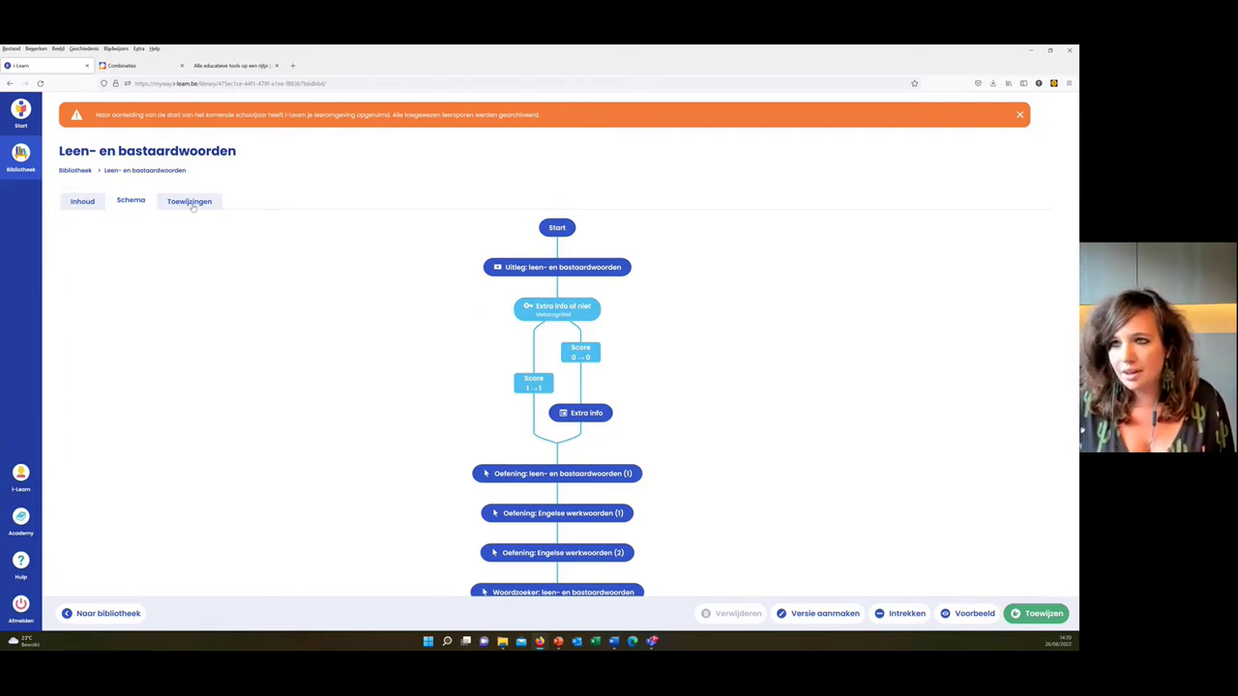
- From Toewijzingen, open the 2Wewi results for 'Oefening: leen- en bastaardwoorden (1)'
left_click(191, 204)
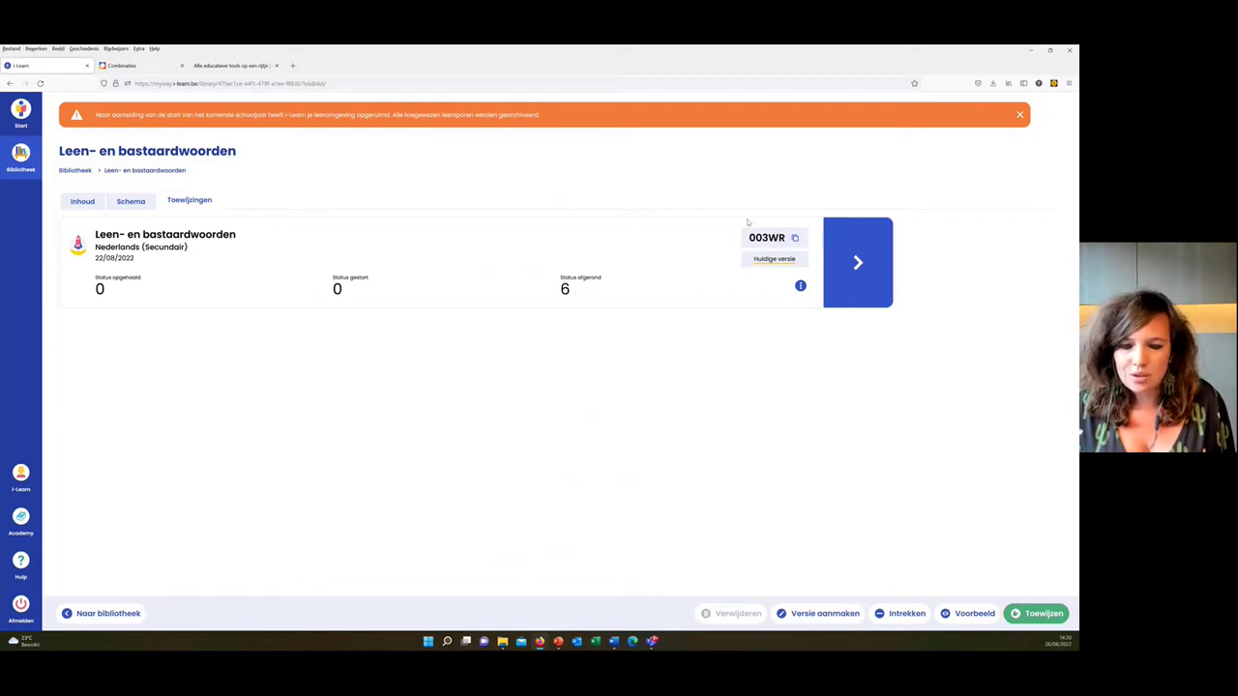
left_click(873, 271)
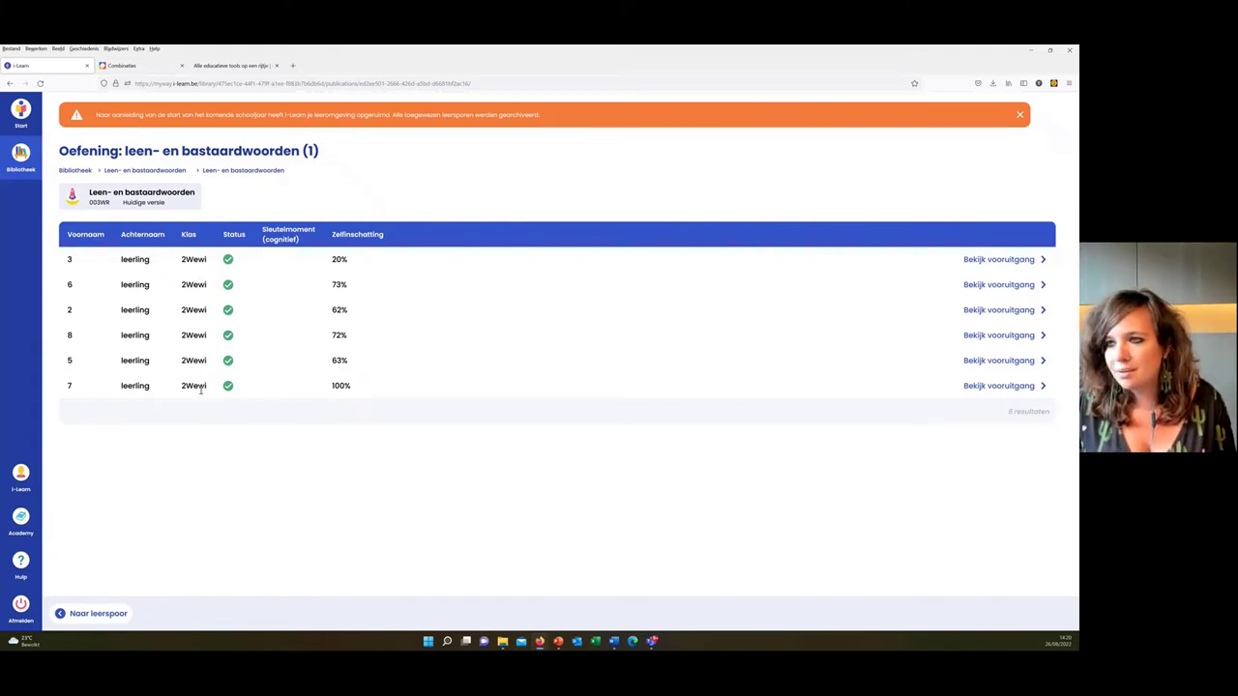
mouse_move(233, 267)
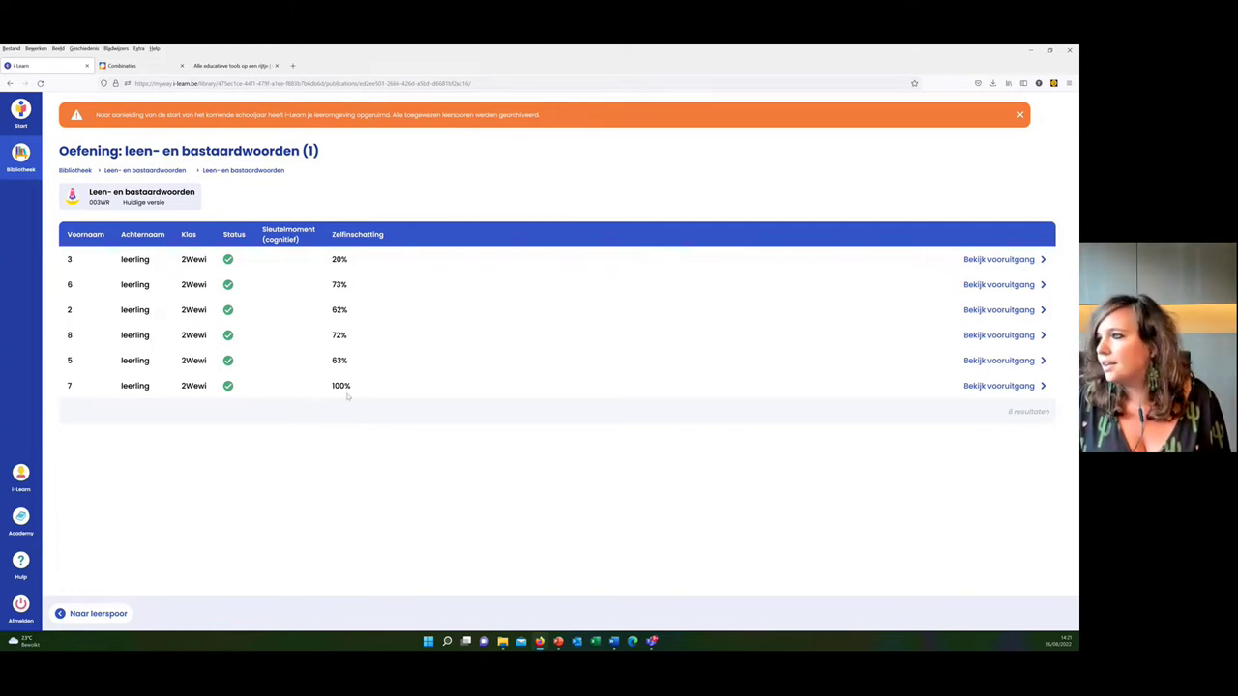
- Check the second student's progress and first exercise details, then return to the basta library results
left_click(980, 286)
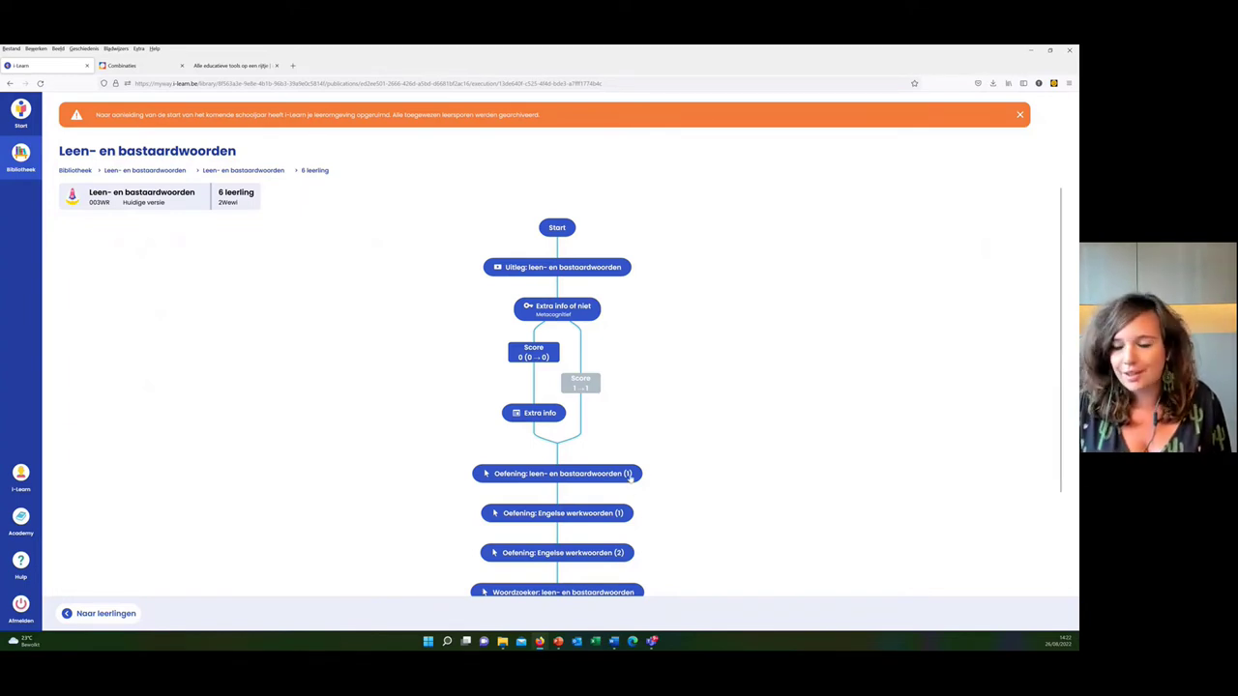
scroll(630, 477, "down", 3)
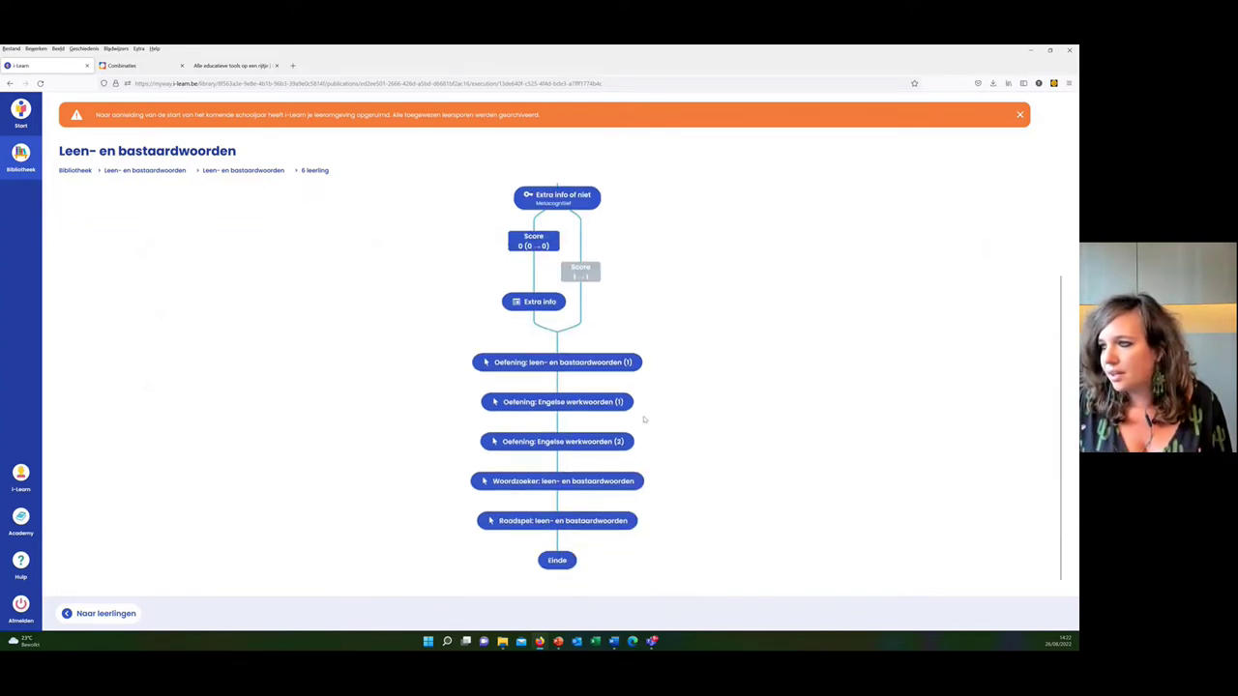
left_click(623, 363)
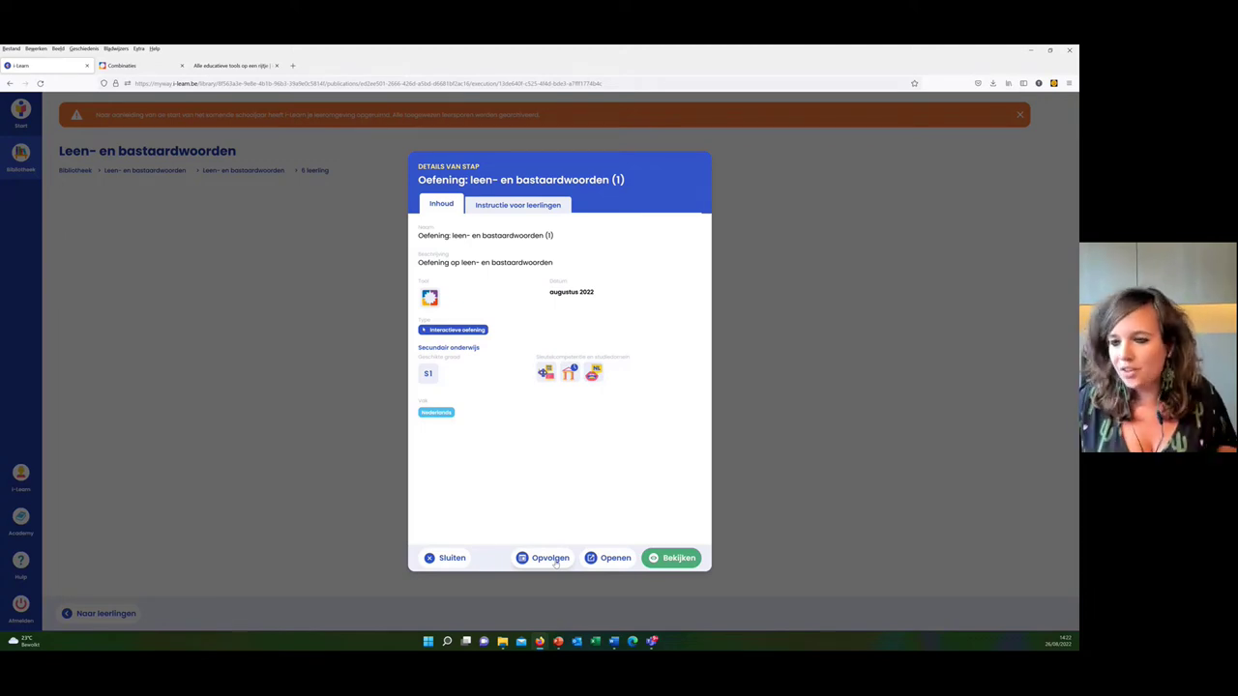
left_click(181, 383)
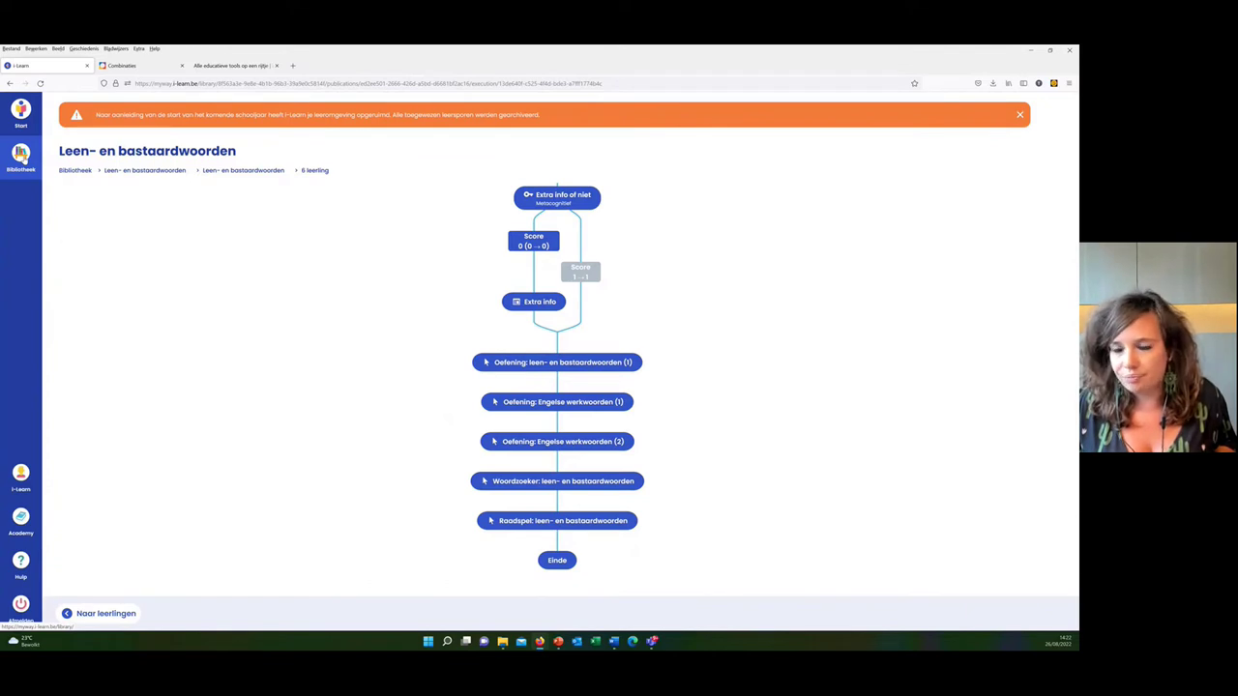
left_click(22, 157)
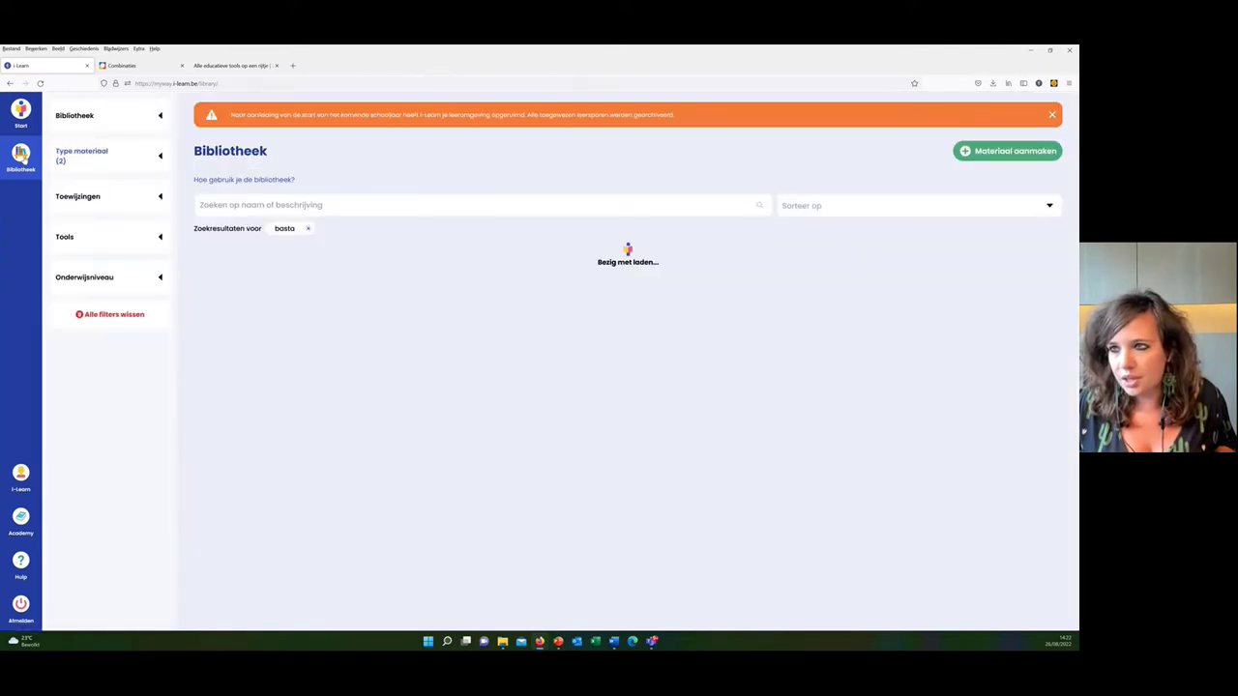
- Clear the basta search and create new material named 'Demo BW' with description 'Demo BW'
left_click(310, 230)
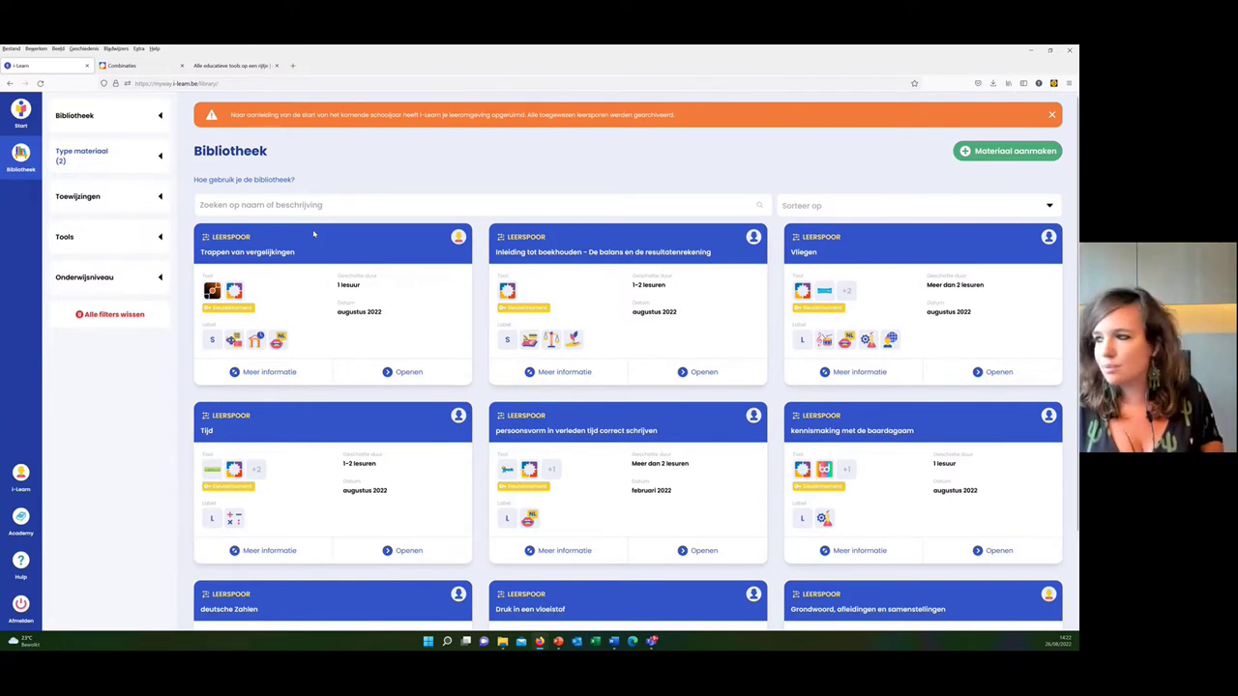
left_click(1006, 155)
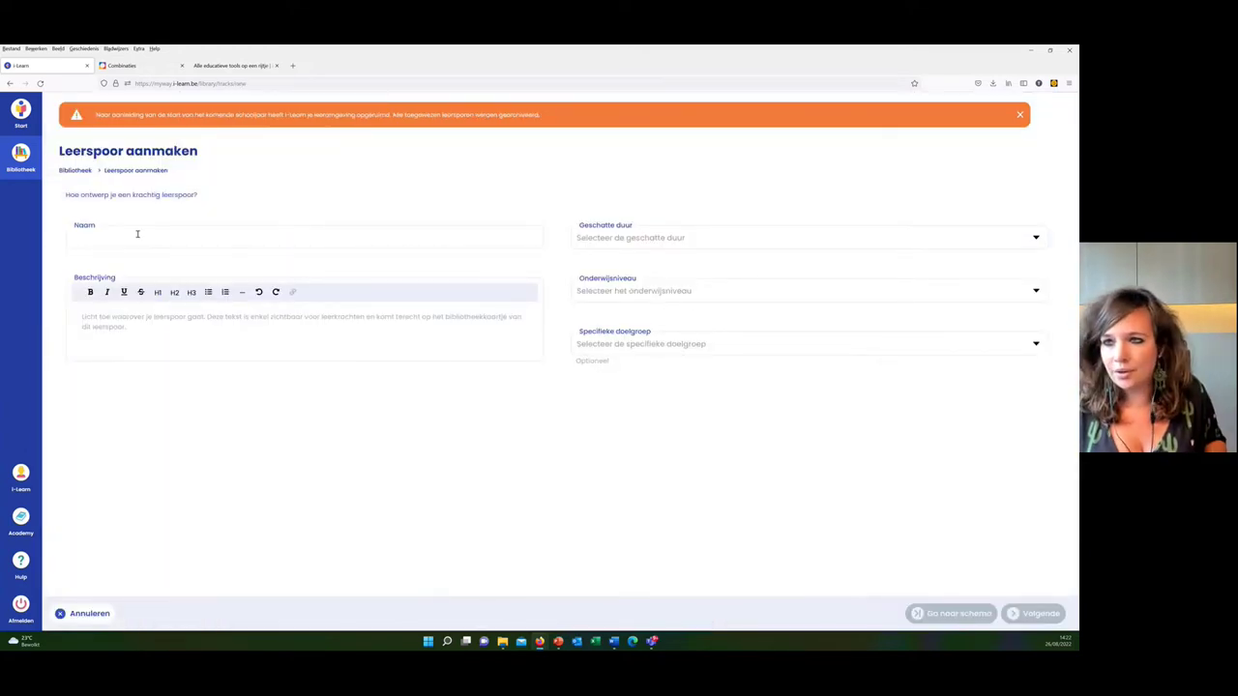
left_click(138, 234)
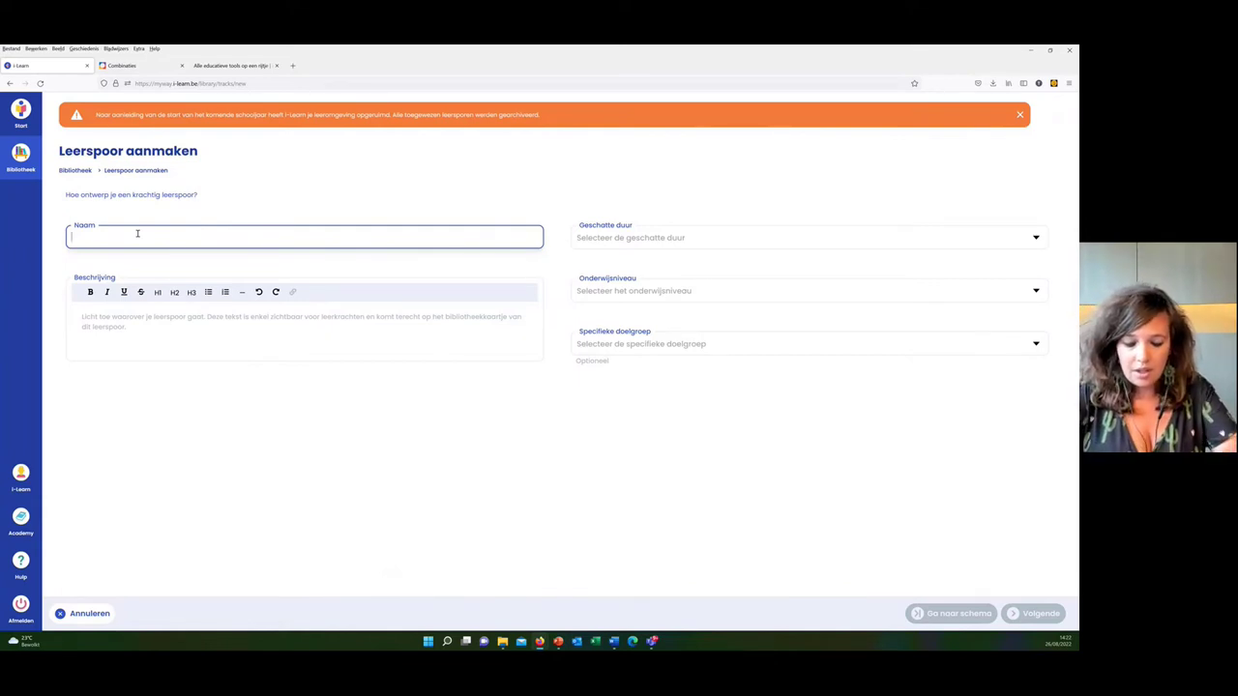
type("Demo BW")
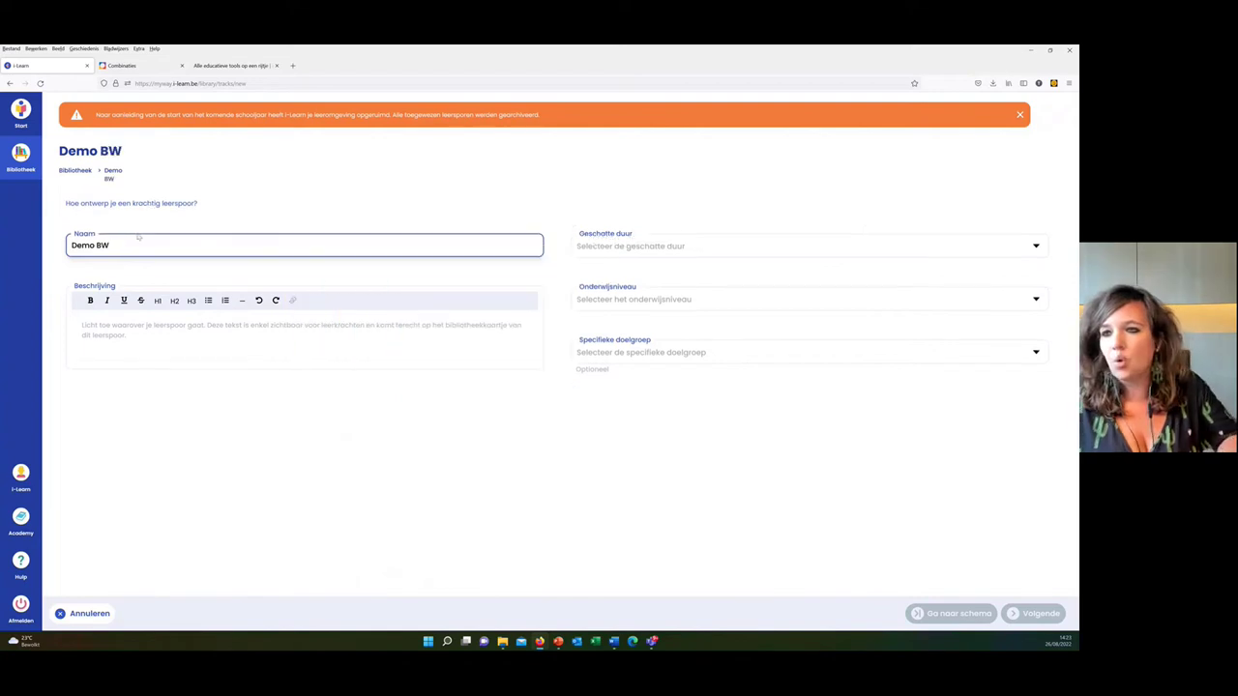
left_click_drag(131, 244, 43, 246)
key("ctrl+c")
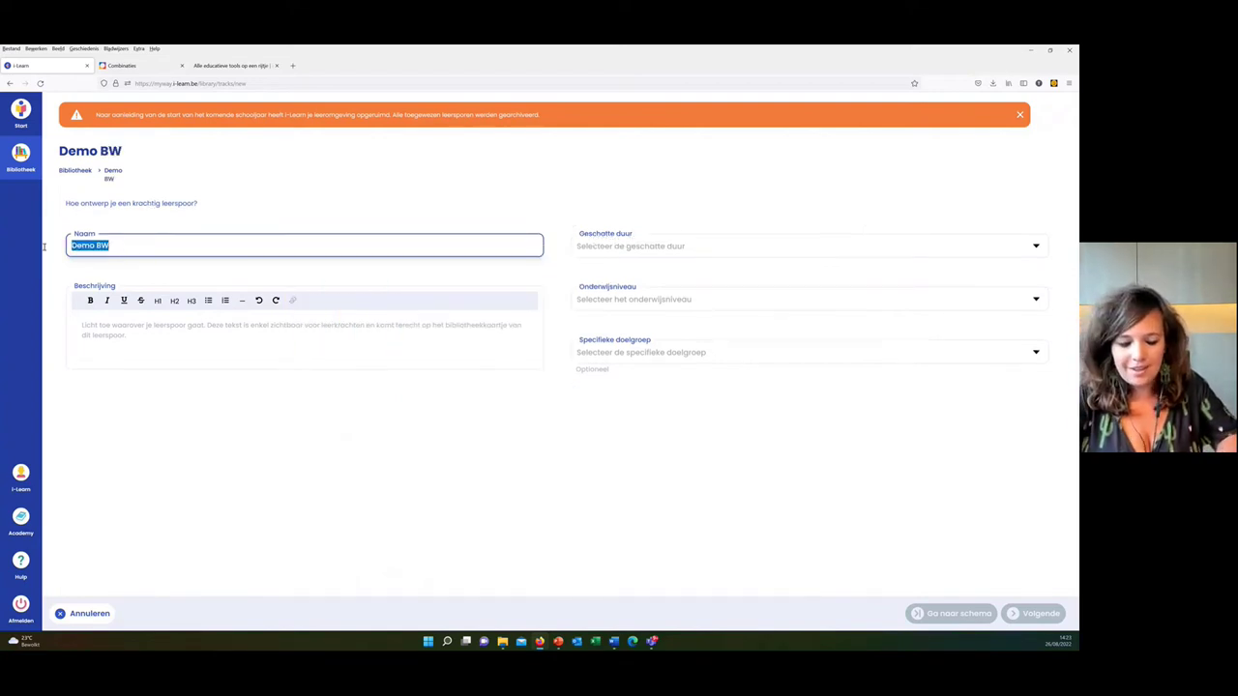
left_click(121, 346)
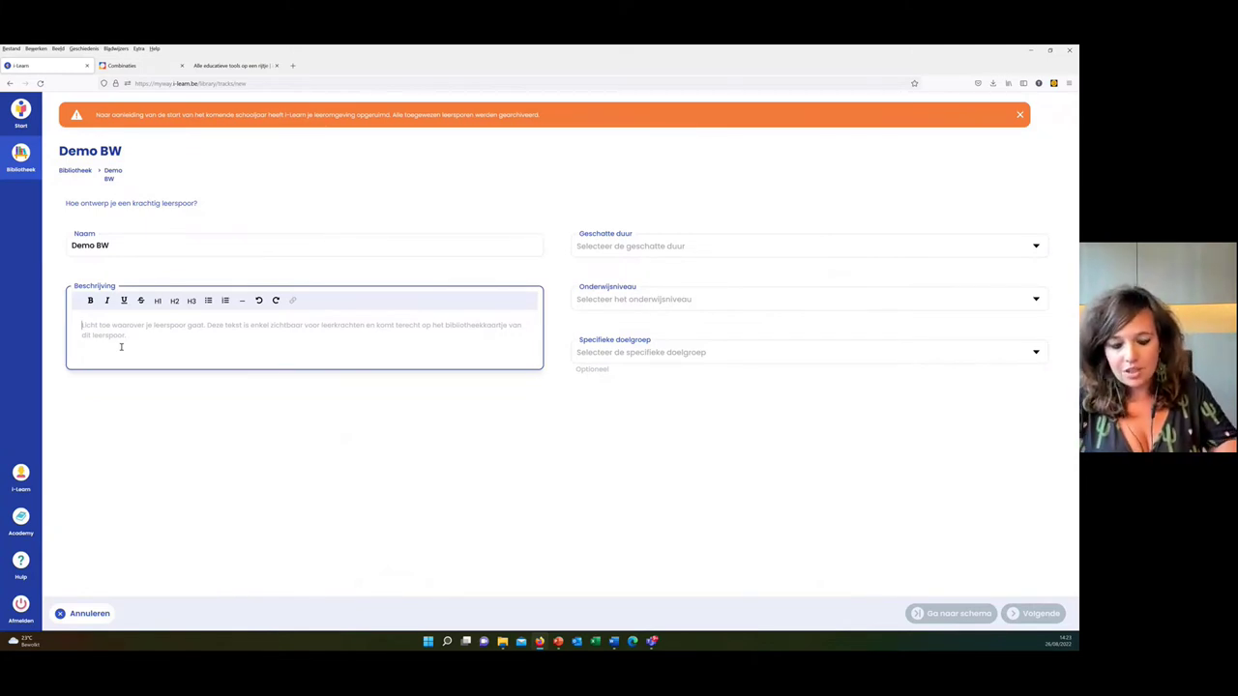
key("ctrl+v")
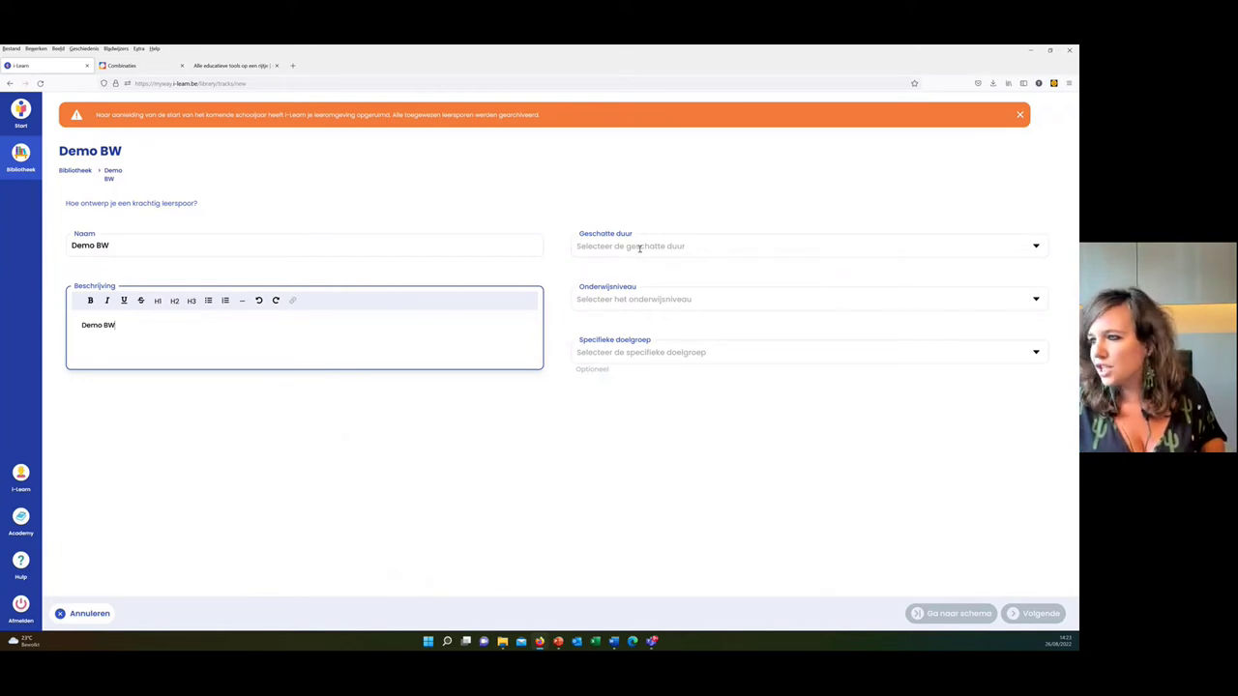
- Set duration to 1 lesuur and level to Secundair onderwijs, leaving NT2 unselected
left_click(683, 246)
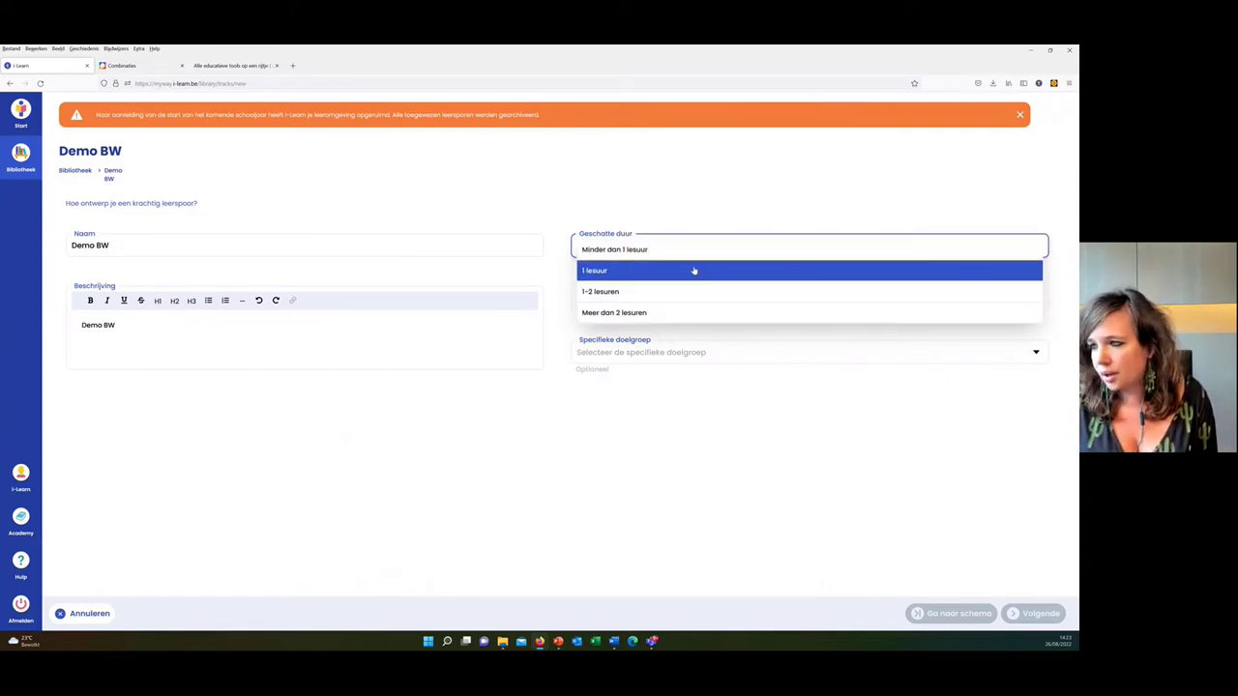
left_click(694, 271)
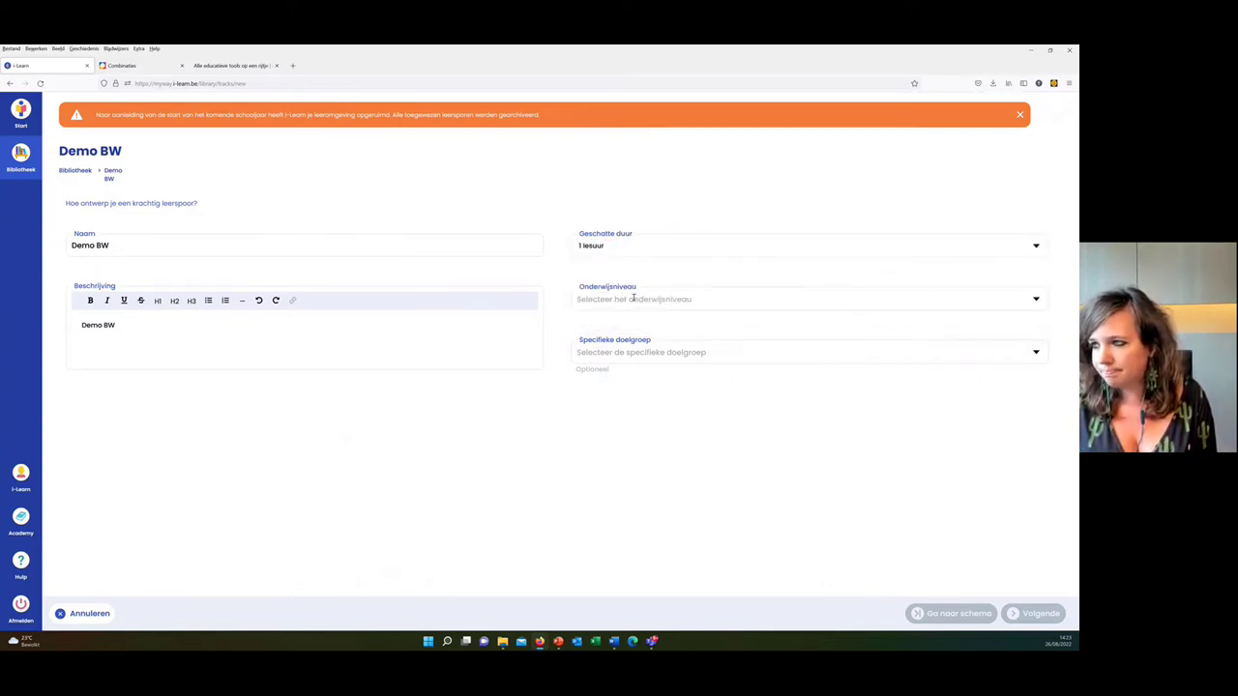
left_click(633, 299)
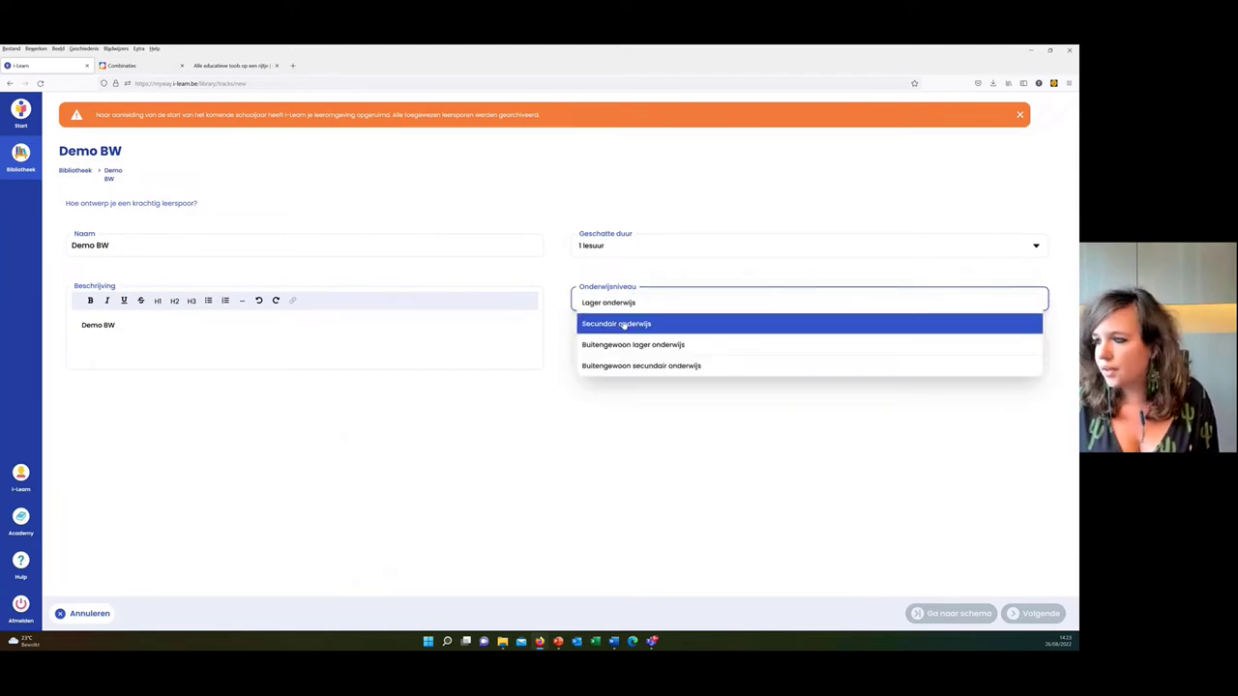
left_click(624, 325)
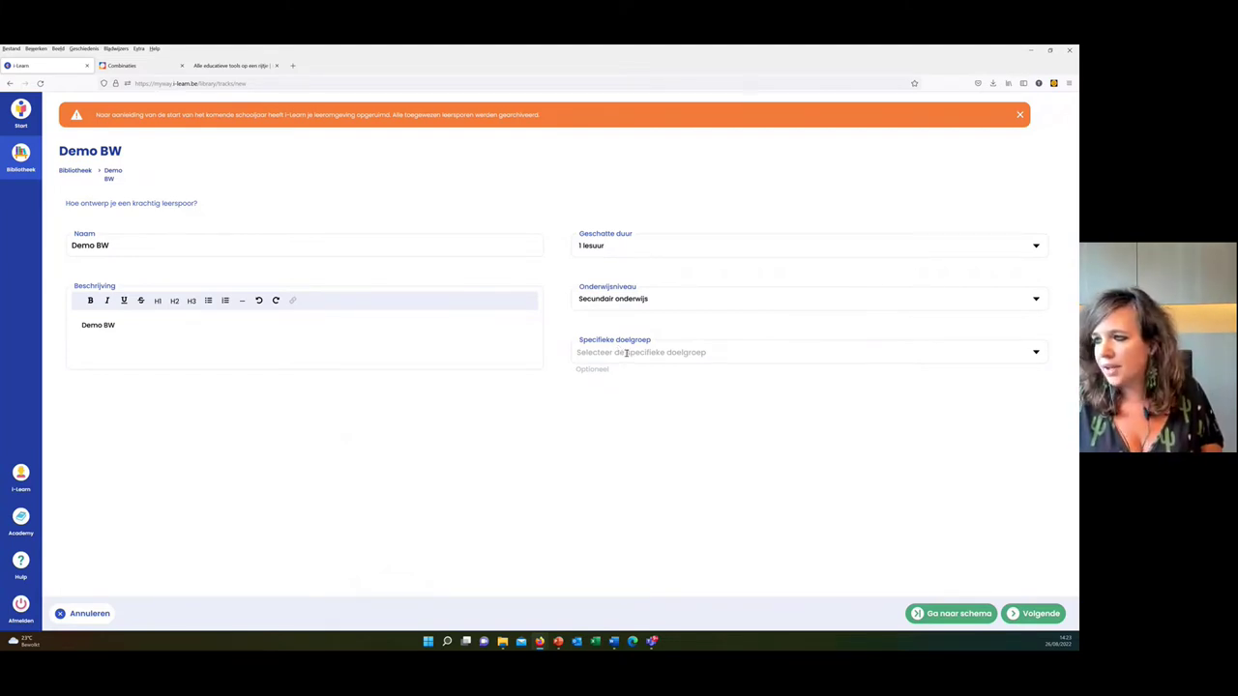
left_click(626, 353)
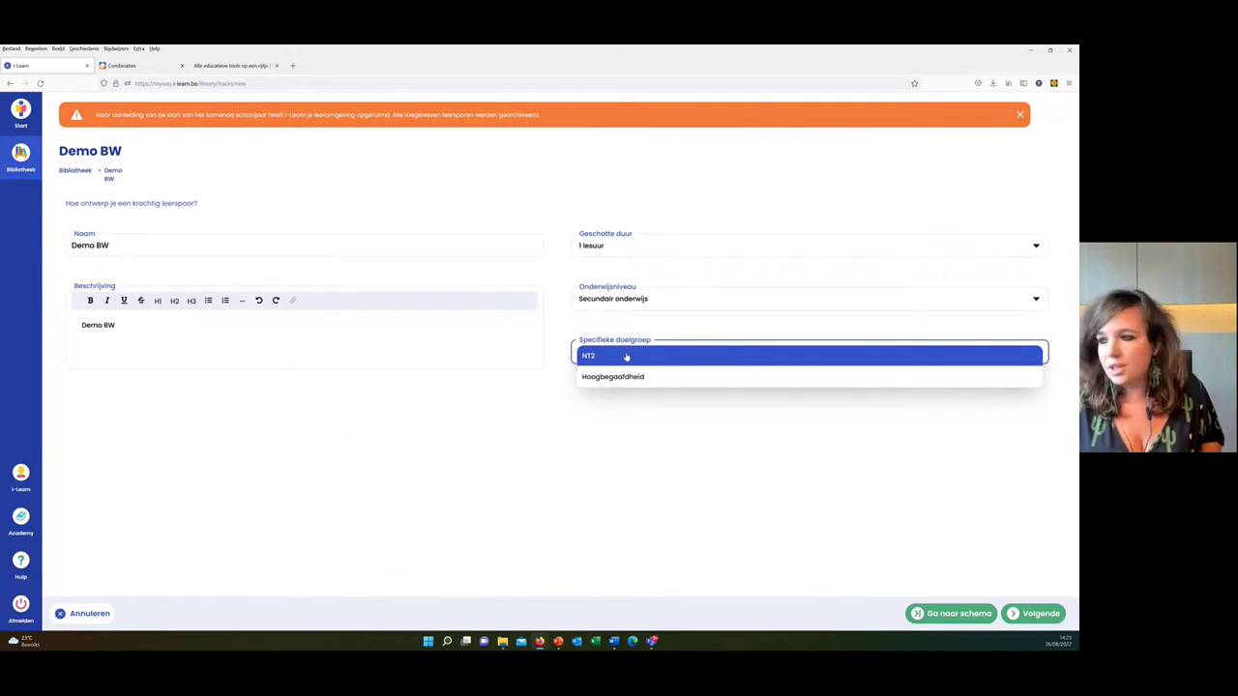
left_click(626, 356)
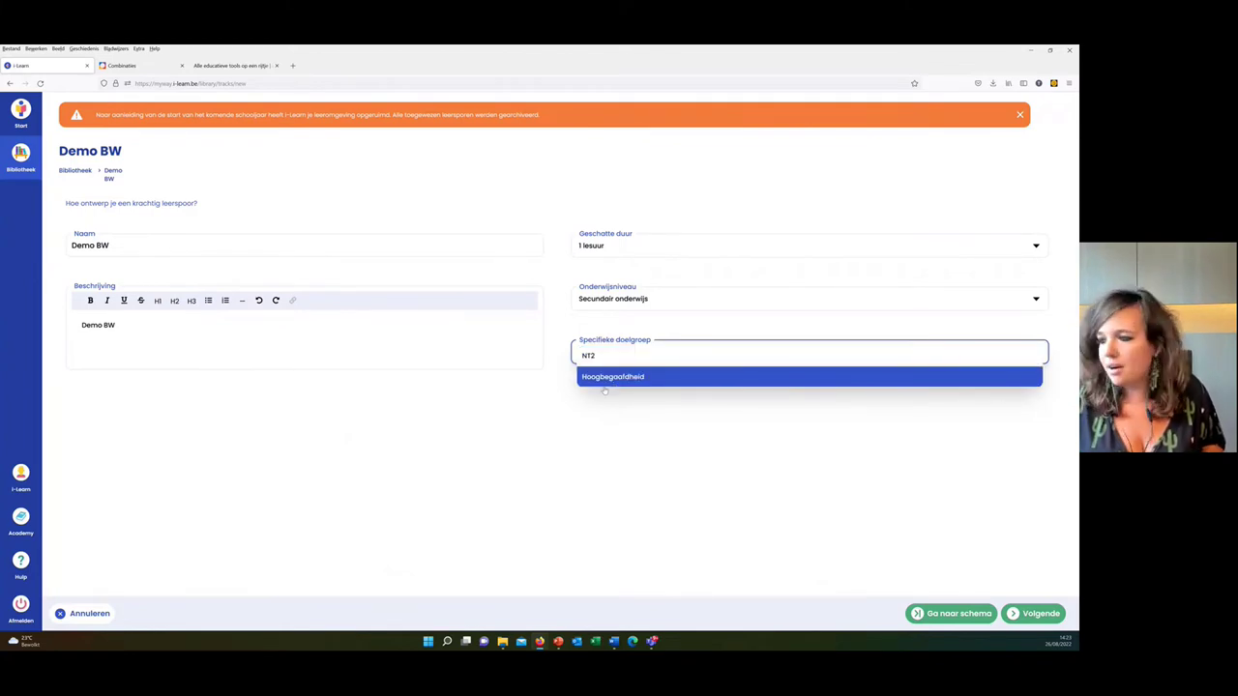
left_click(507, 428)
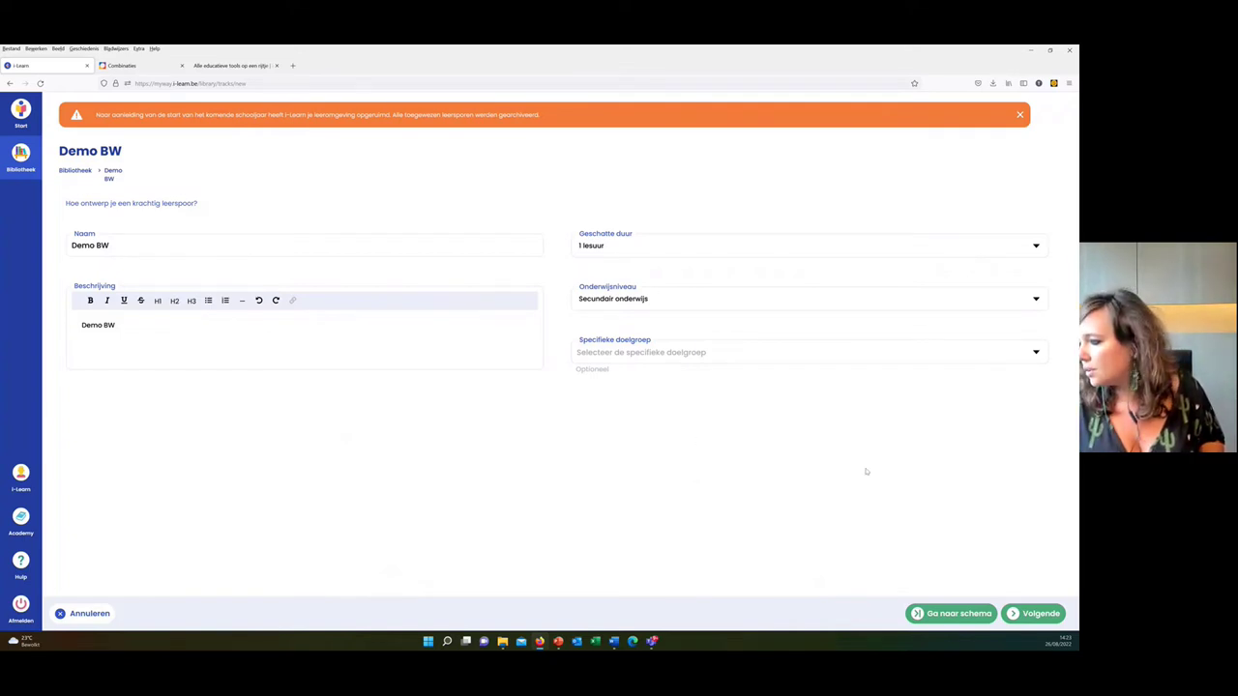
- Mark 1ste graad a-stroom and b-stroom as suitable grades
left_click(1033, 620)
left_click(231, 274)
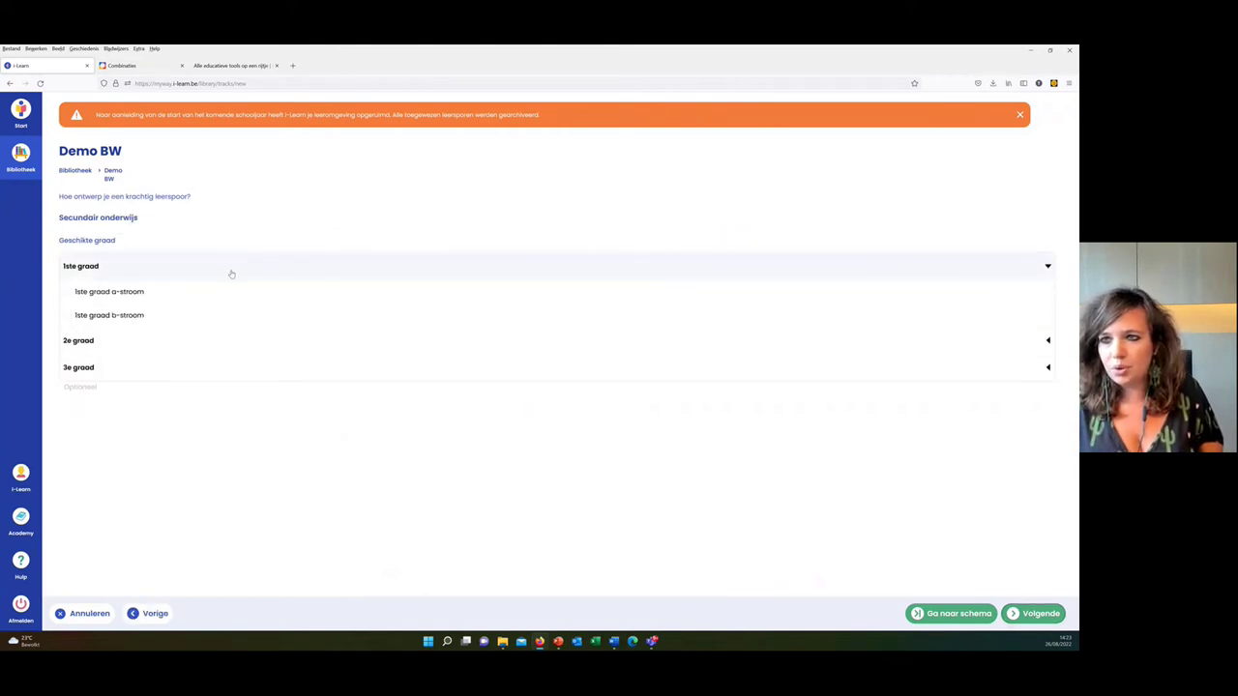
left_click(143, 291)
left_click(140, 316)
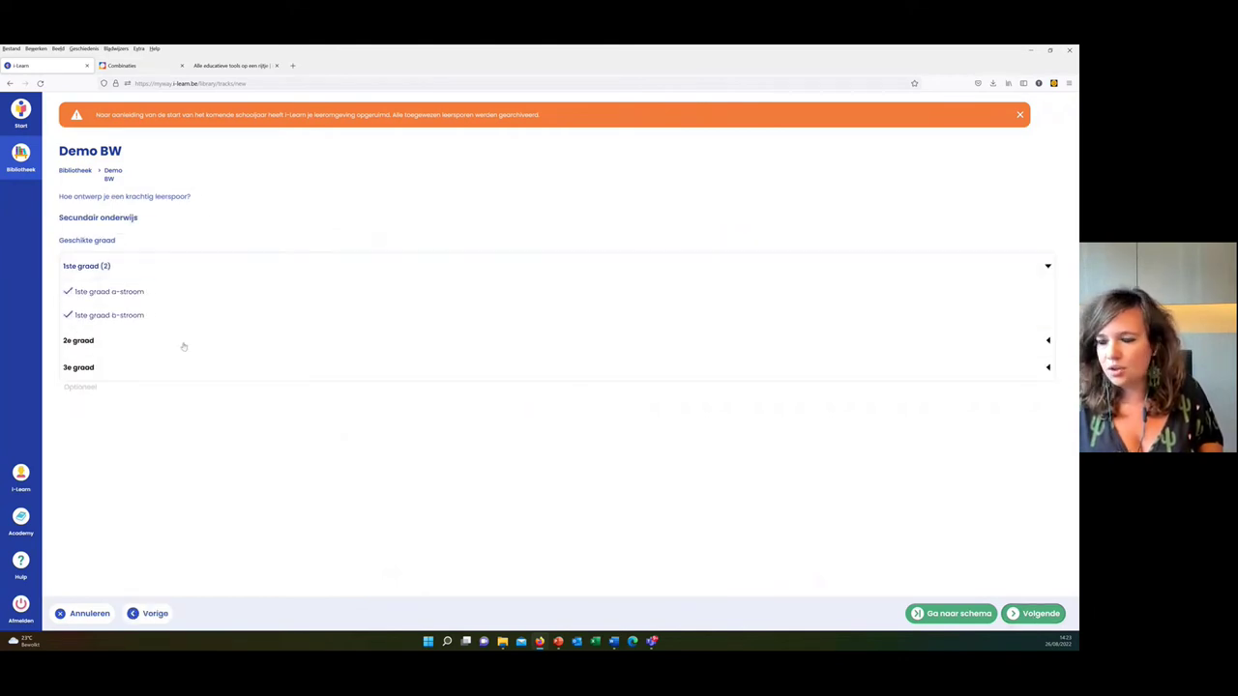
- Add Taalsysteem (Nederlands) as building block and mark Nederlands as a relevant subject
left_click(1033, 613)
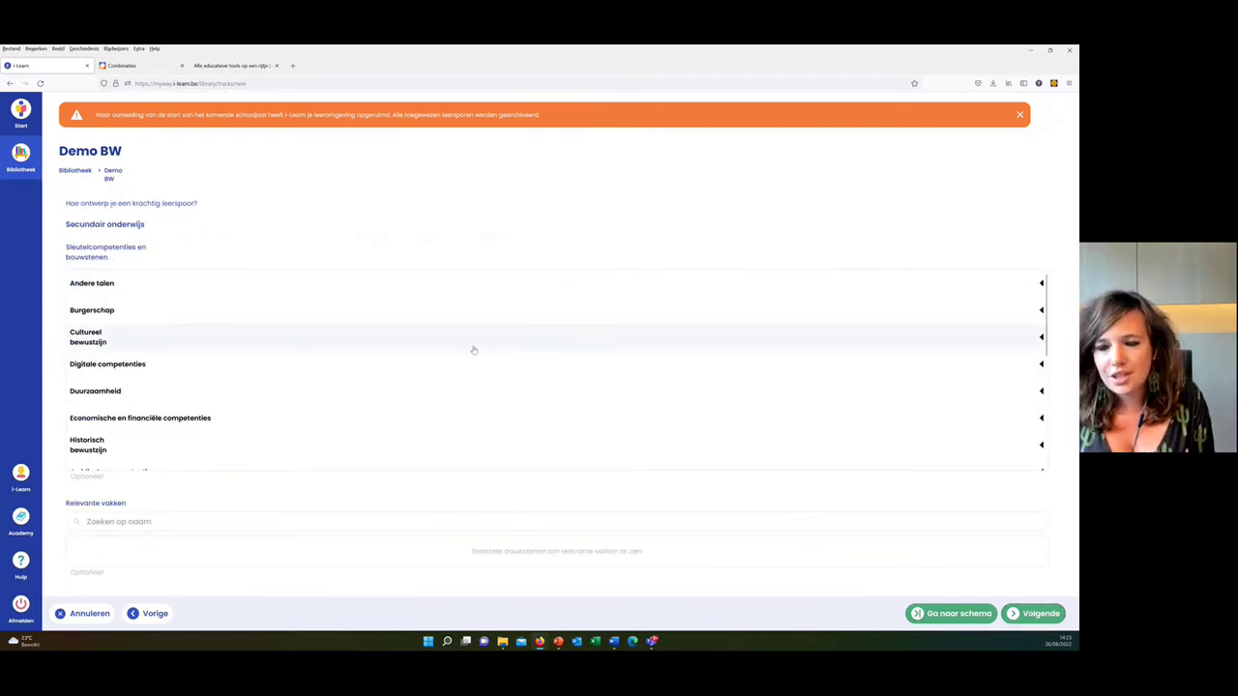
scroll(384, 376, "down", 3)
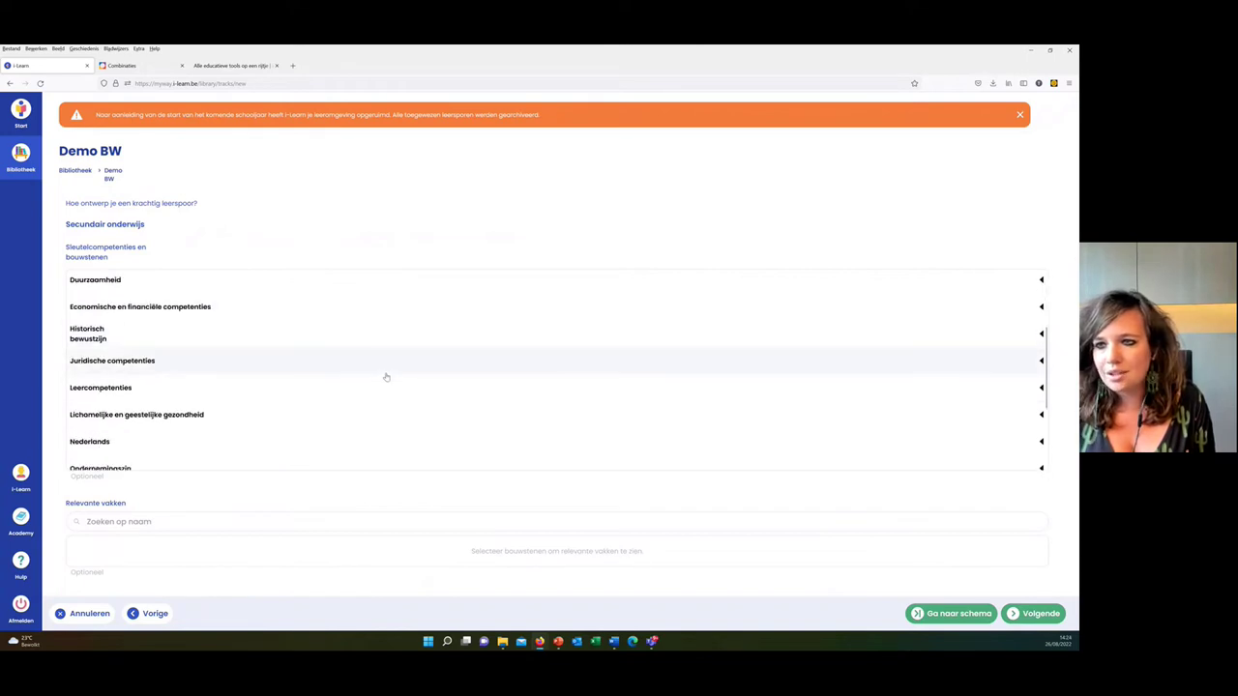
left_click(375, 392)
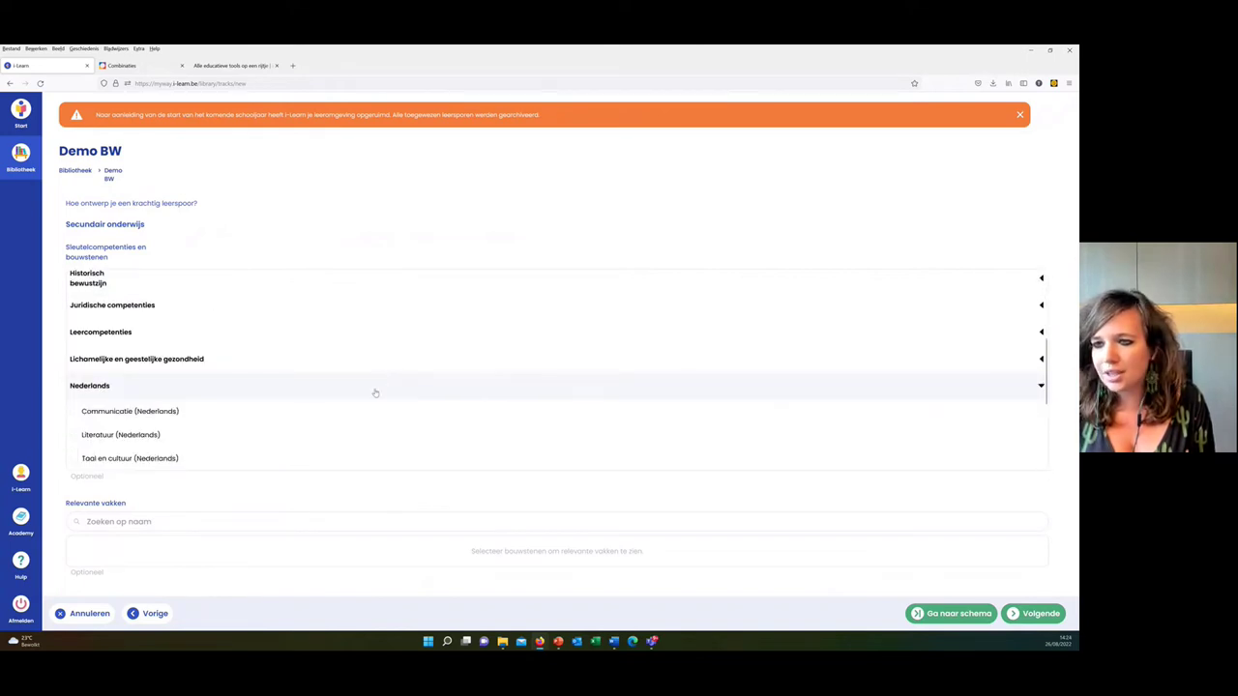
scroll(373, 394, "down", 1)
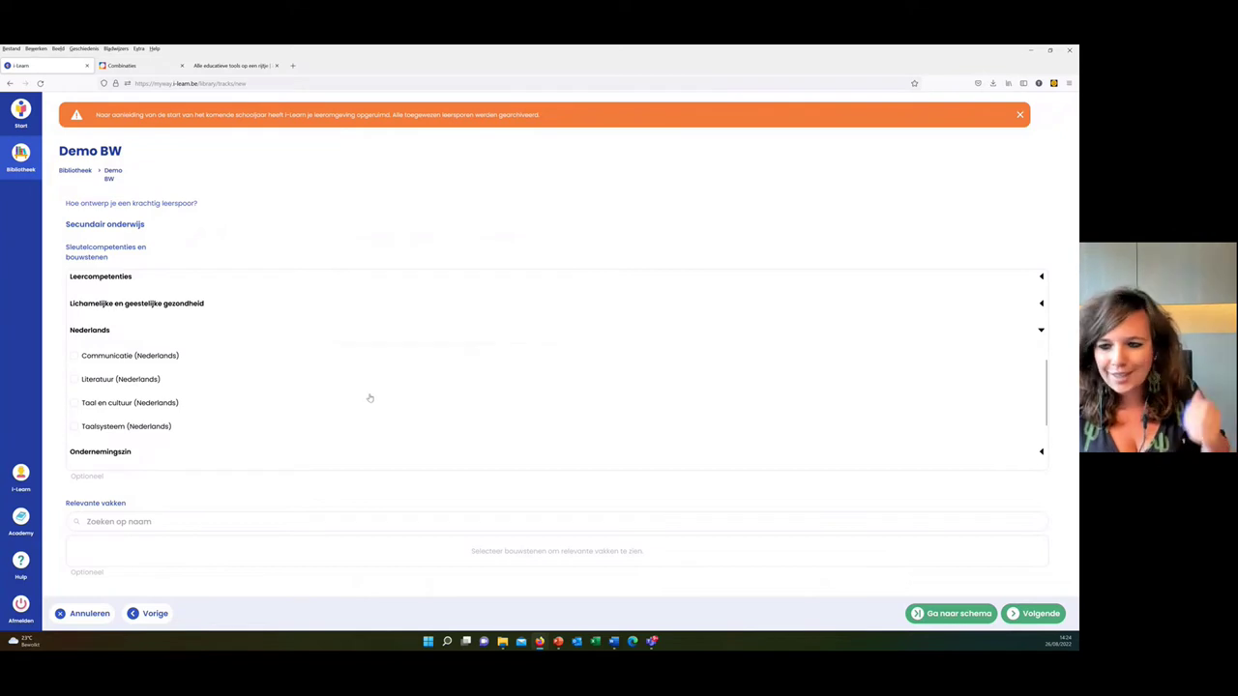
left_click(273, 429)
scroll(434, 512, "down", 2)
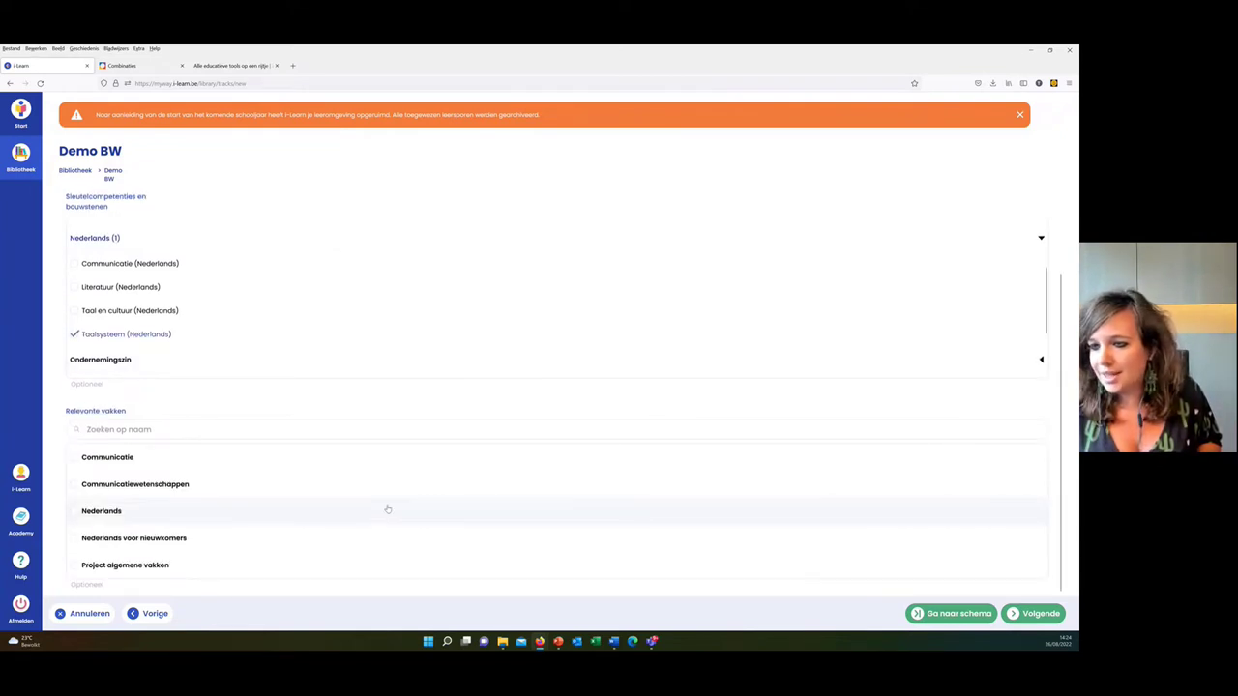
left_click(388, 509)
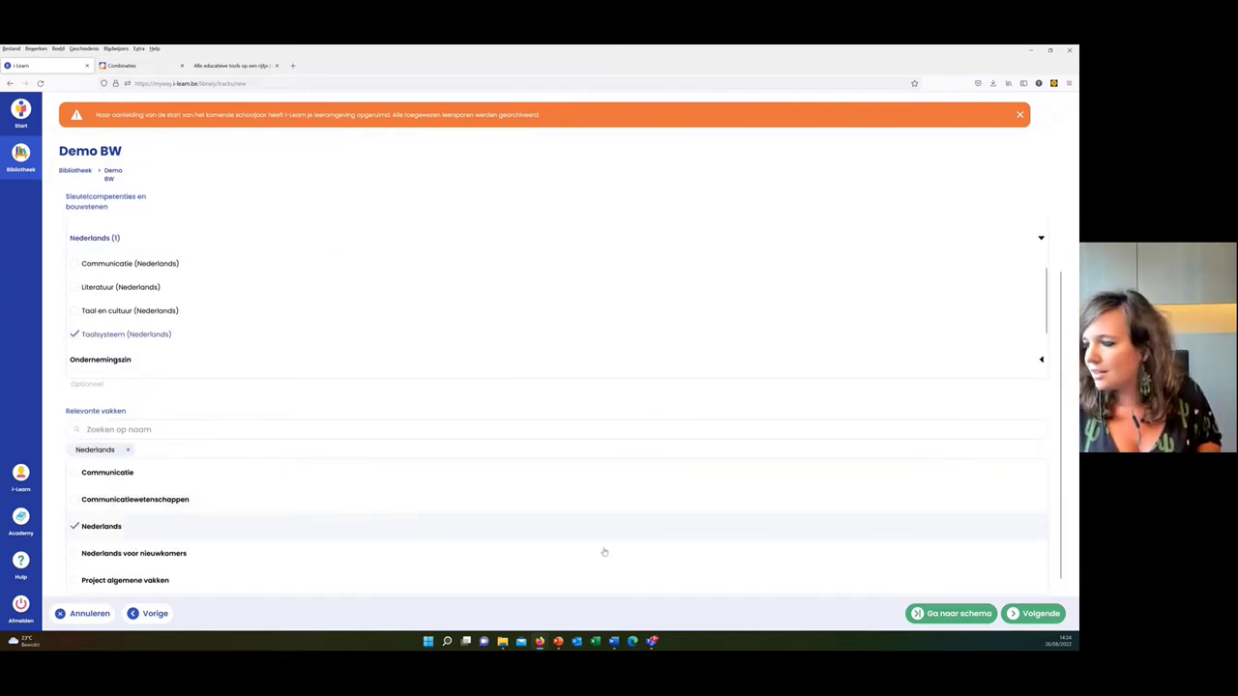
- Select end term UD 2.10 and proceed to the track's flow schema
left_click(1039, 615)
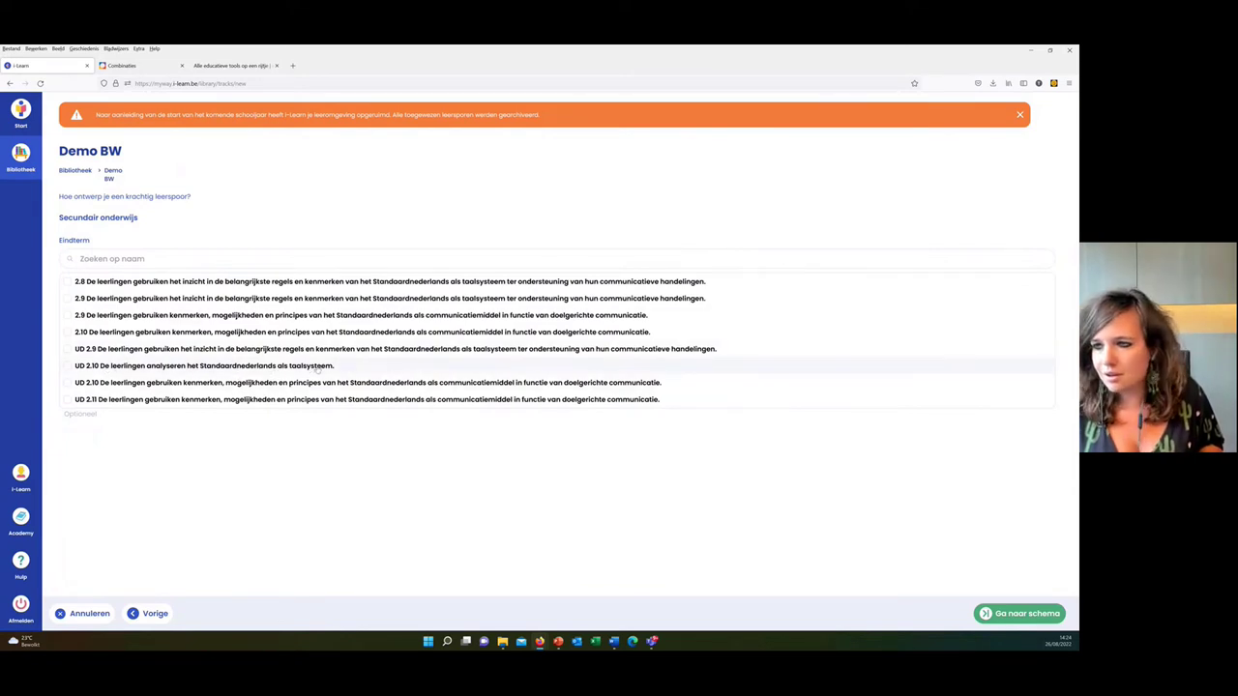
left_click(317, 366)
left_click(179, 258)
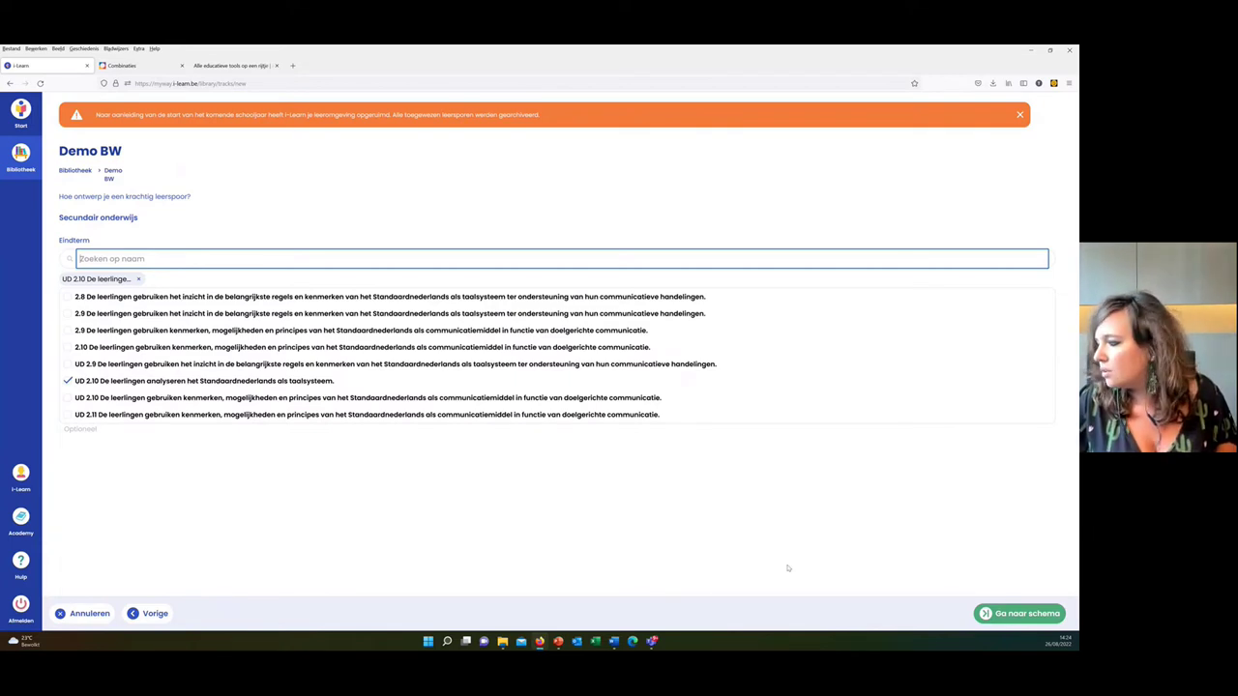
left_click(1022, 615)
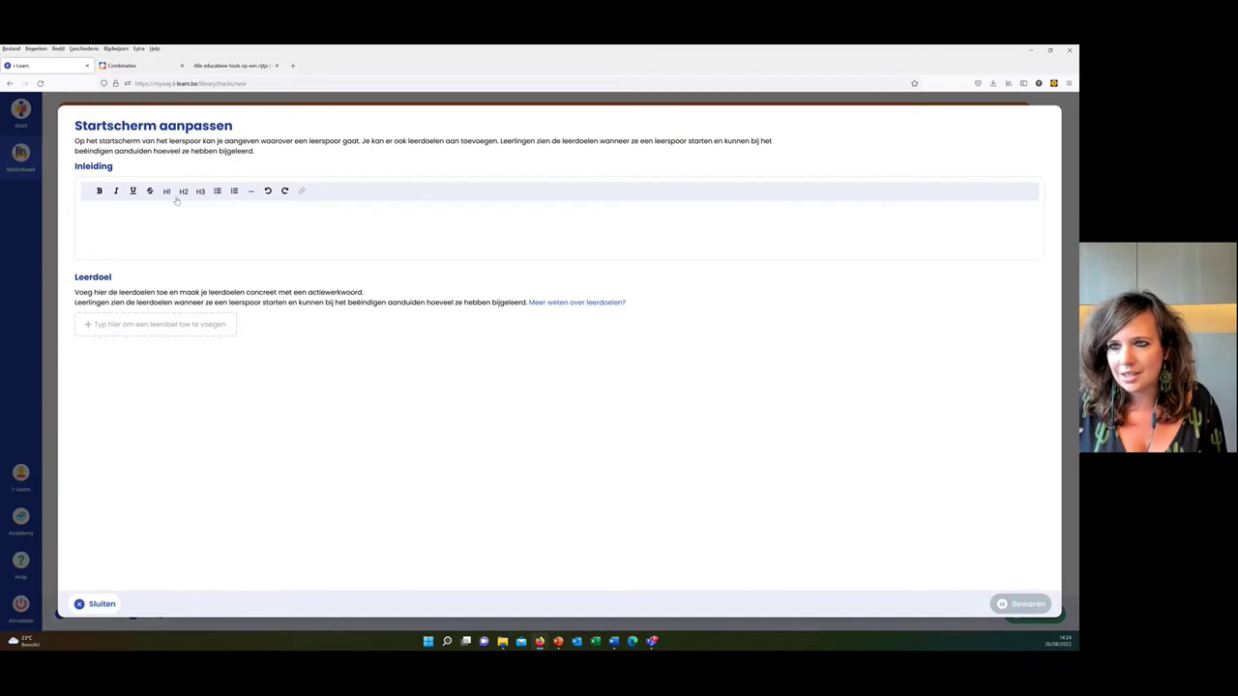
- Paste 'Demo BW' as the start screen introduction, add learning goals a, b, c, and save
left_click(121, 220)
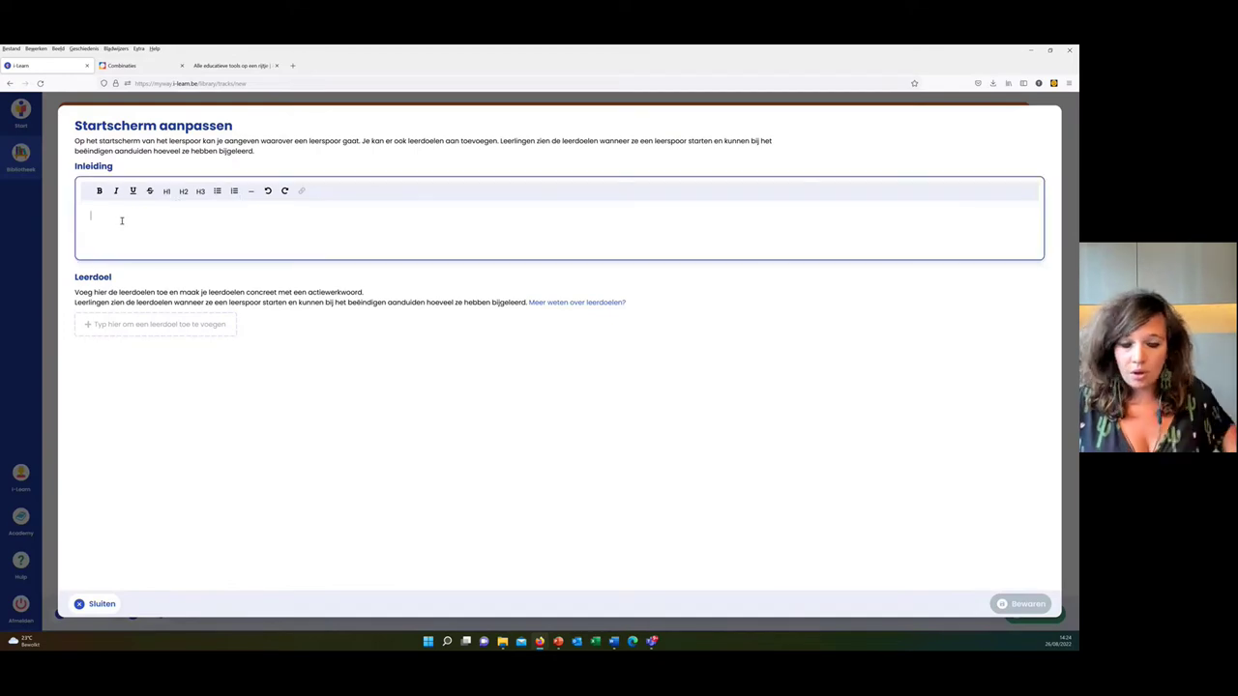
type("Demo BW")
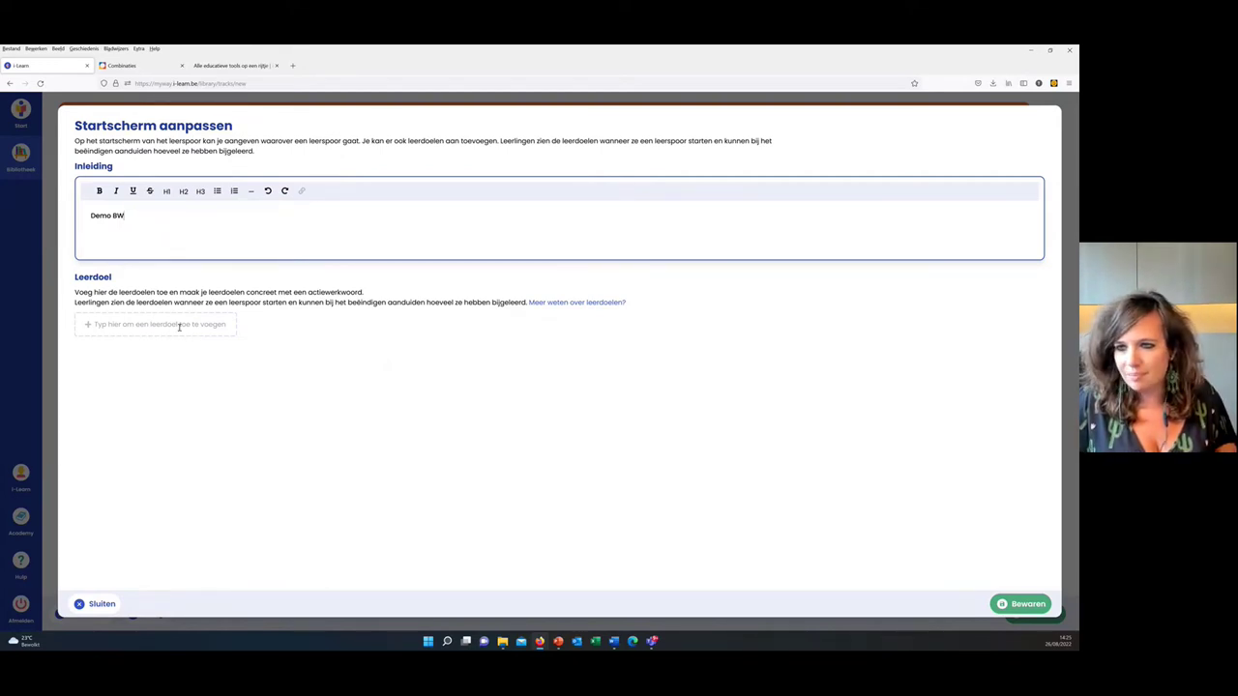
left_click(179, 327)
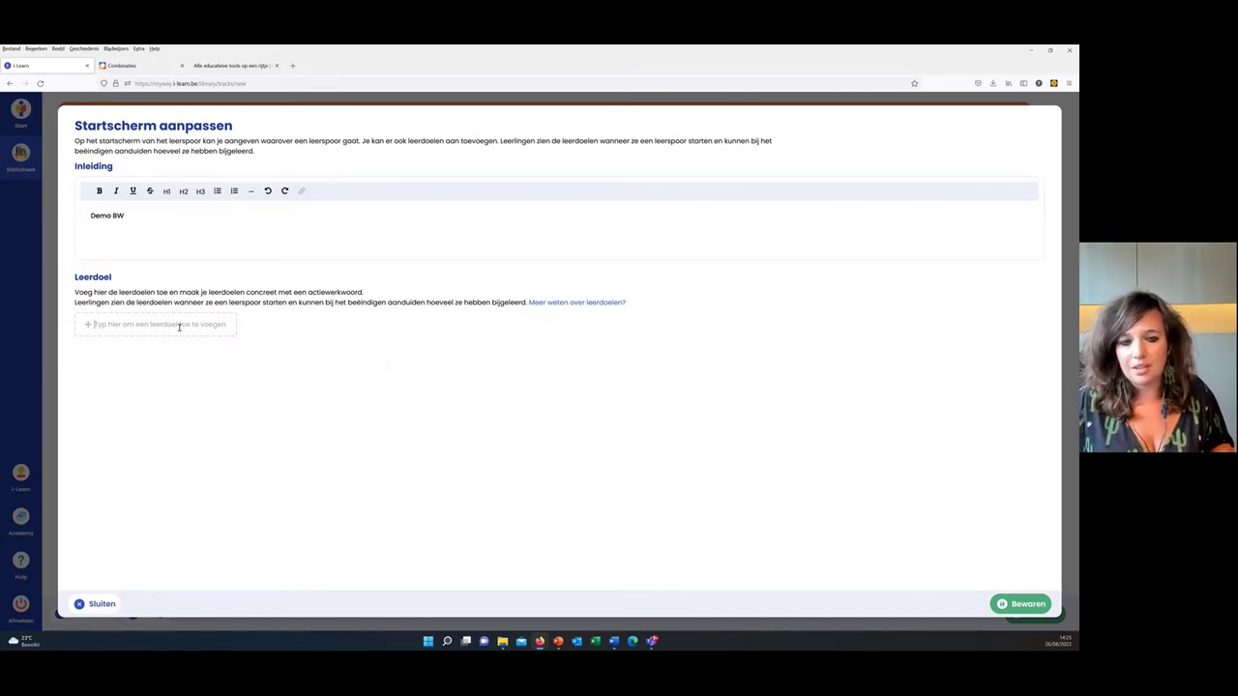
type("a")
key("Return")
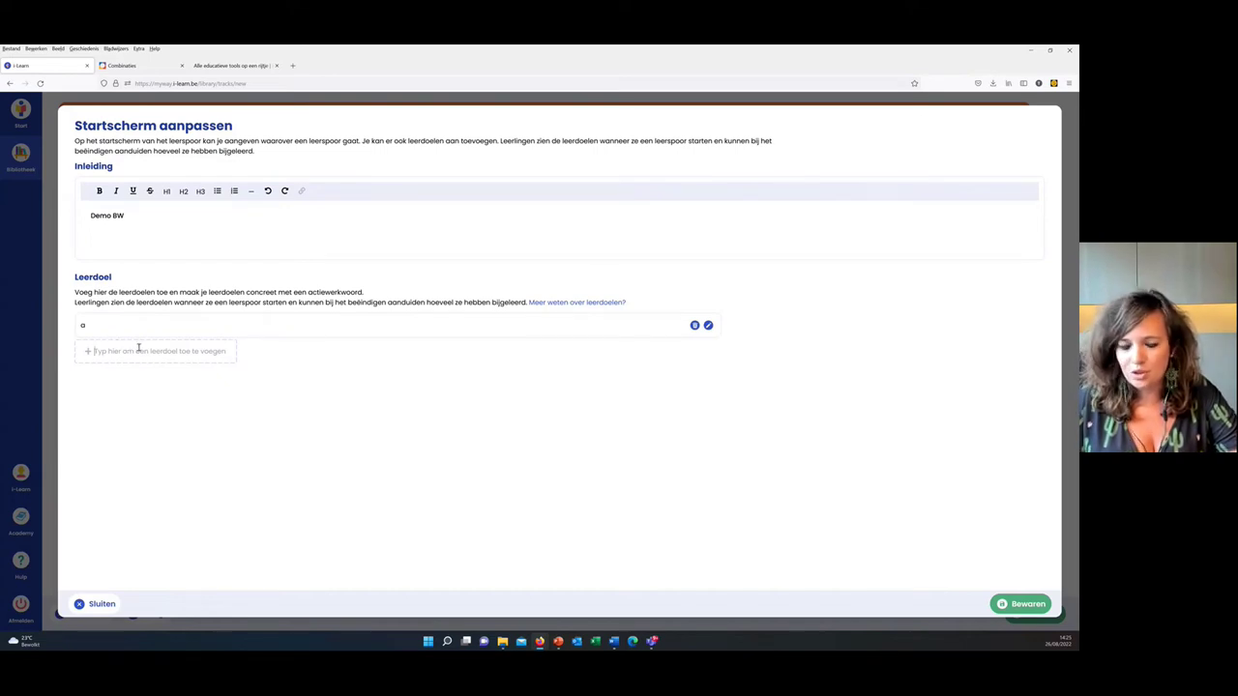
type("b")
key("Return")
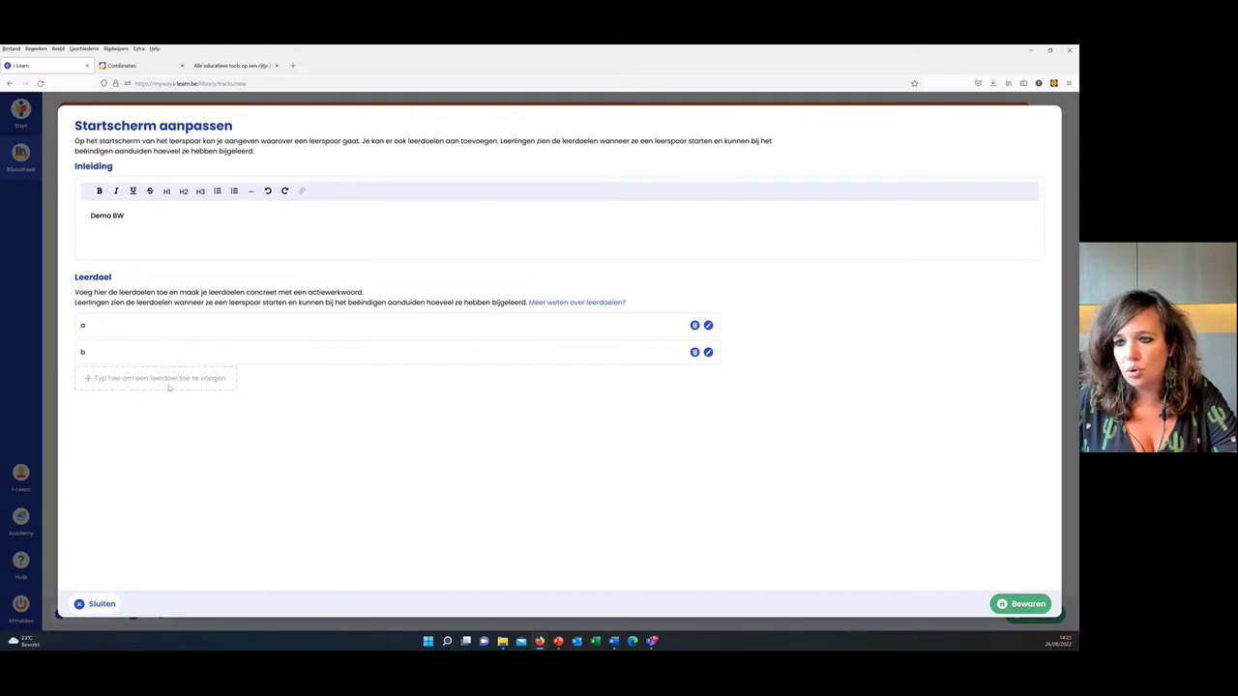
type("c")
key("Return")
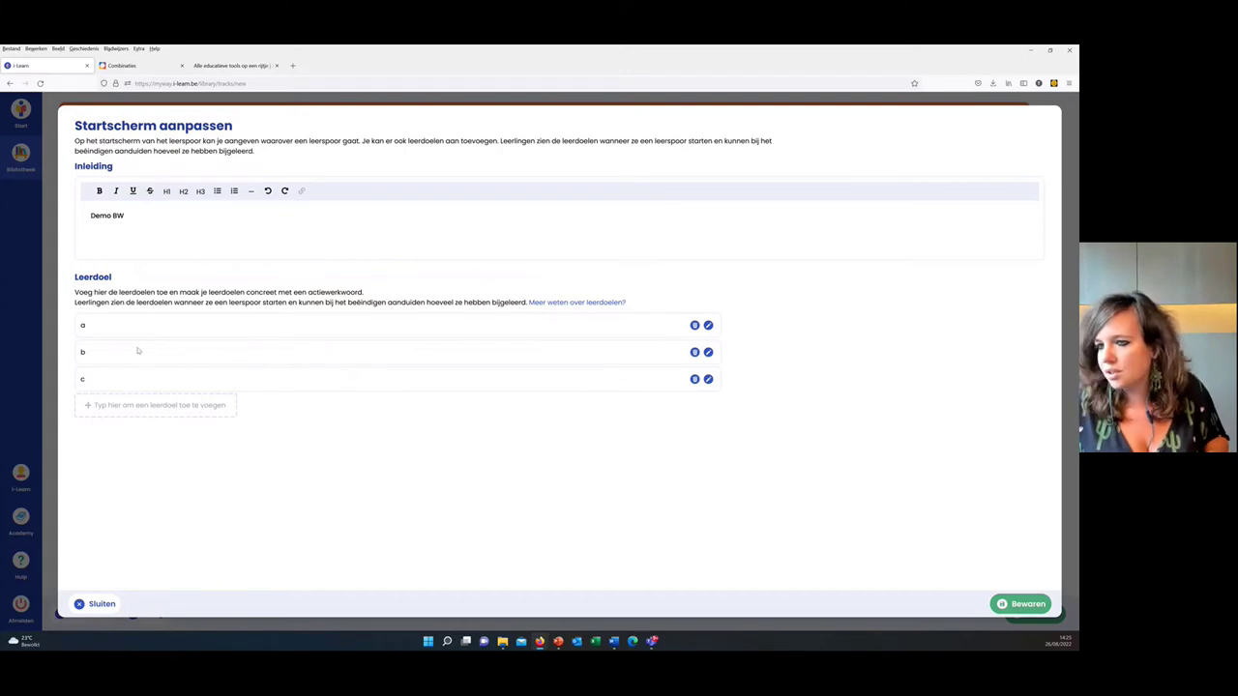
left_click(1014, 606)
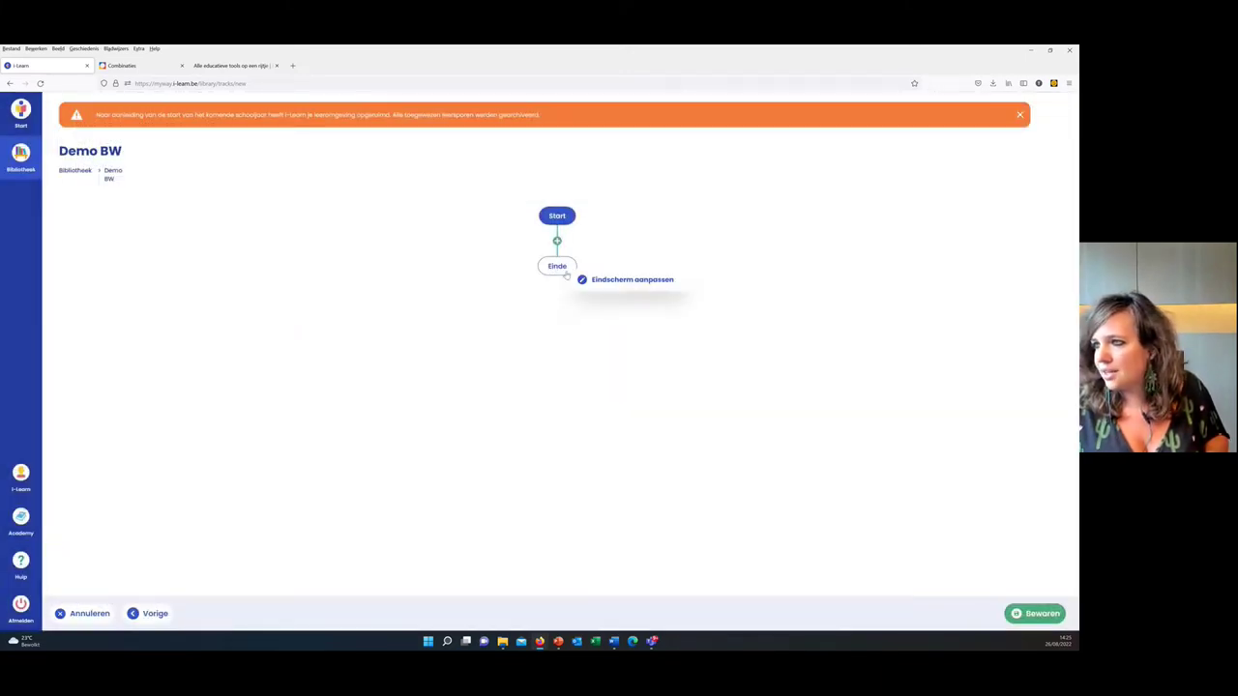
- Enter 'Goed gedaan!' as the end screen's closing text and save it
left_click(581, 279)
left_click(212, 263)
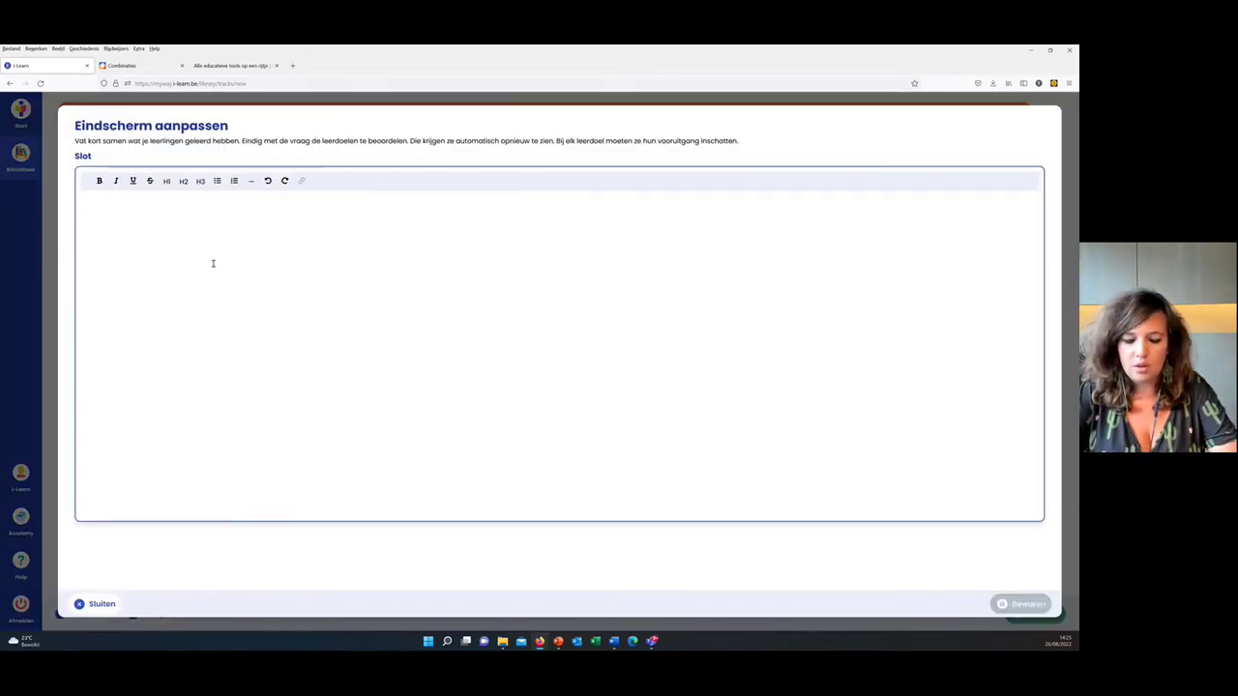
type("Goed g")
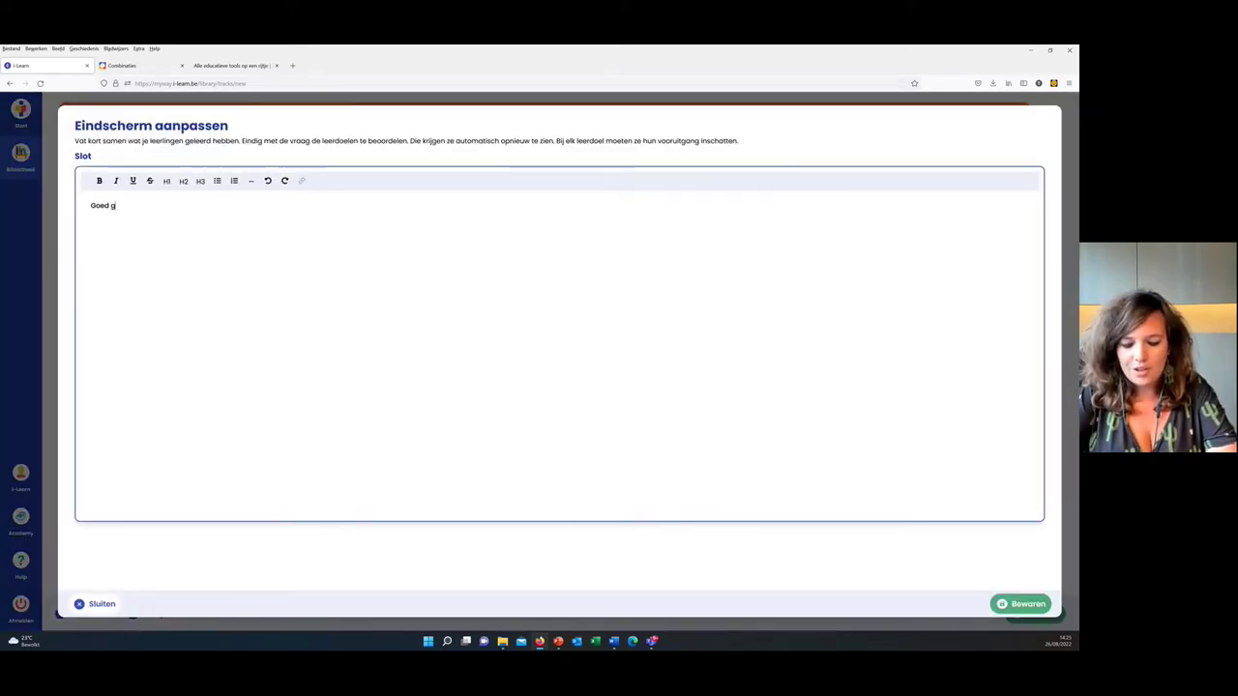
type("edaan!")
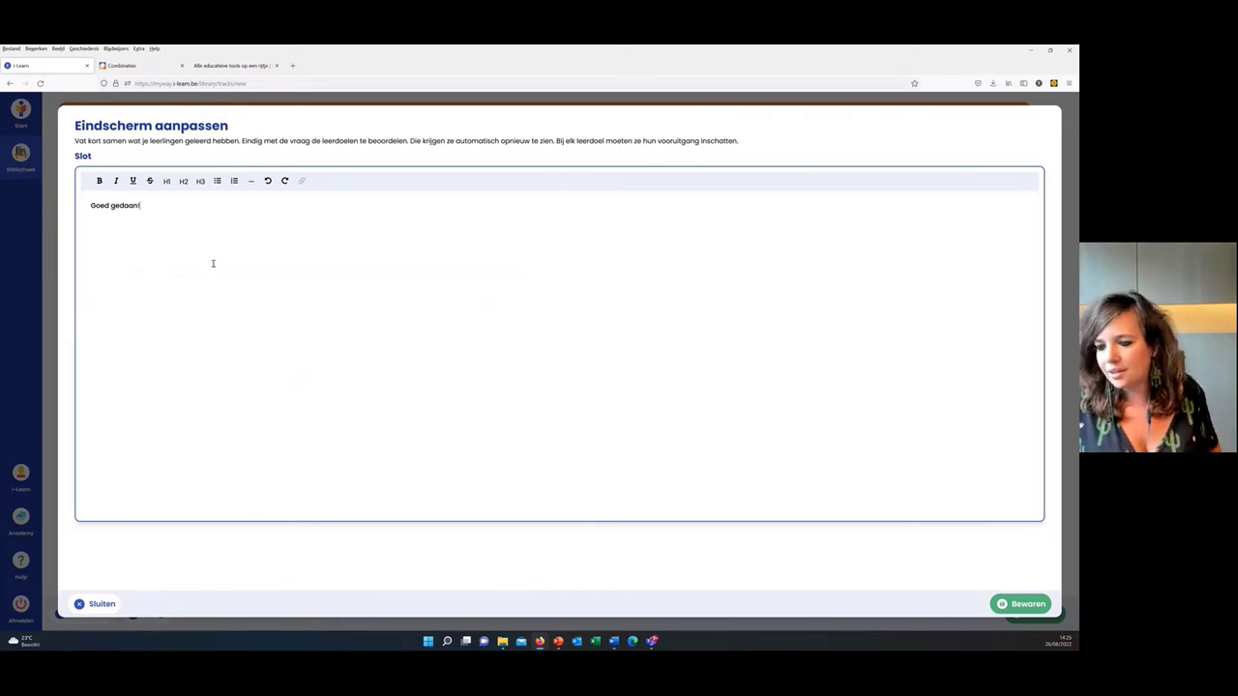
left_click(1027, 604)
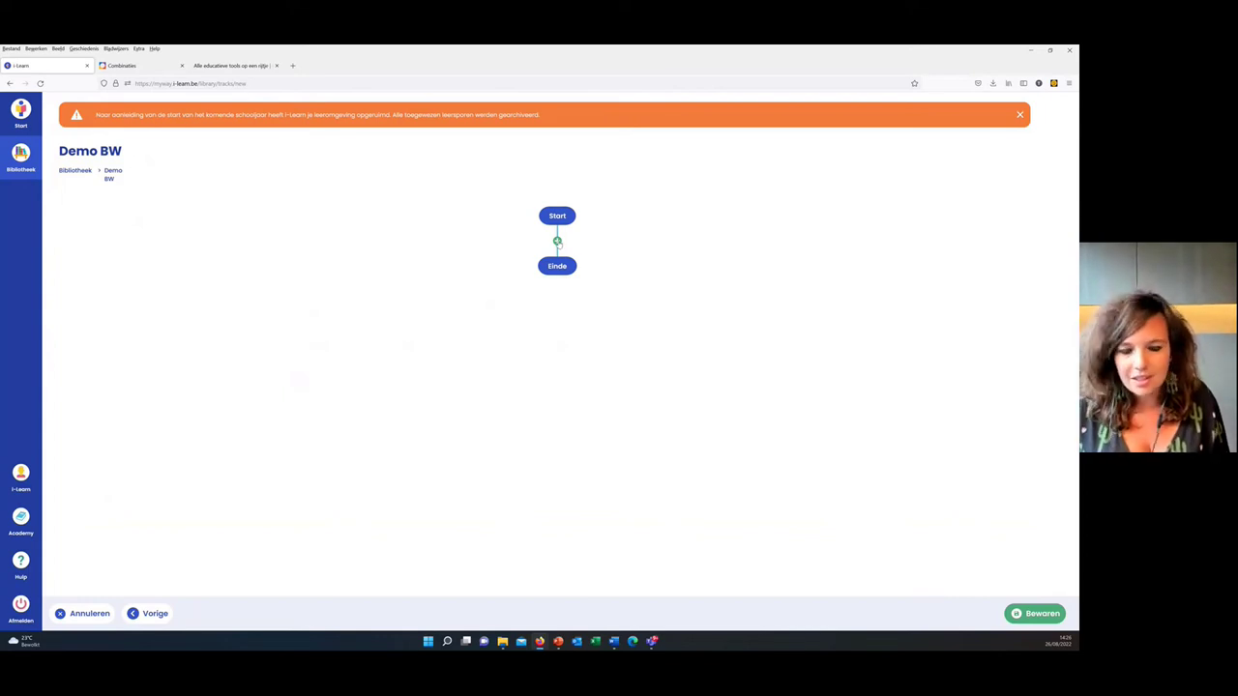
- Add an empty step between Start and Einde and start filling it in via Stap invullen
left_click(558, 241)
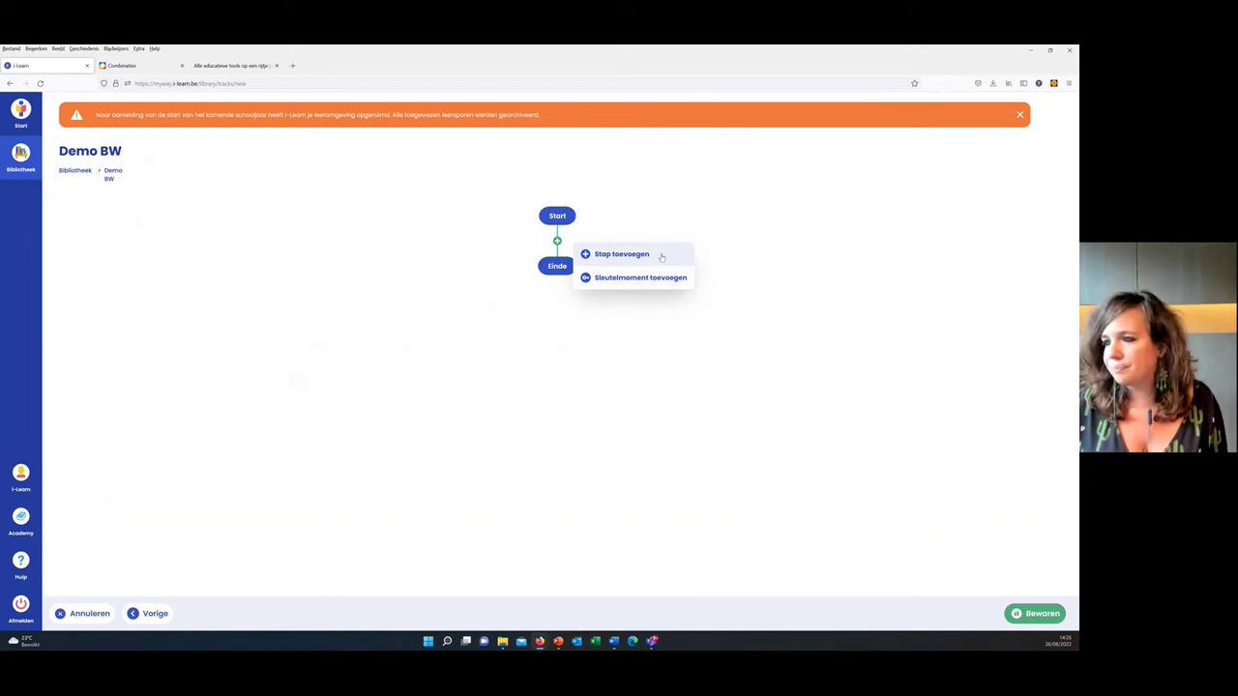
left_click(662, 255)
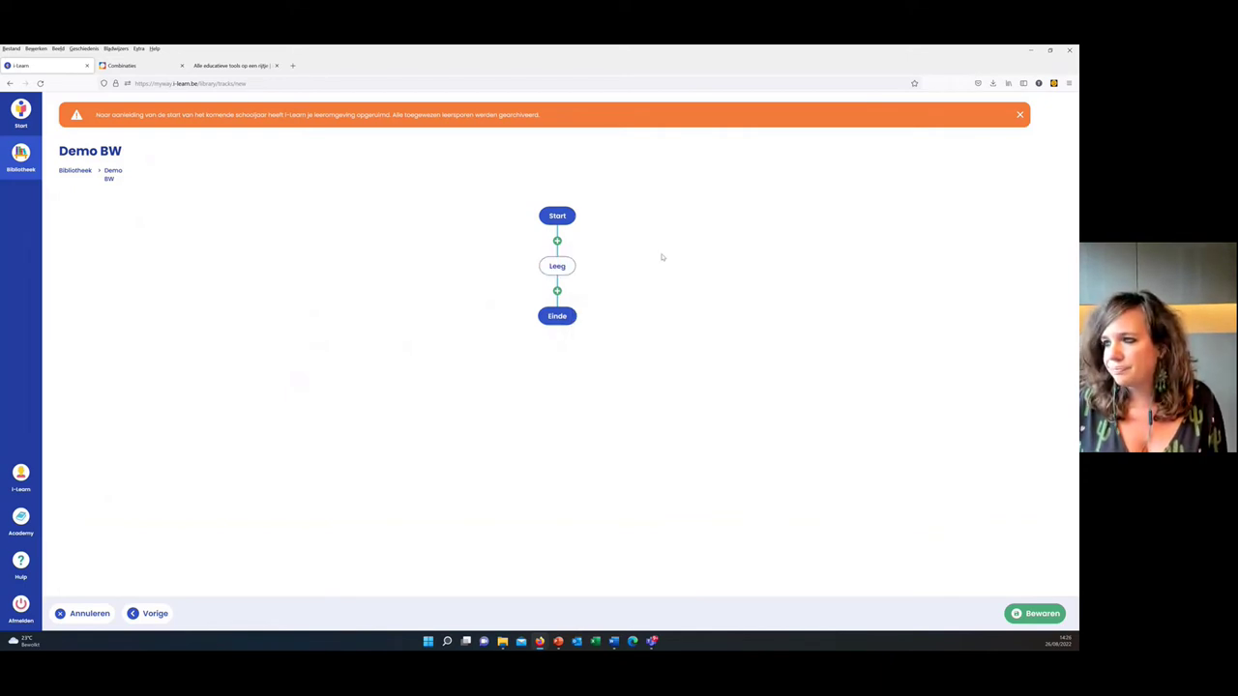
left_click(557, 271)
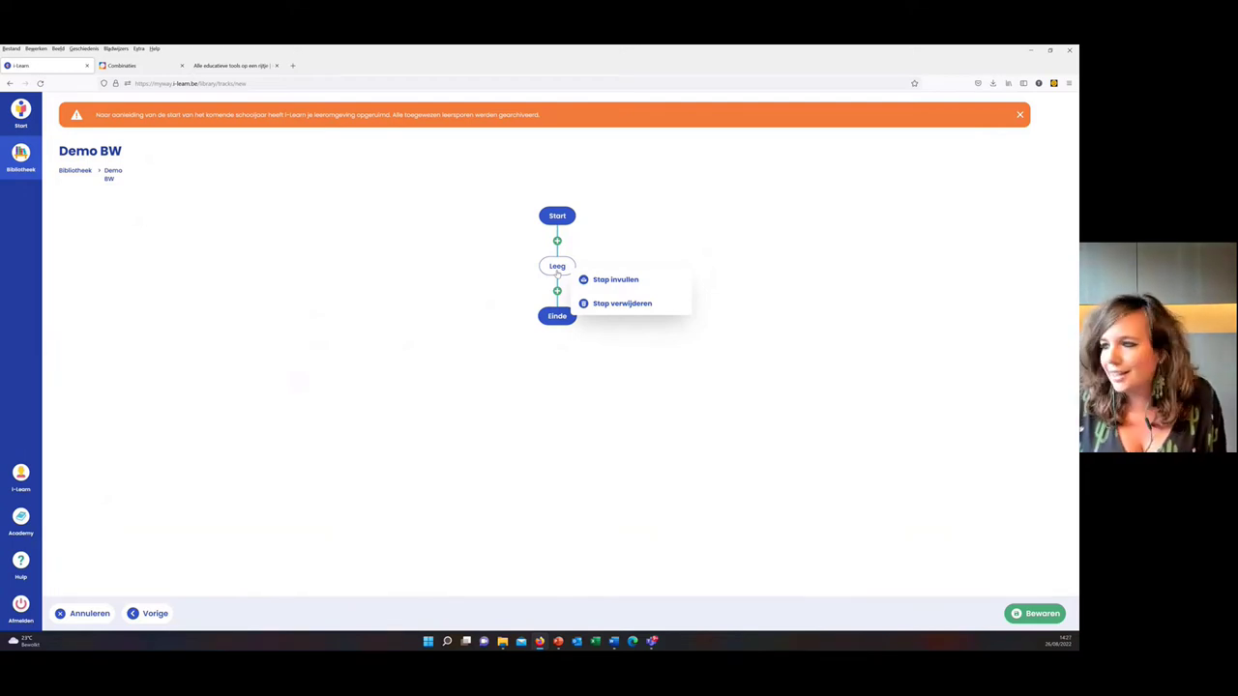
left_click(675, 283)
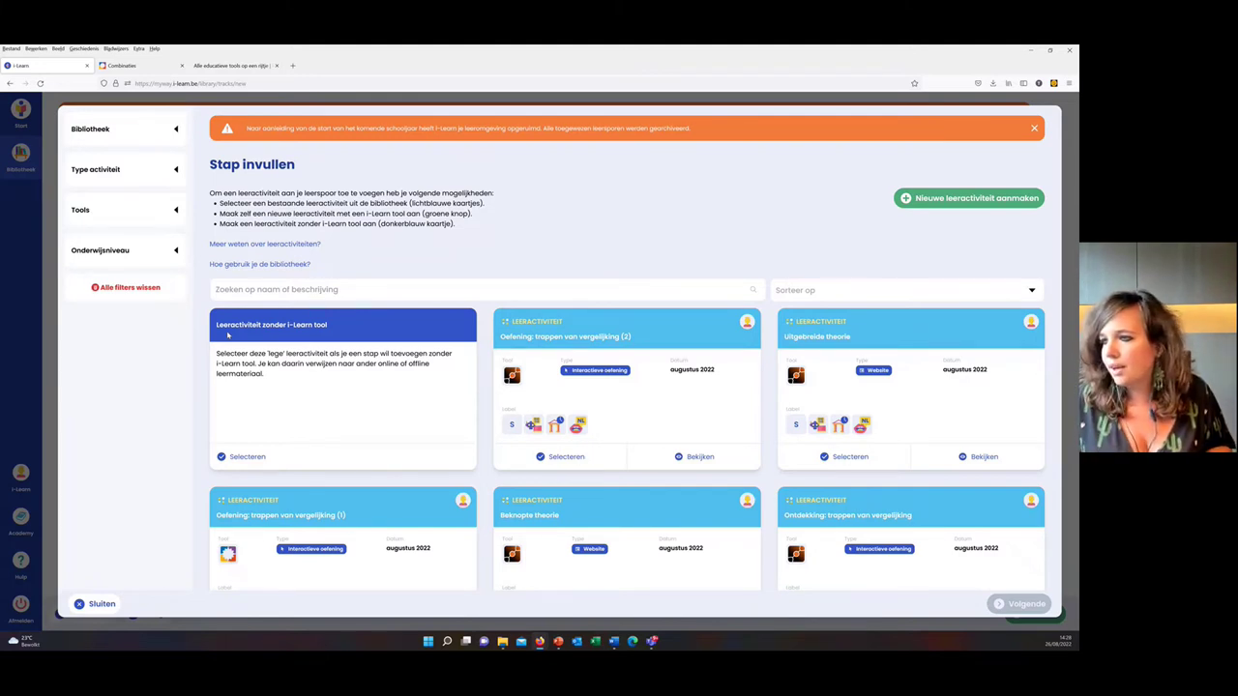
- Search the activity library for 'bookwidgets'
left_click(249, 290)
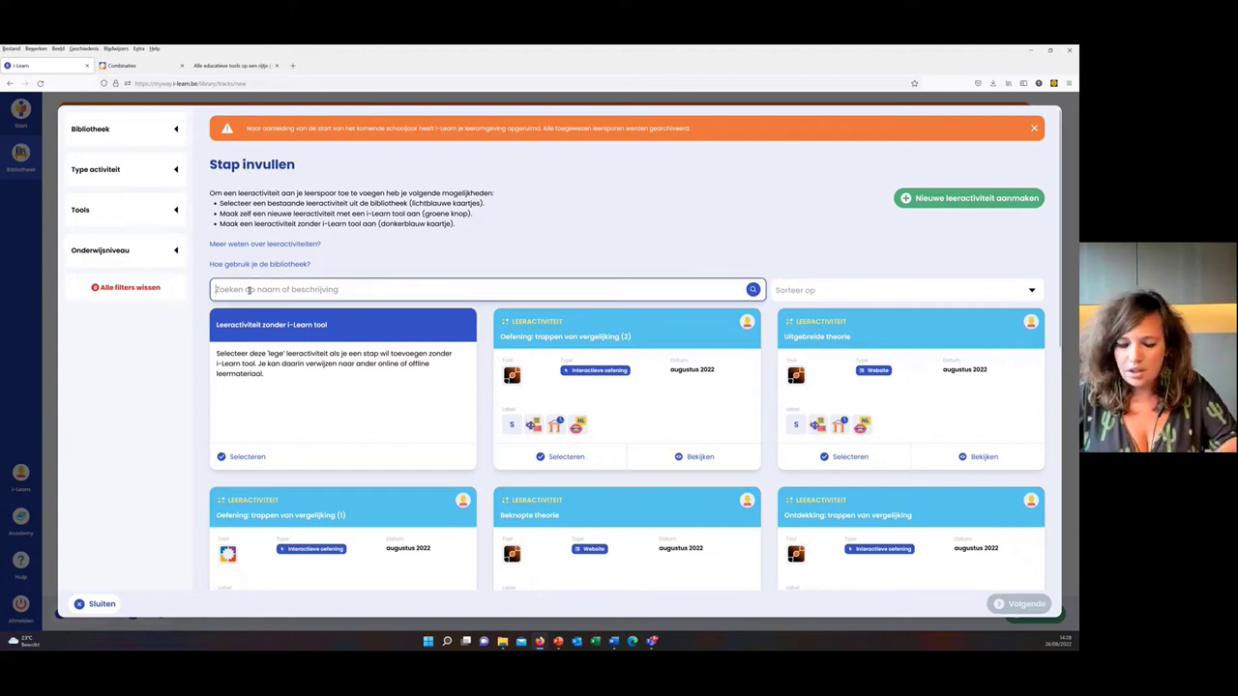
type("bo")
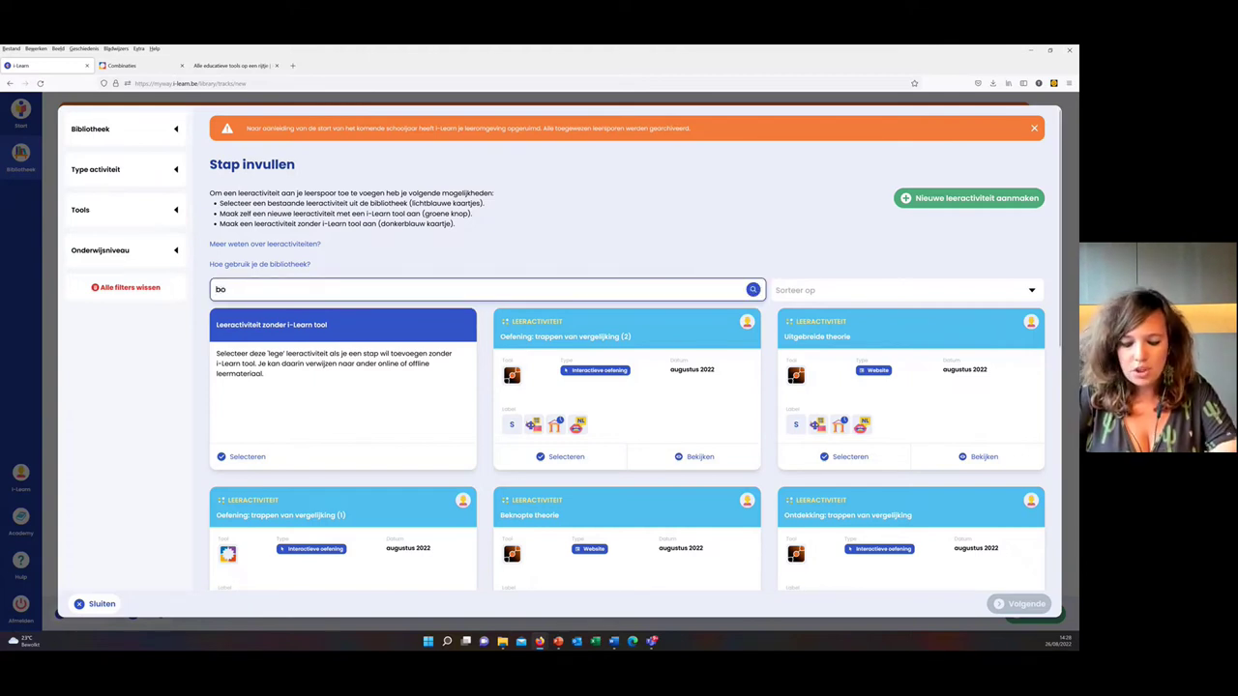
type("okwidgets")
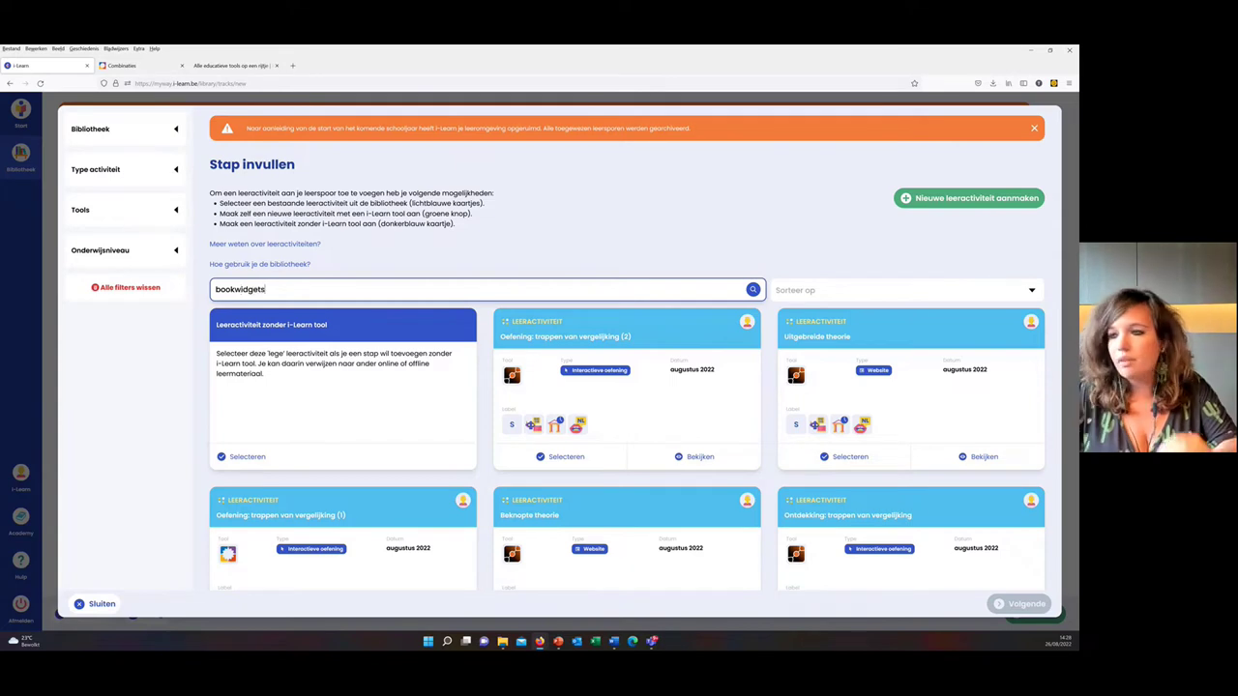
key("Return")
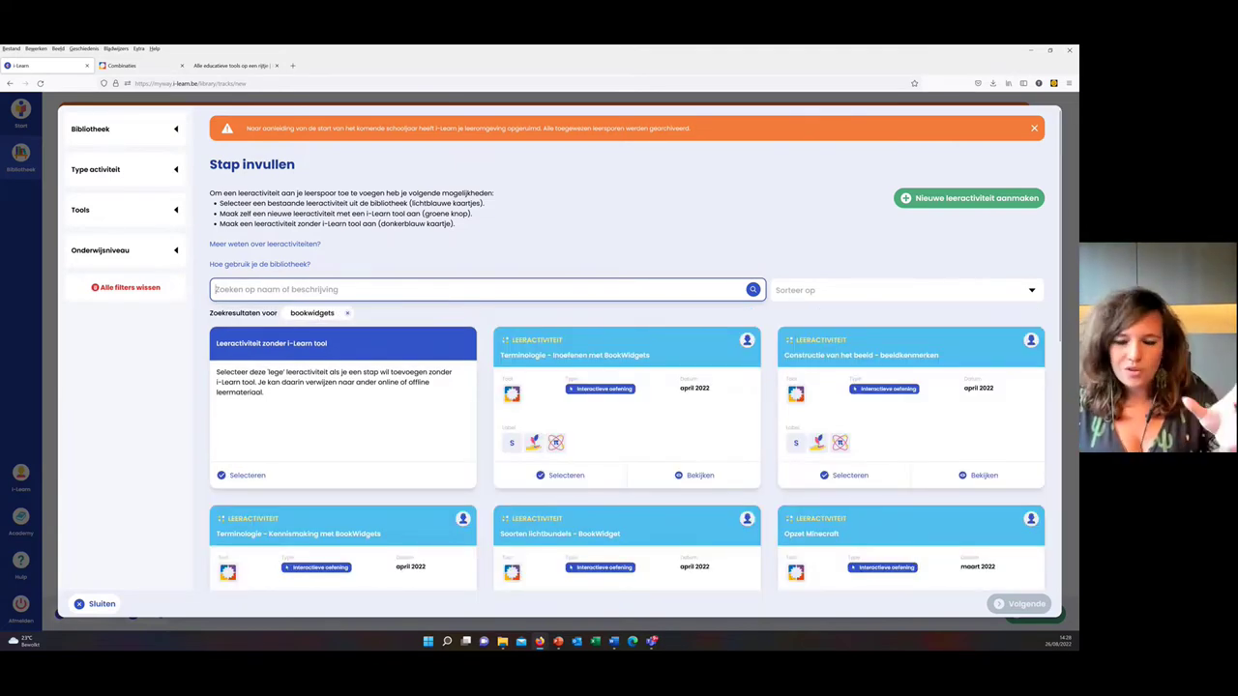
- Glance at the Tools and Onderwijsniveau filters, then preview 'Terminologie - Inoefenen met BookWidgets'
left_click(102, 217)
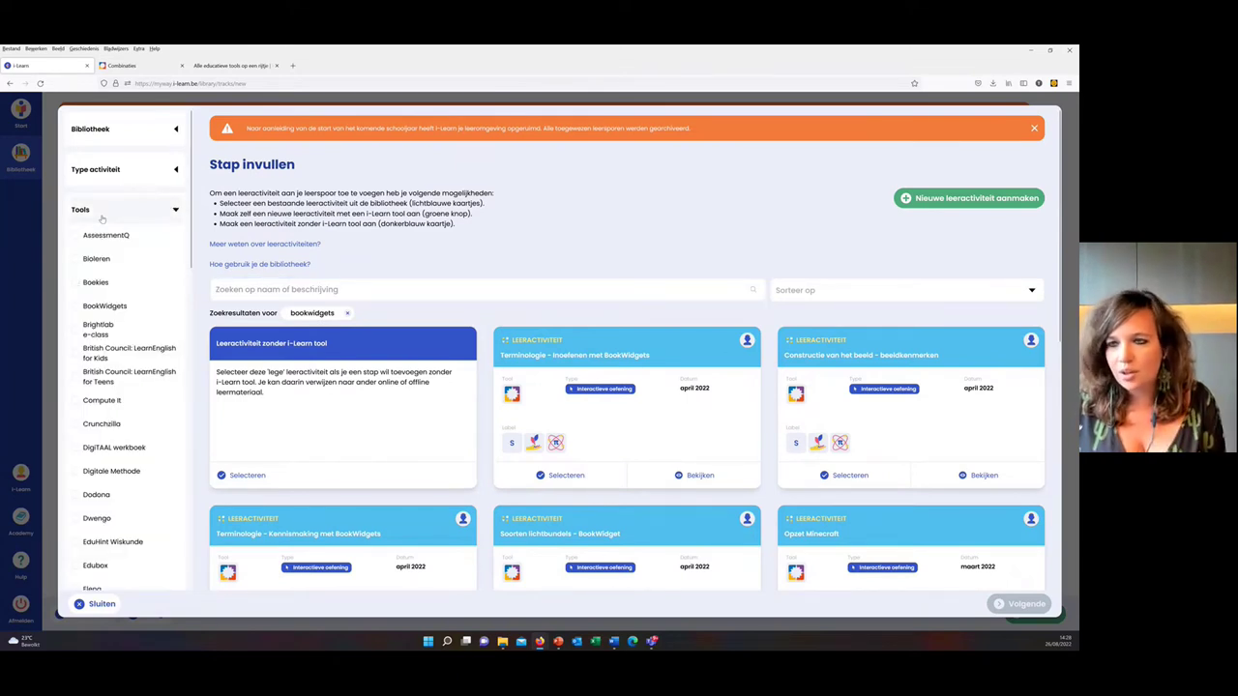
left_click(102, 218)
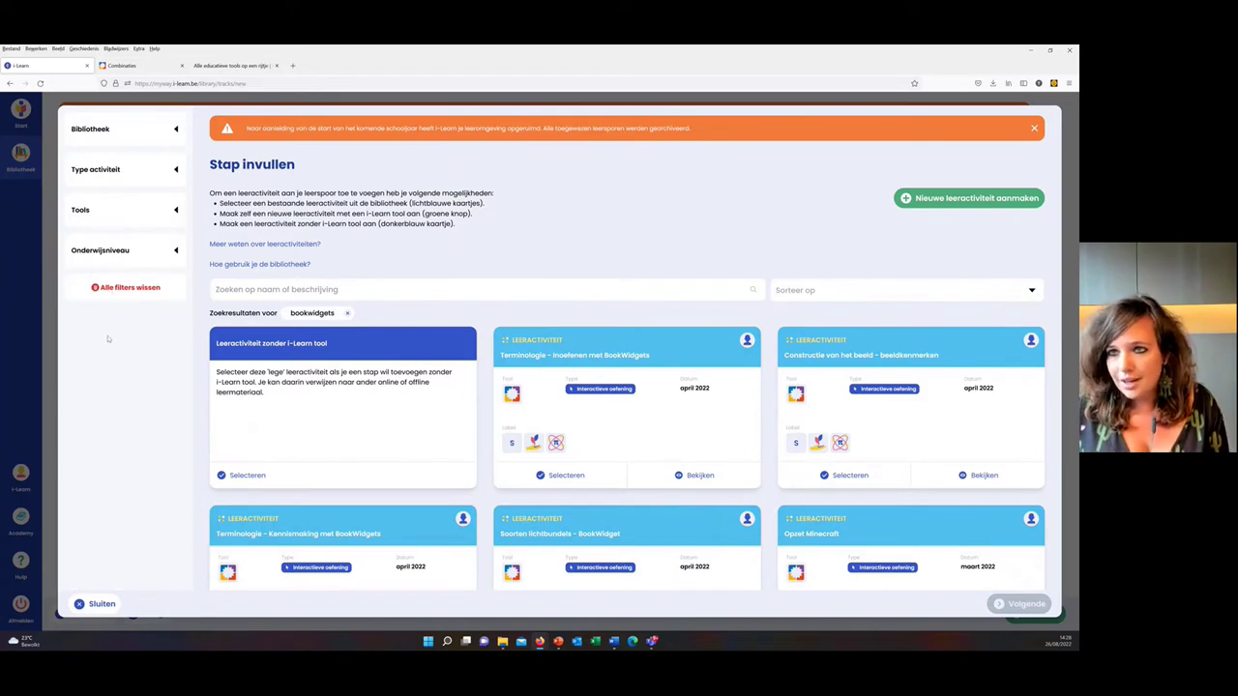
left_click(118, 252)
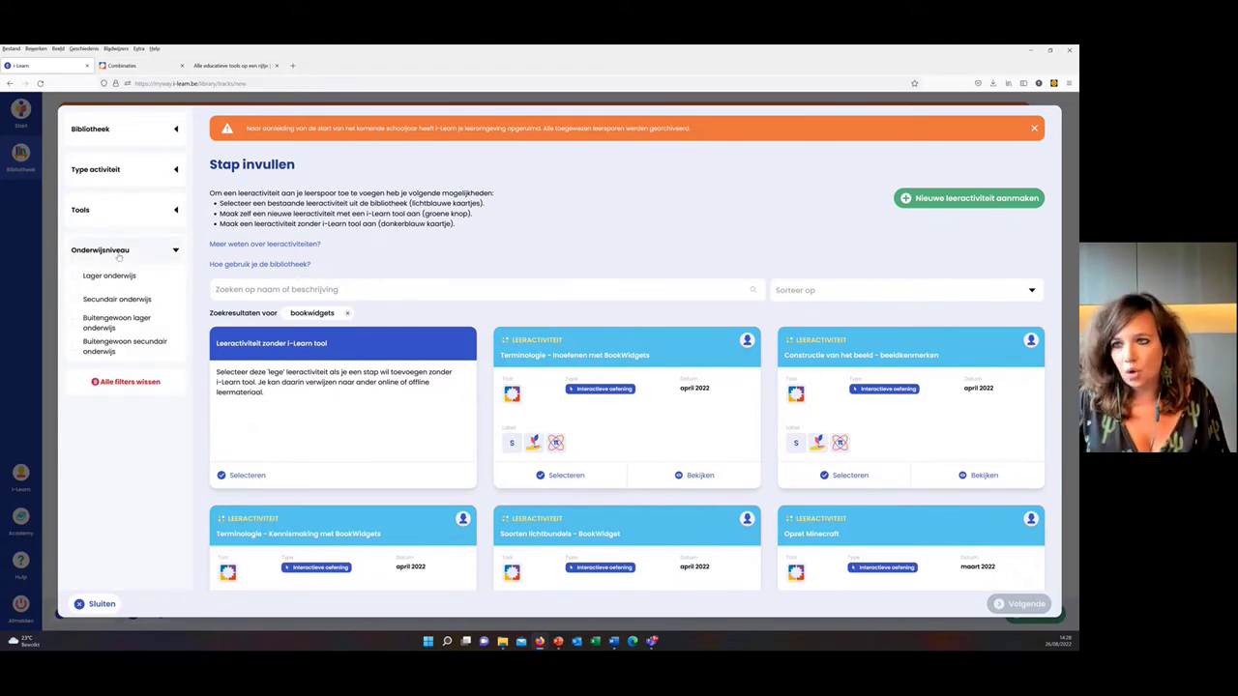
left_click(119, 256)
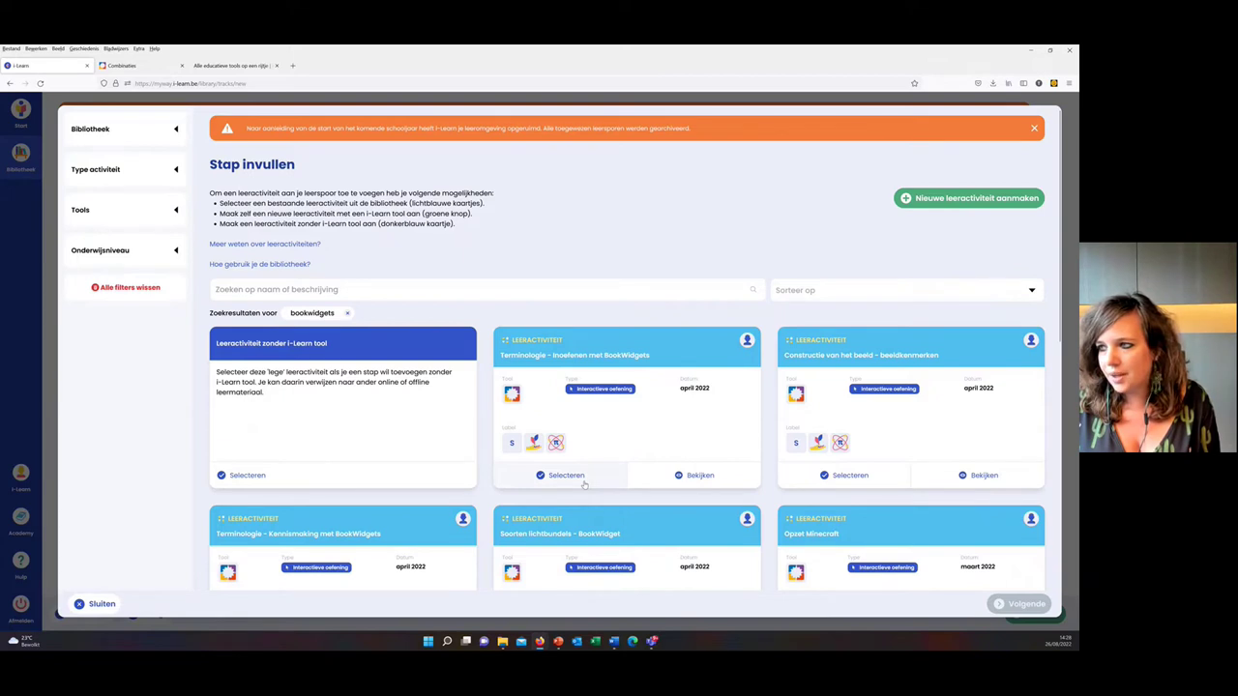
left_click(700, 477)
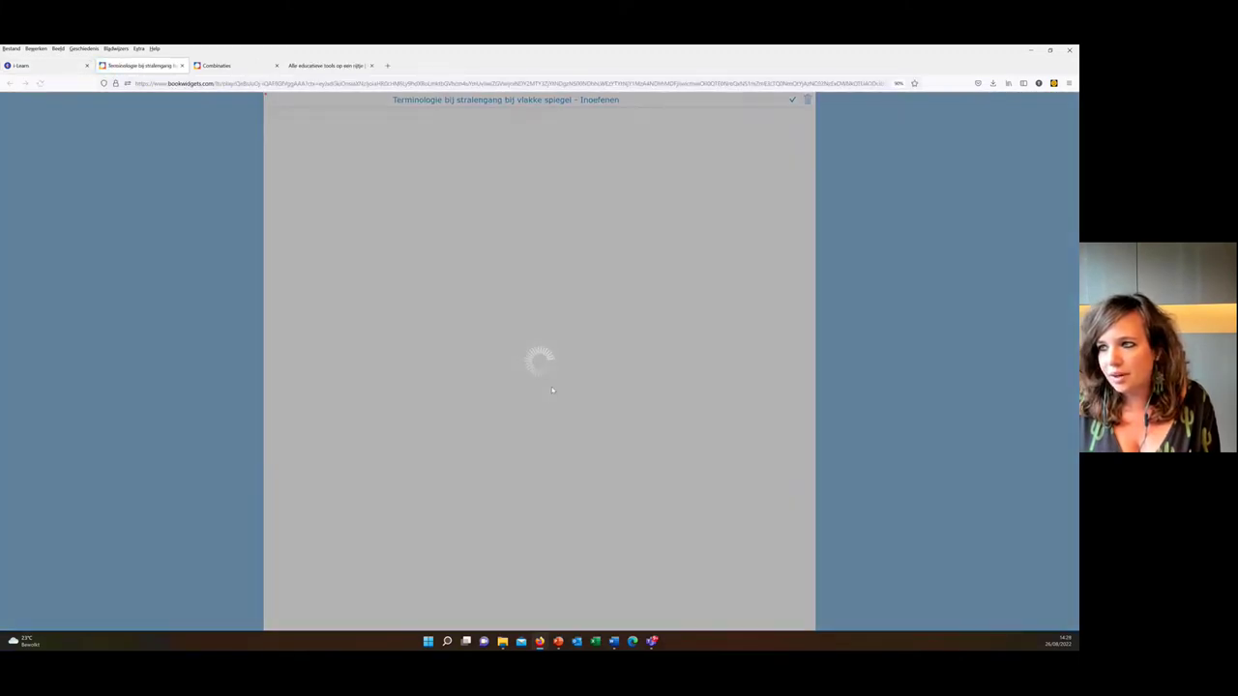
- Scroll through the mirror-matching BookWidgets exercise preview, then close its tab
scroll(553, 391, "down", 1)
scroll(553, 391, "up", 1)
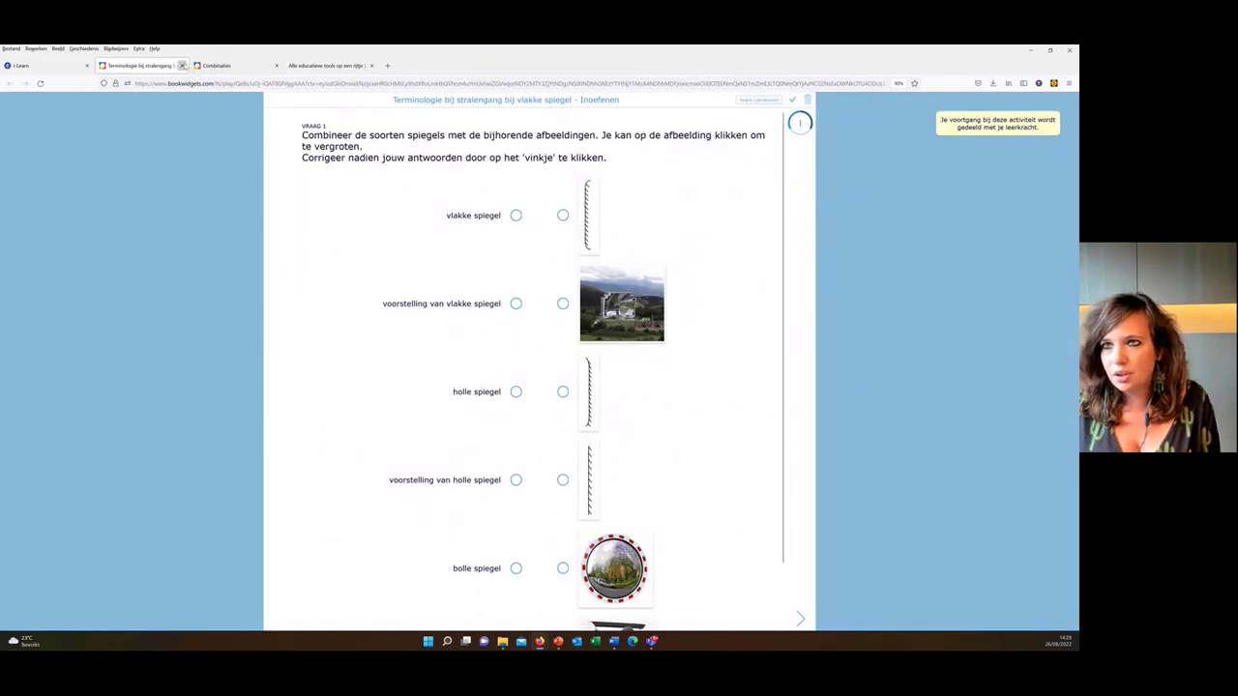
left_click(182, 65)
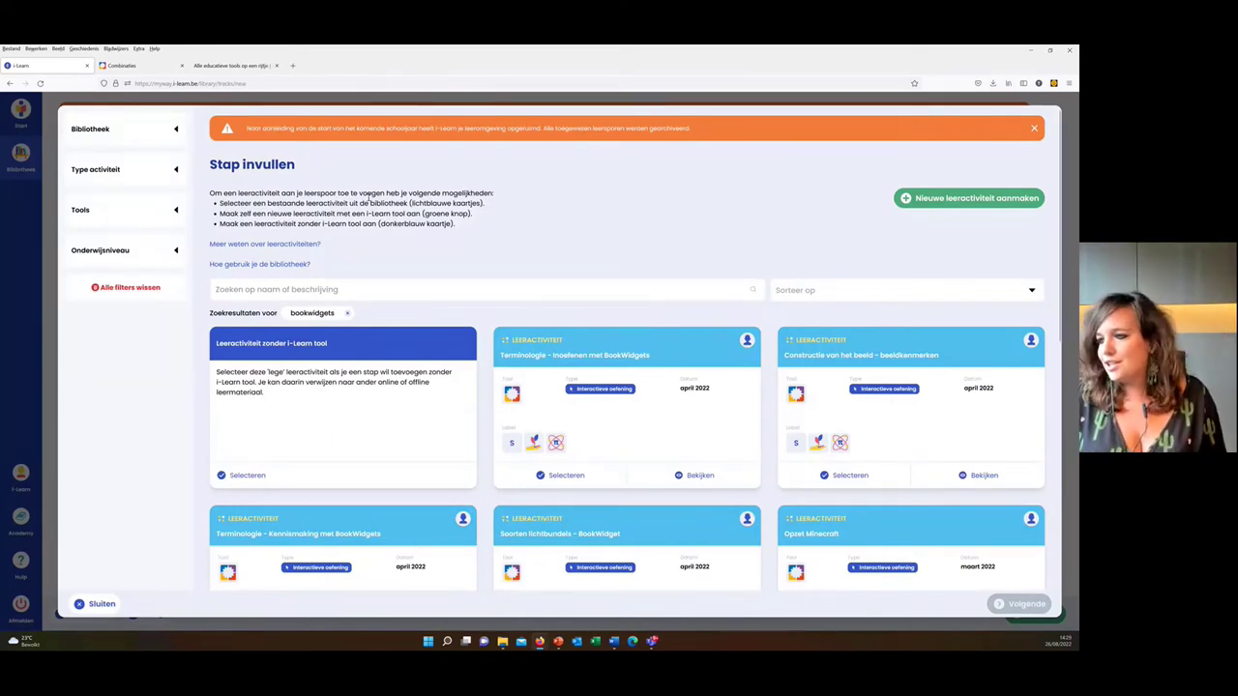
- Pick the Terminologie - Inoefenen met BookWidgets activity and save the step with instruction 'Demo BW'
left_click(583, 478)
left_click(1028, 605)
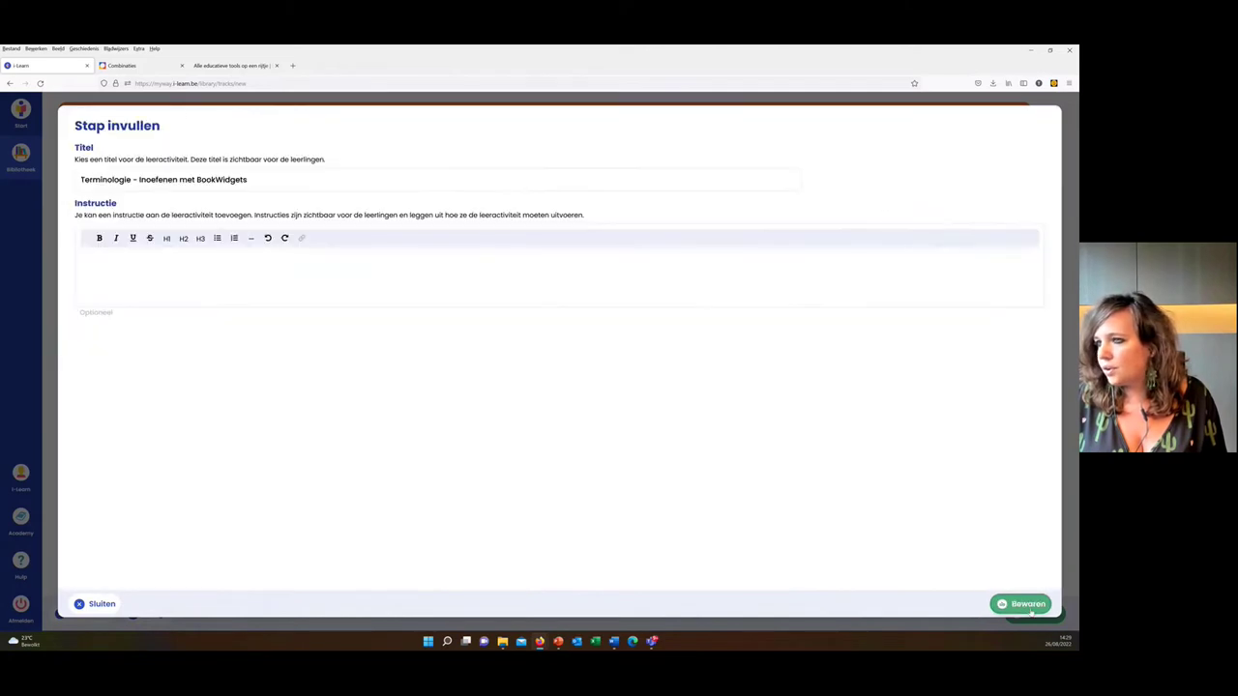
left_click(180, 261)
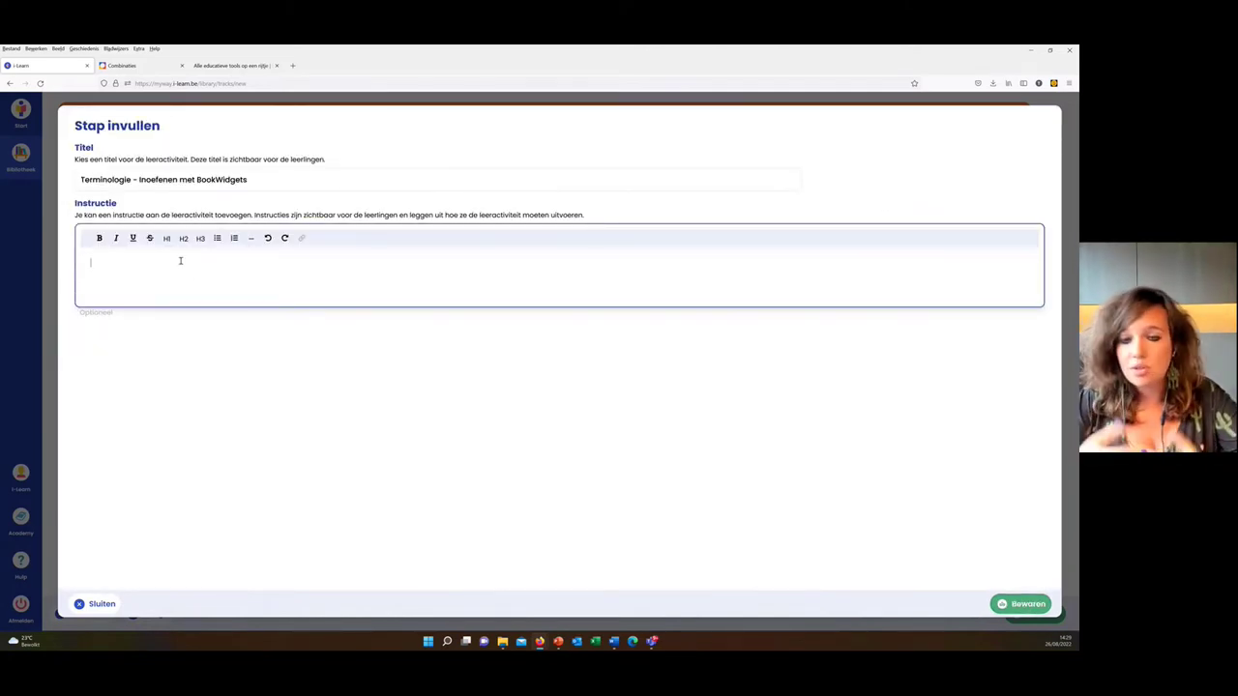
type("Demo BW")
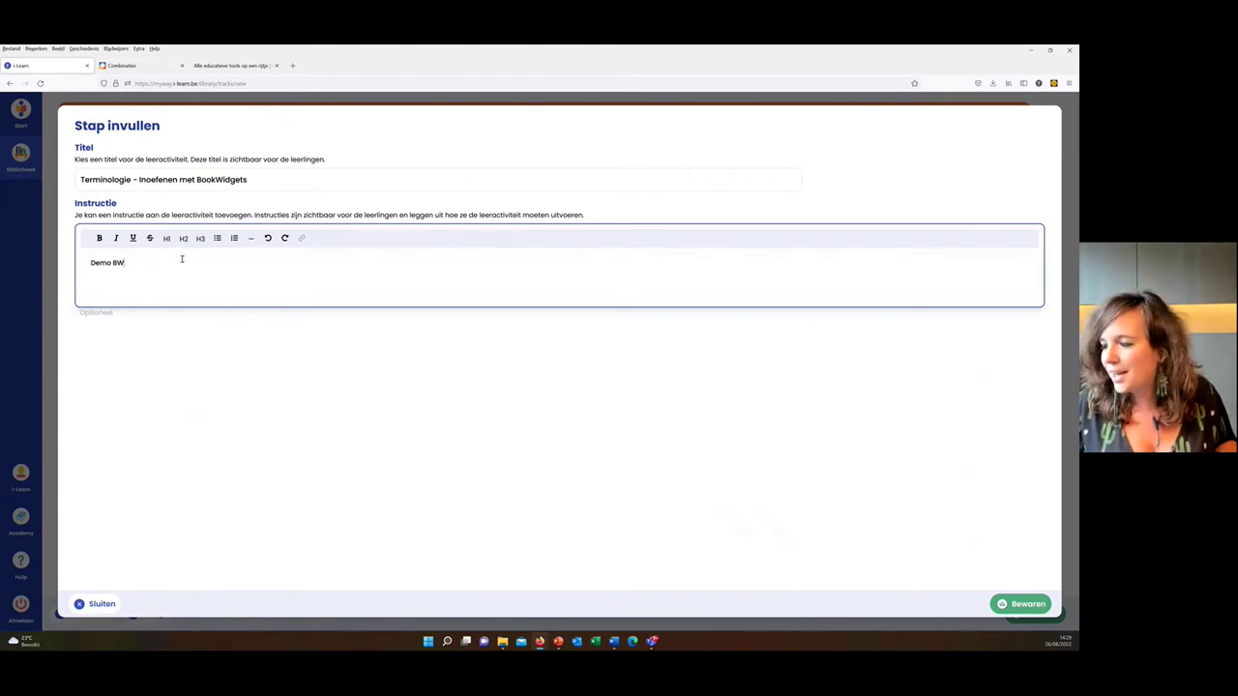
left_click(1035, 607)
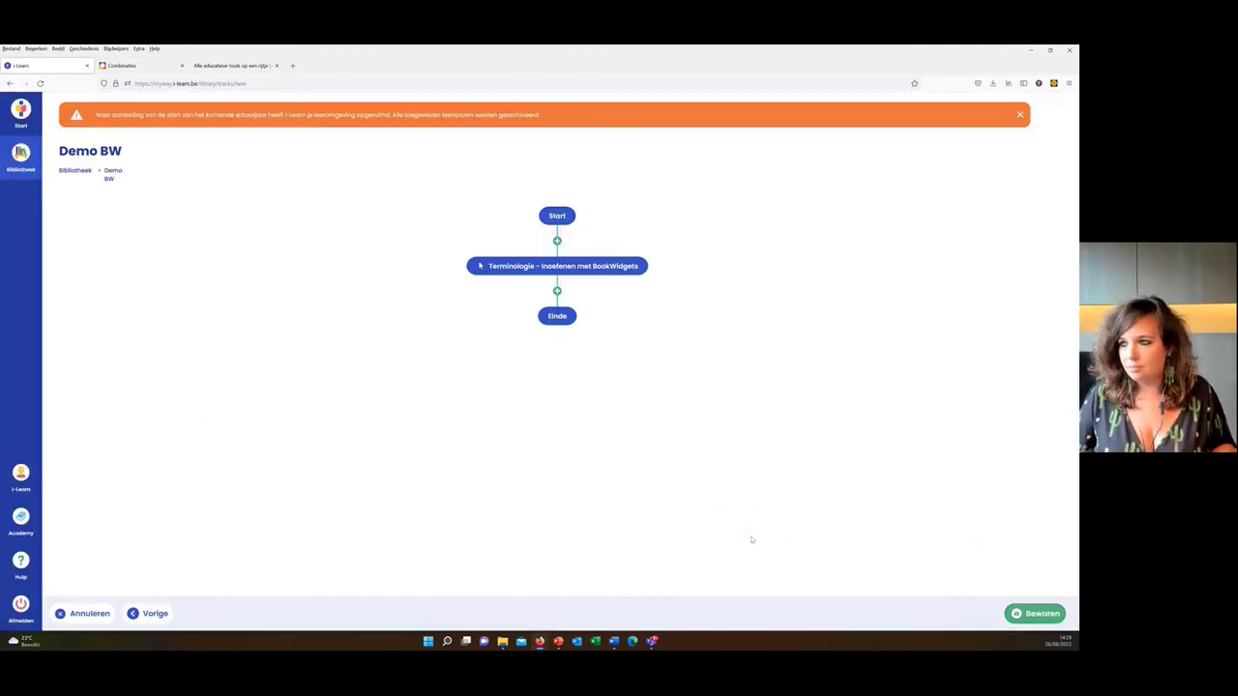
left_click(601, 270)
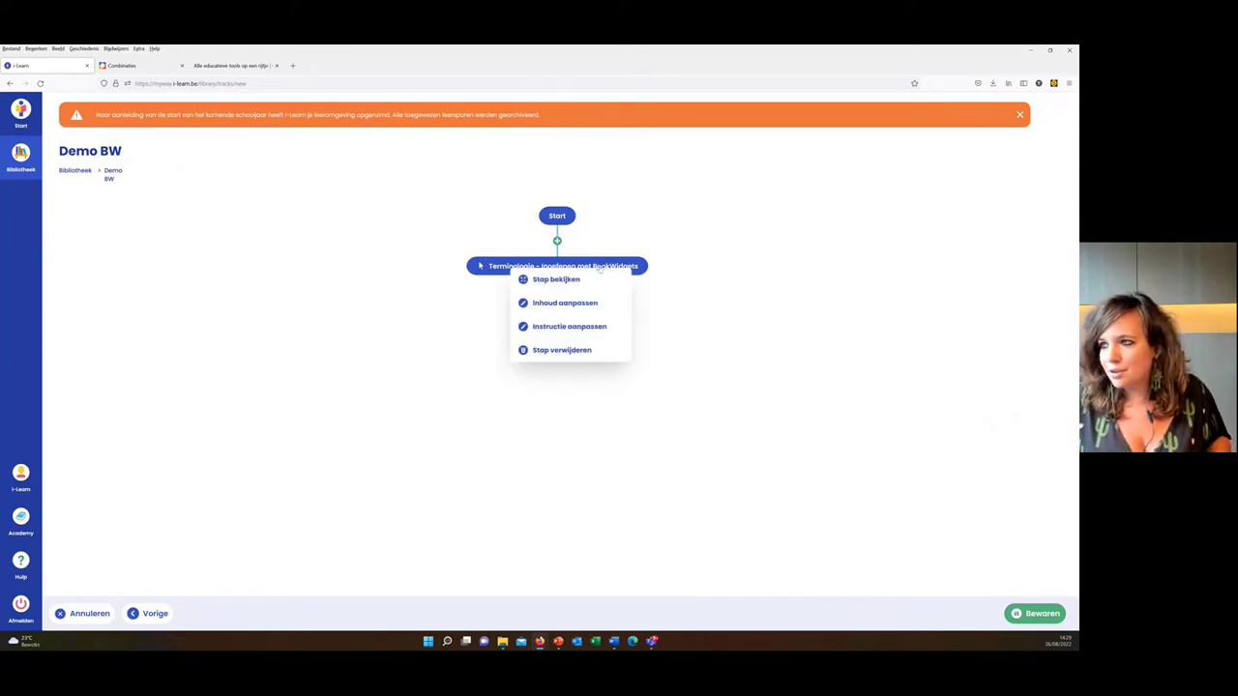
left_click(583, 326)
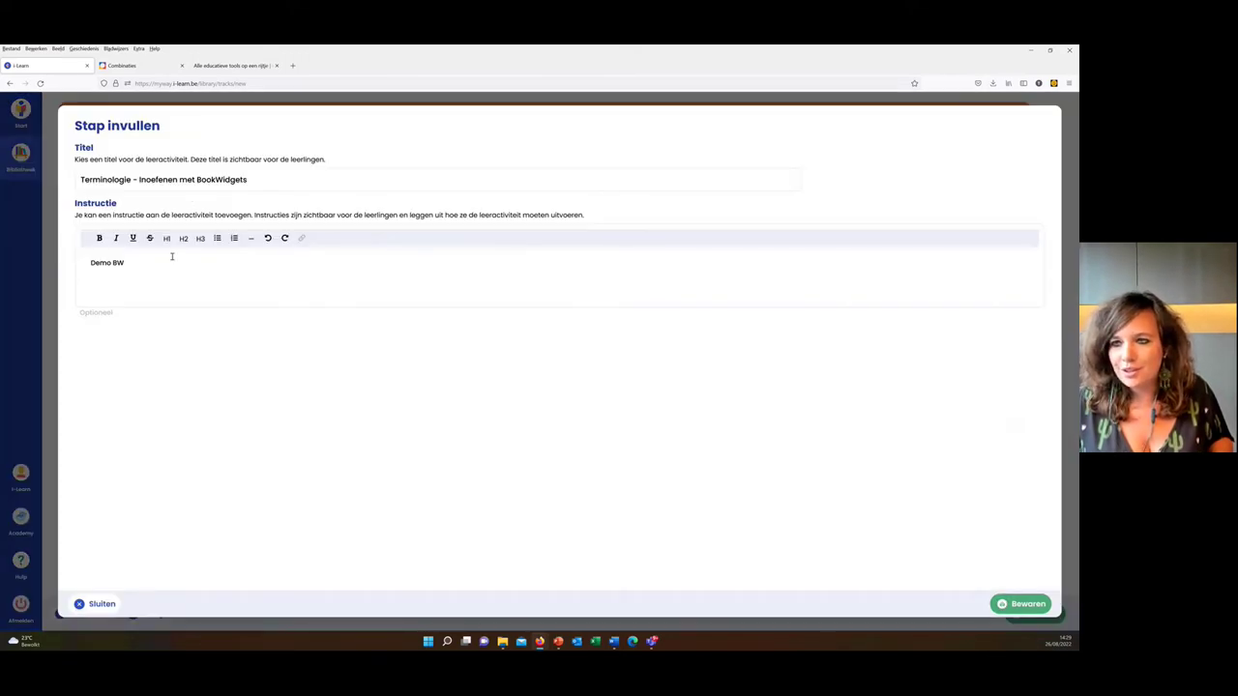
left_click(161, 265)
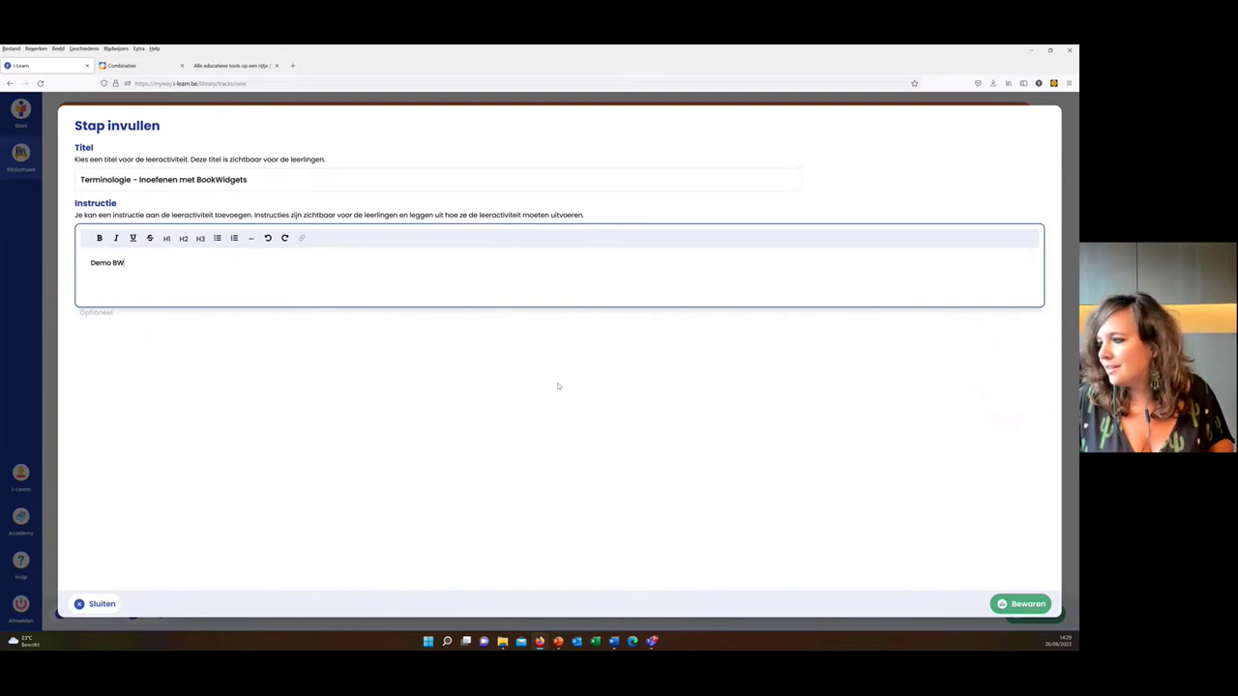
left_click(1021, 604)
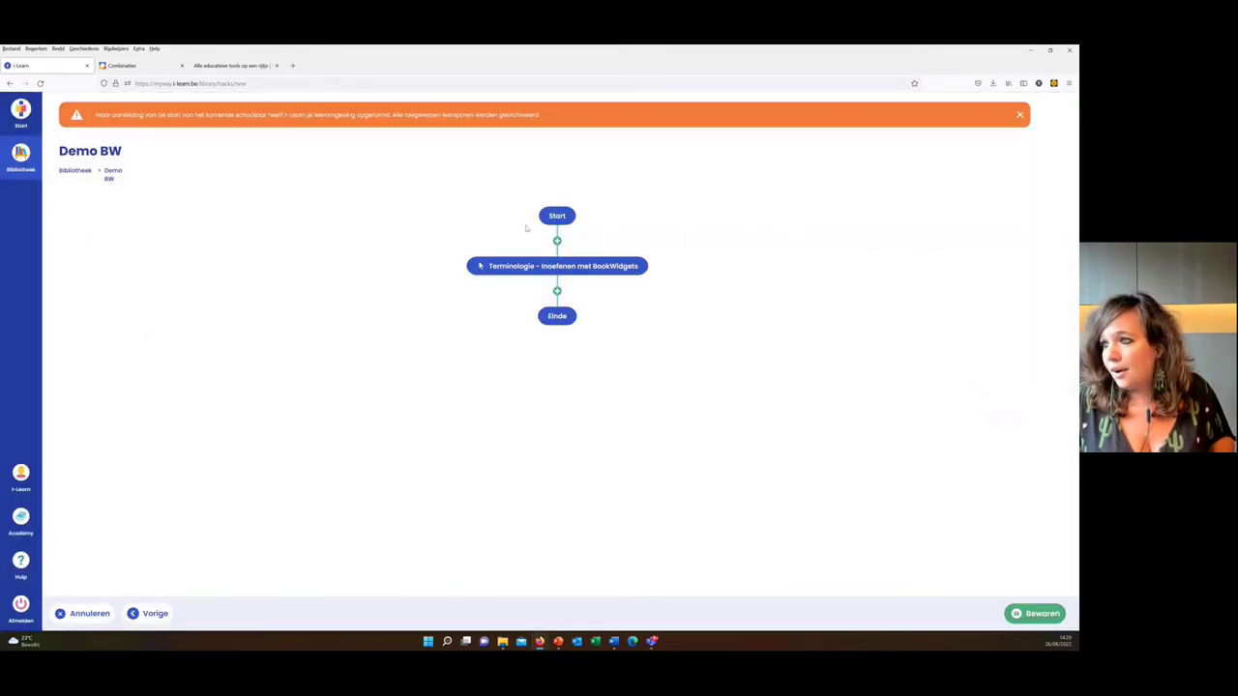
- Dismiss the Terminologie step's options menu, then bring up the add-after choices below it
left_click(605, 271)
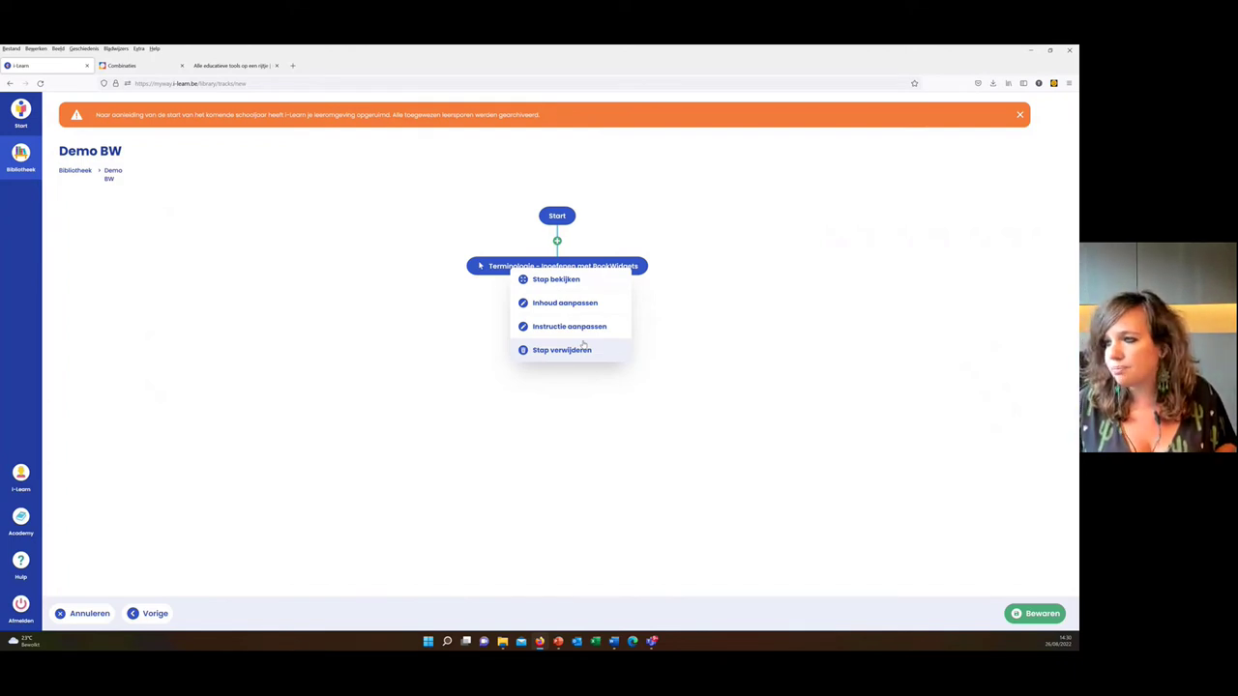
left_click(416, 356)
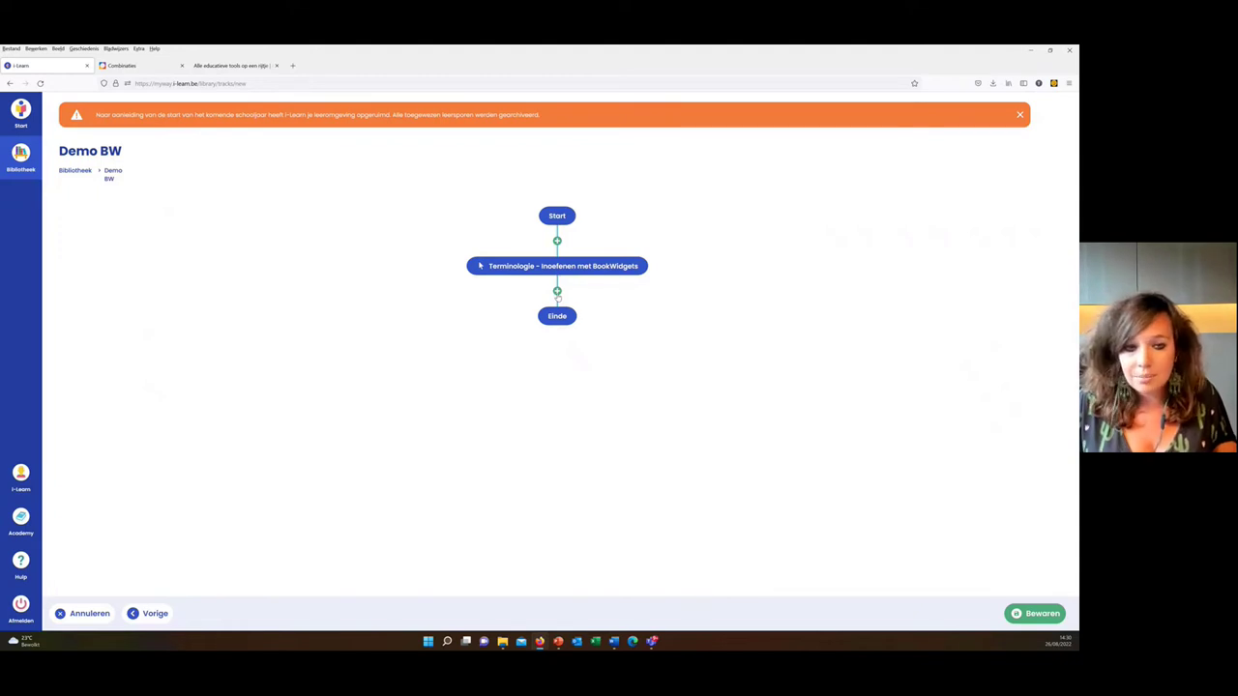
left_click(558, 292)
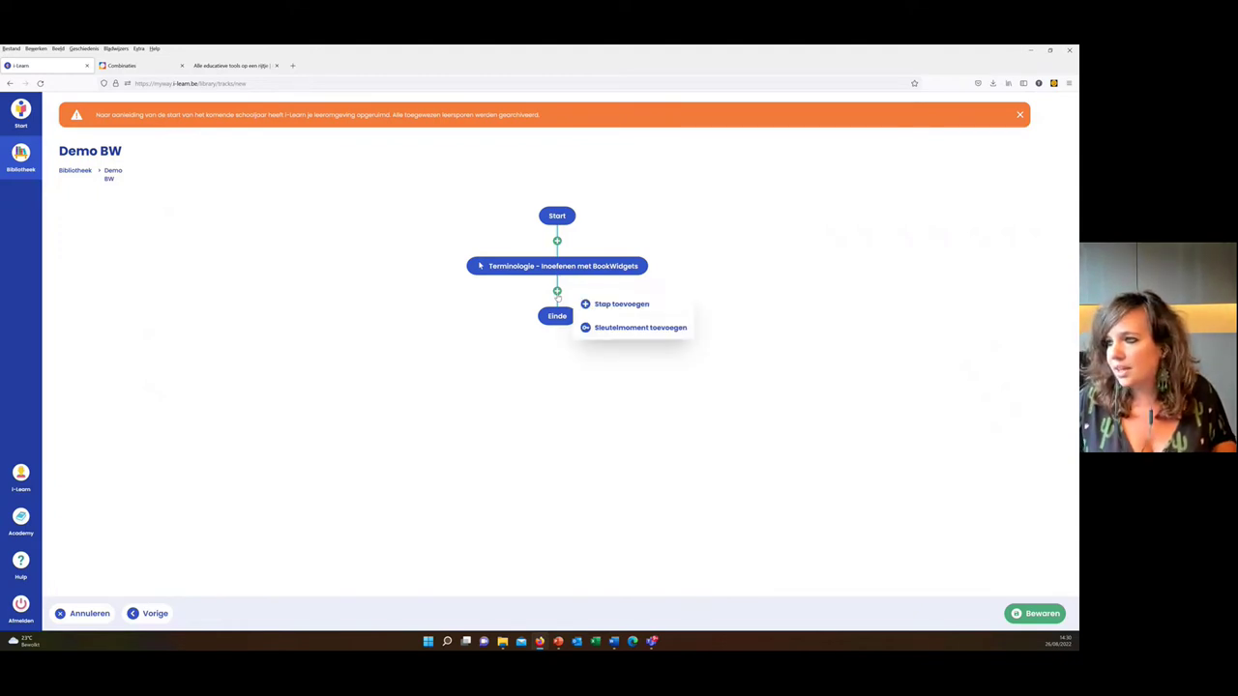
- Insert an empty step after Terminologie and start creating a new learning activity for it
left_click(661, 311)
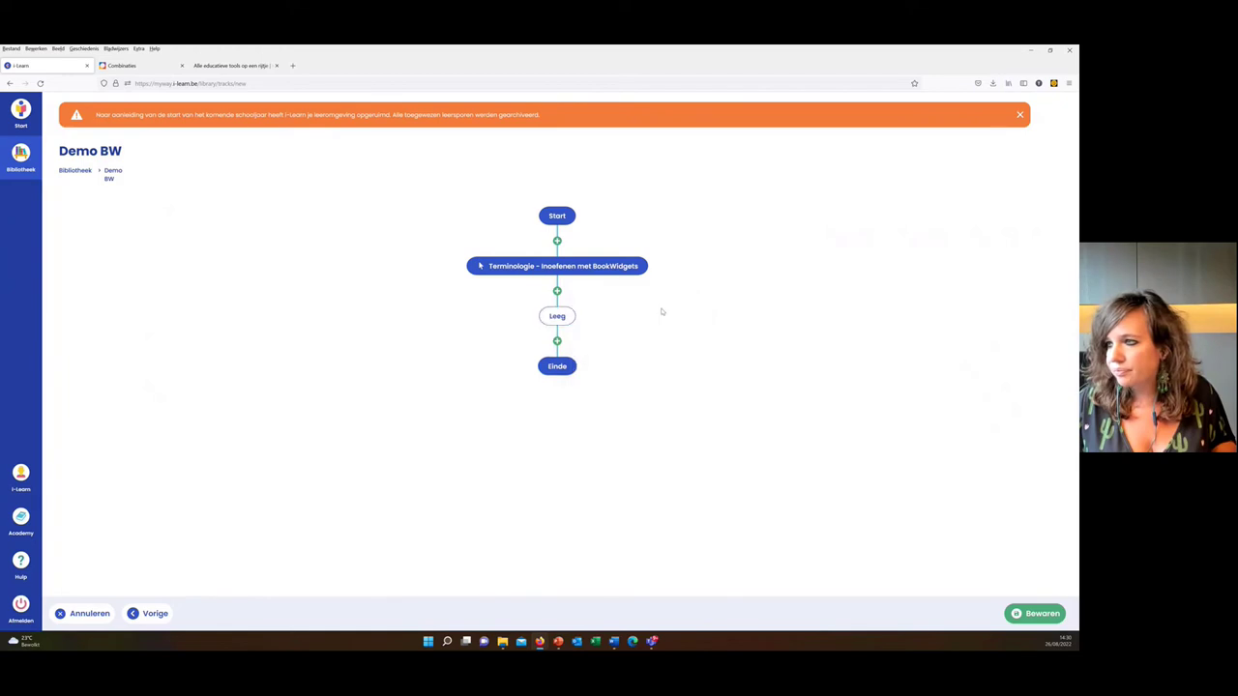
left_click(561, 323)
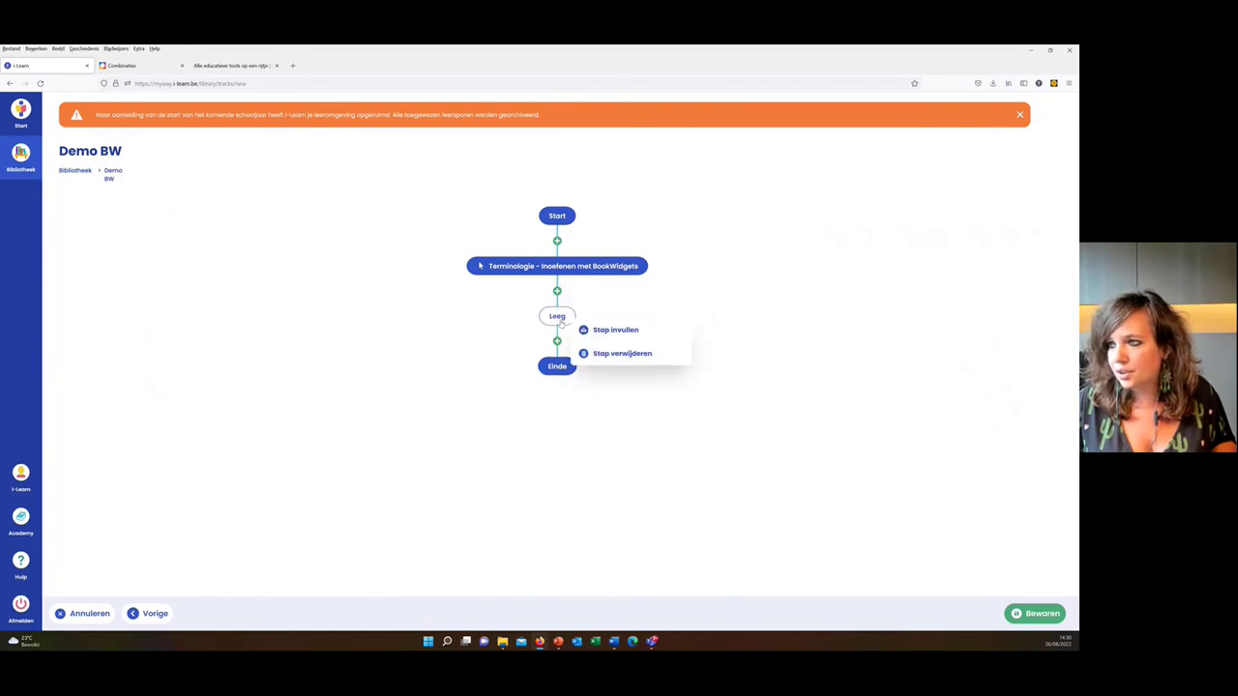
left_click(636, 334)
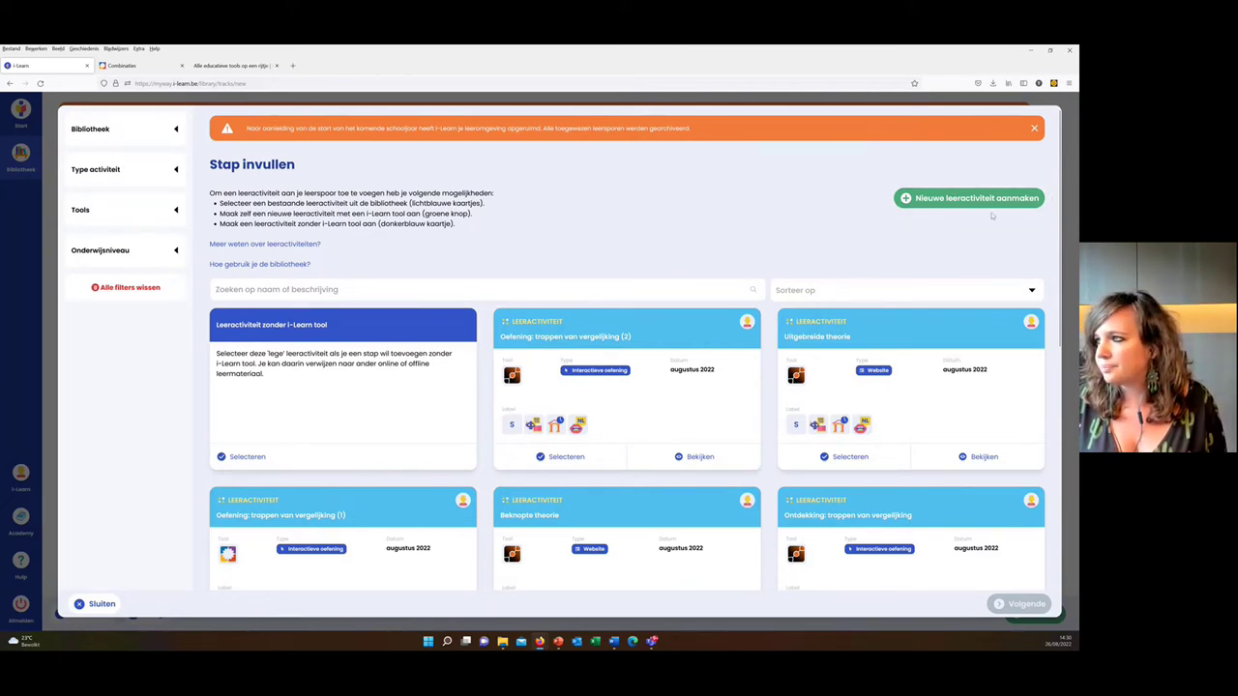
left_click(989, 203)
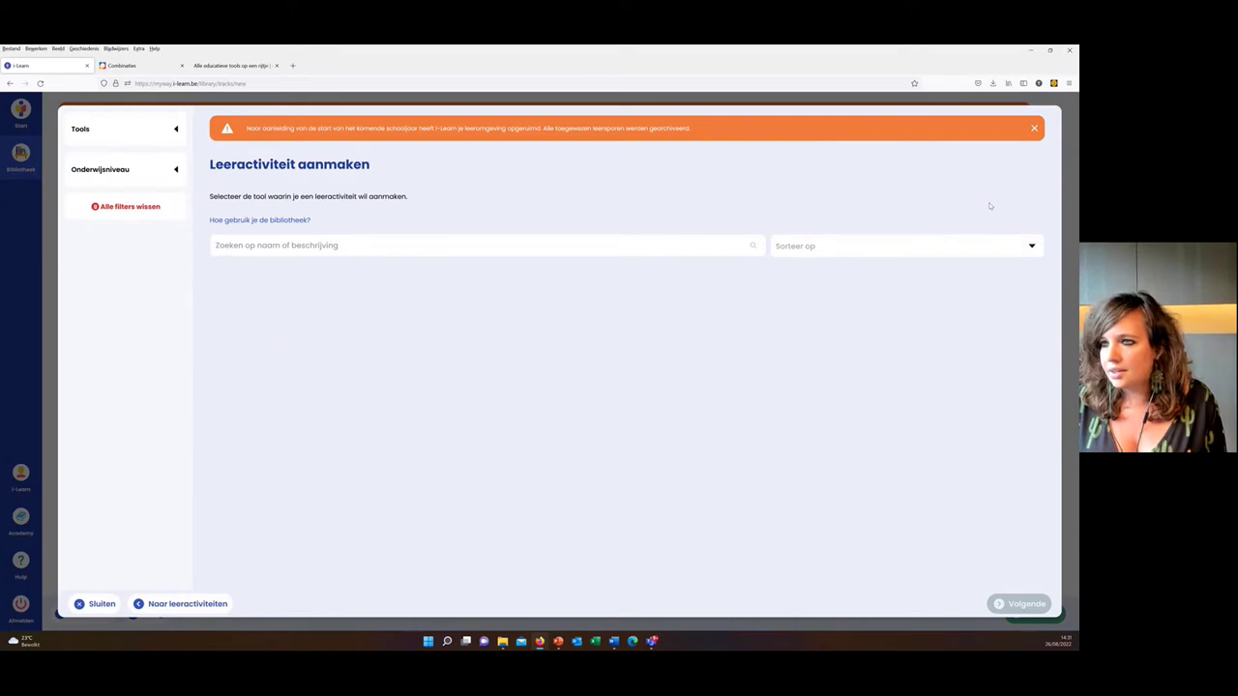
- Search the tools for 'bookw' and open the BookWidgets tool page in a new tab
scroll(789, 281, "down", 1)
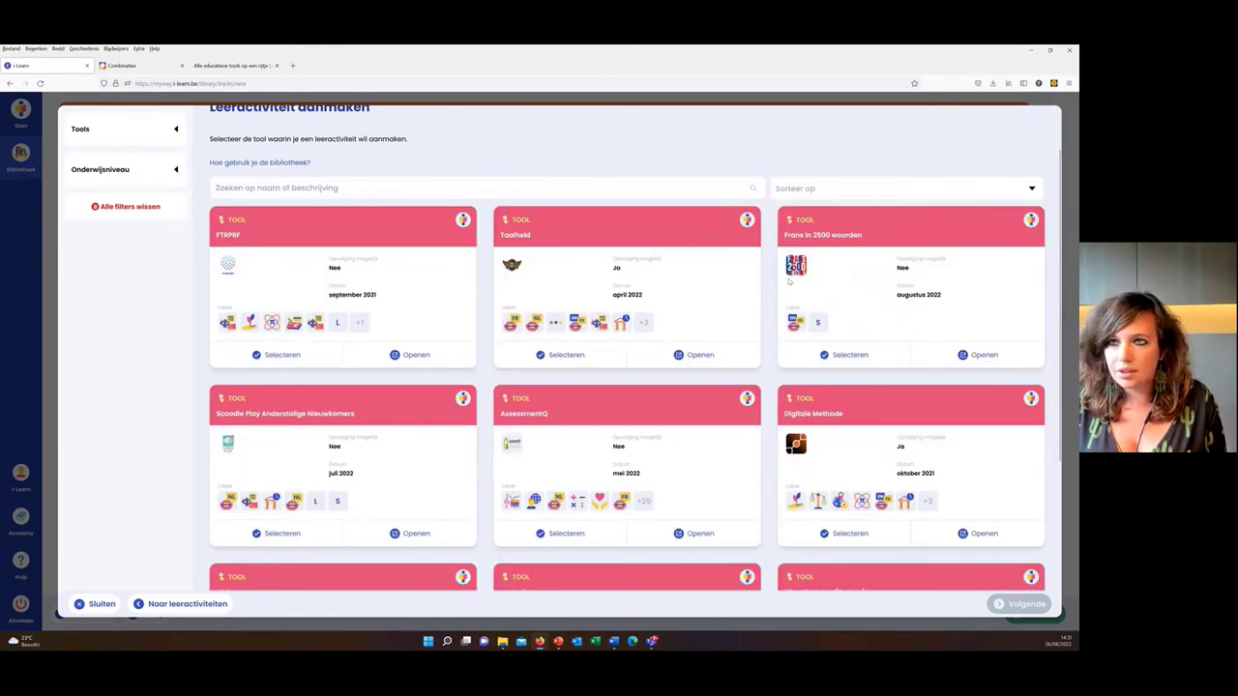
scroll(789, 281, "up", 1)
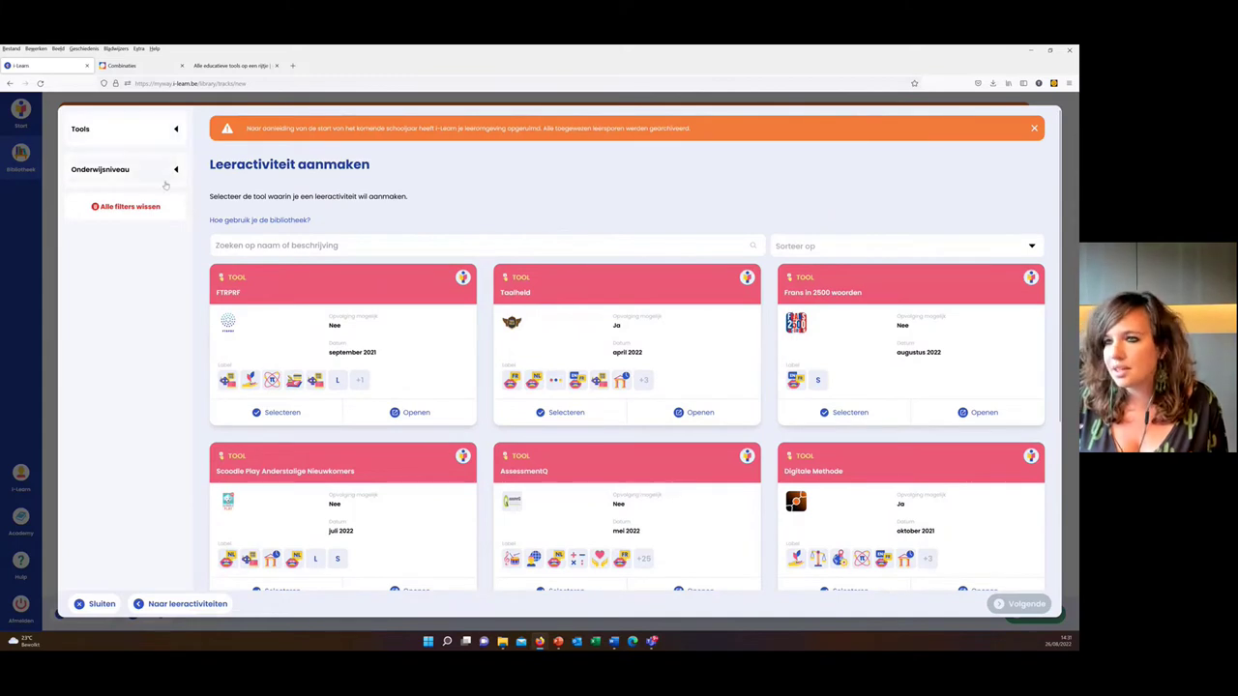
left_click(282, 245)
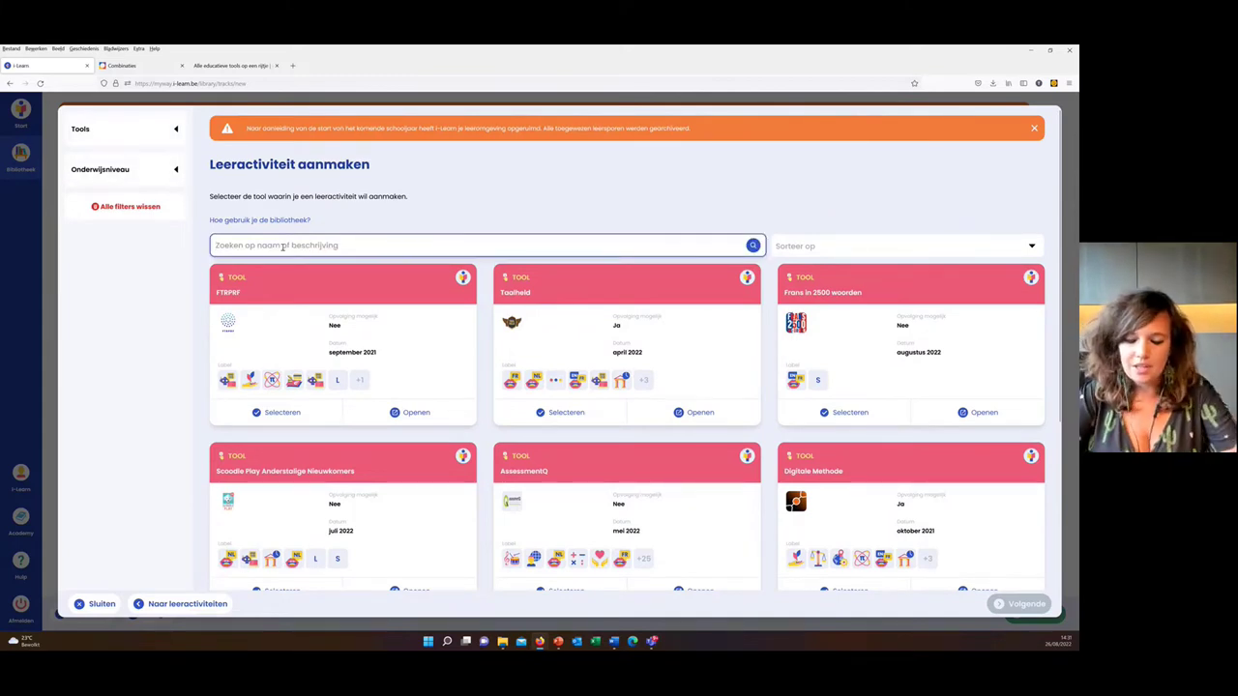
type("bookw")
key("Return")
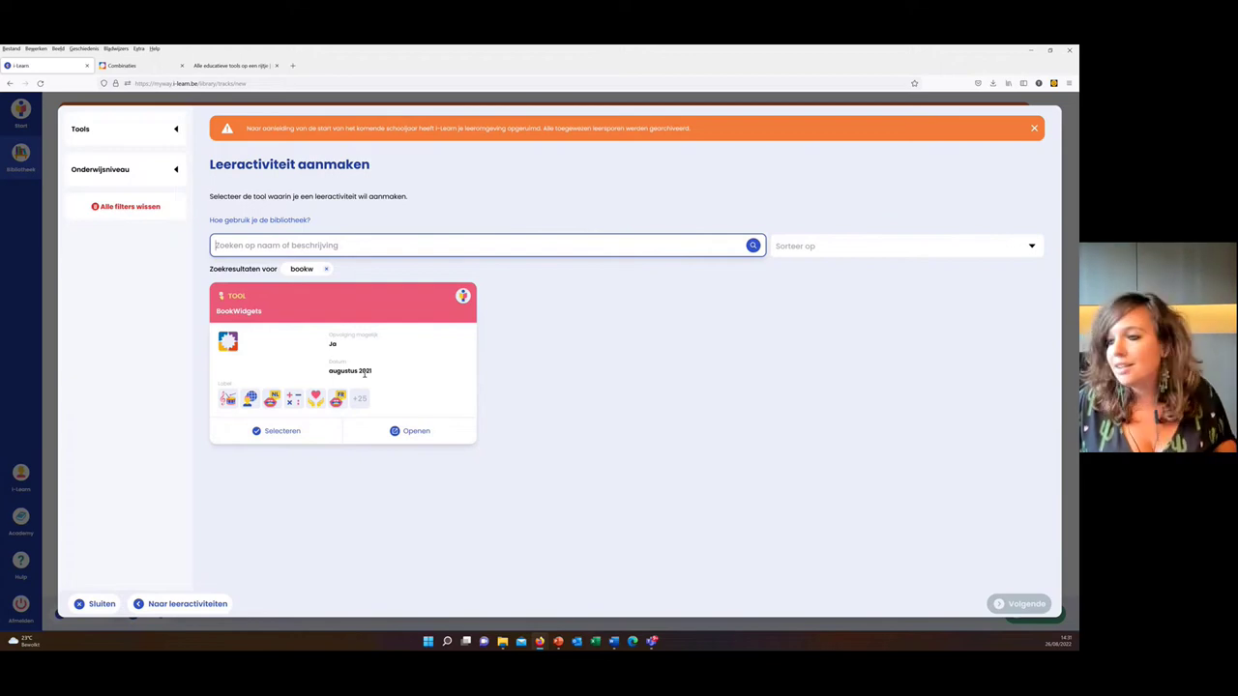
left_click(415, 434)
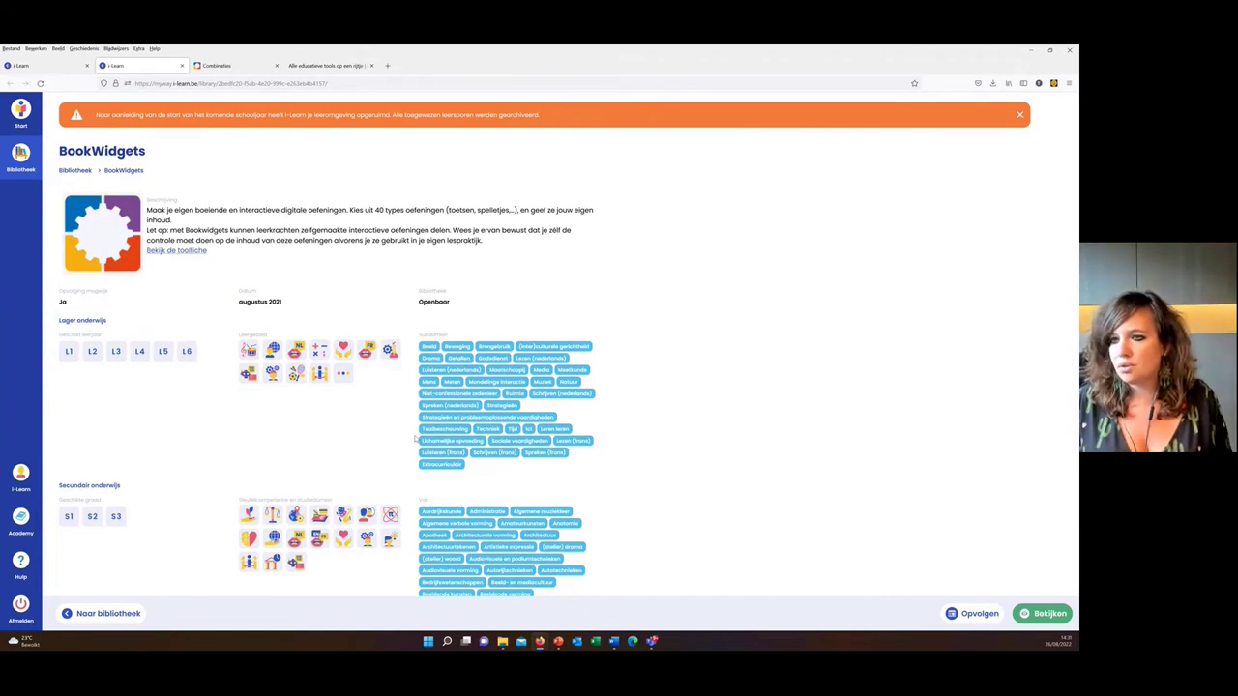
- Review the BookWidgets tool description and launch BookWidgets to its Mijn widgets page
scroll(472, 381, "down", 3)
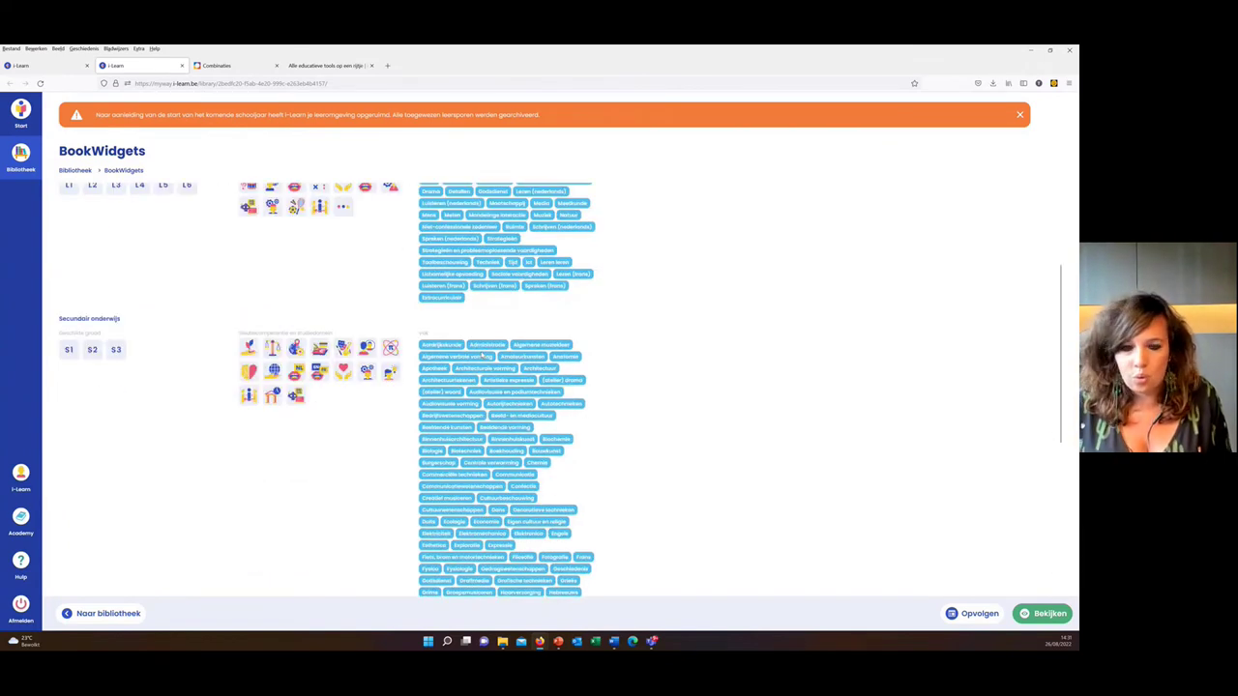
scroll(481, 356, "up", 3)
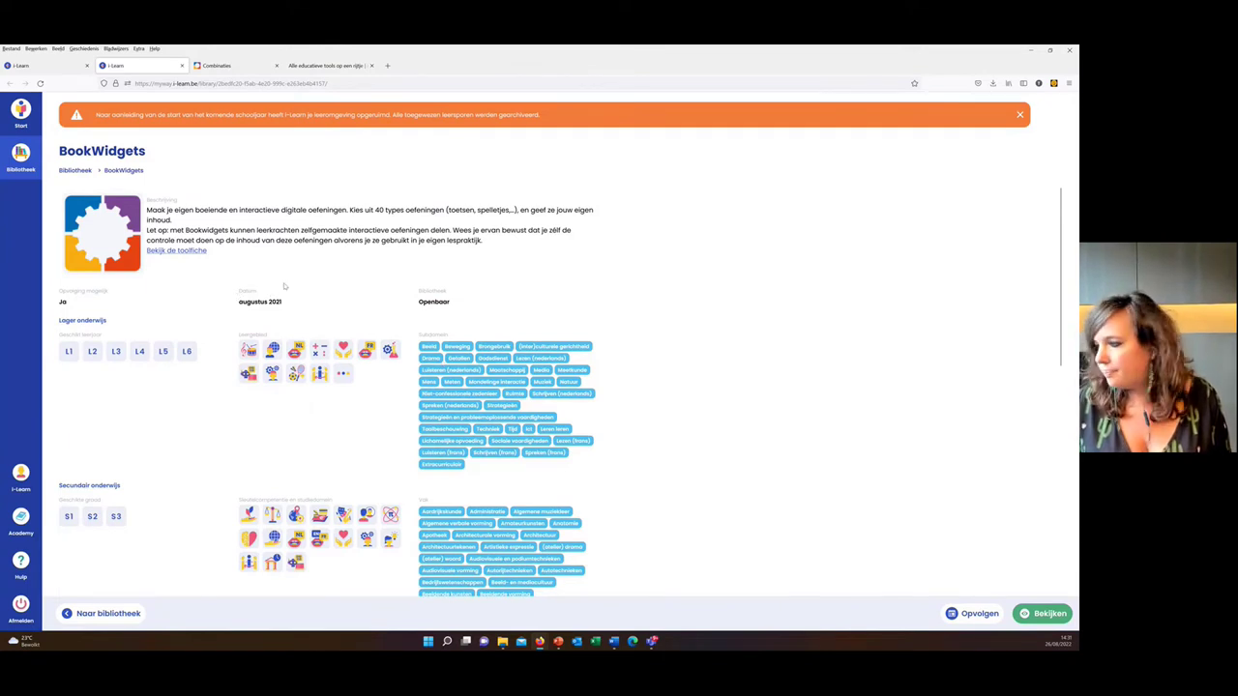
left_click(1057, 615)
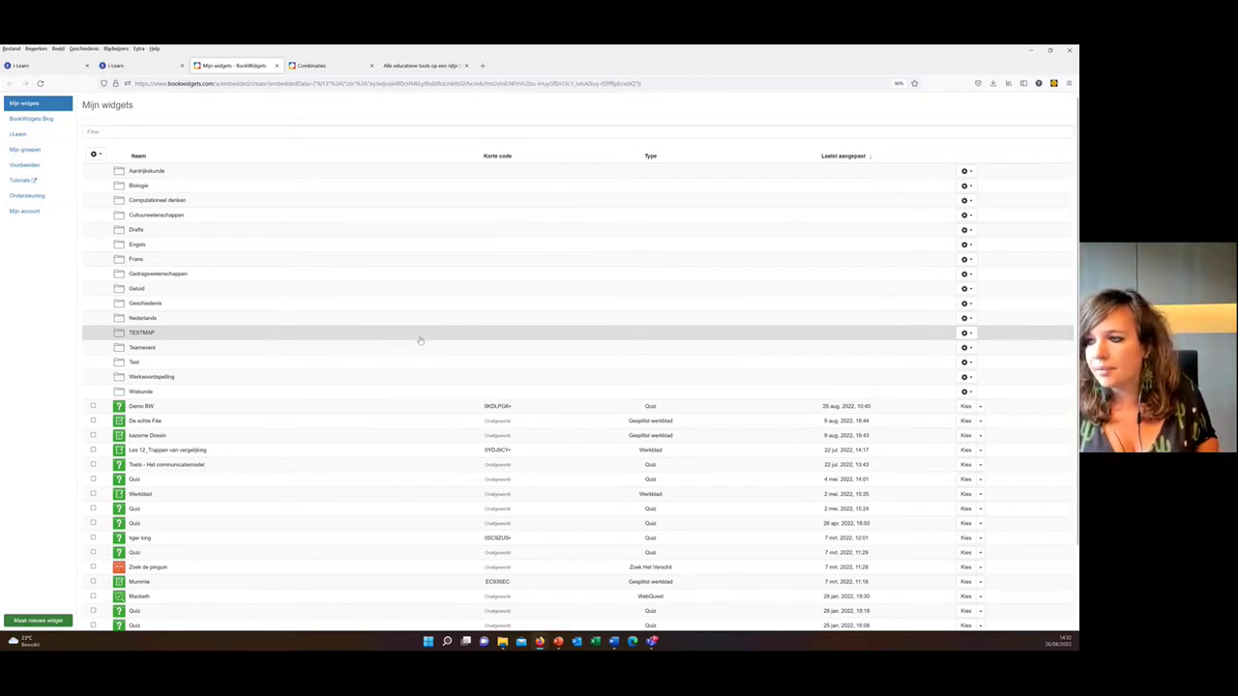
- Copy the LMS share link of Les 12_Trappen van vergelijking and return to the i-Learn tab
left_click(966, 451)
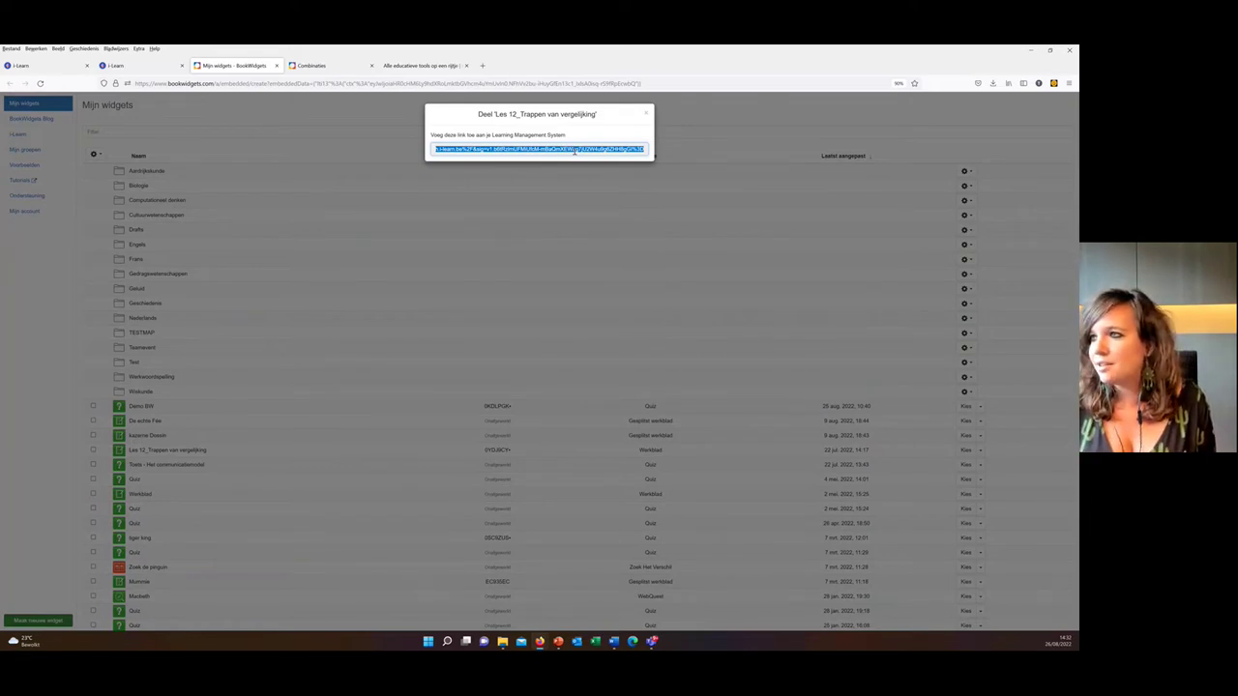
right_click(574, 152)
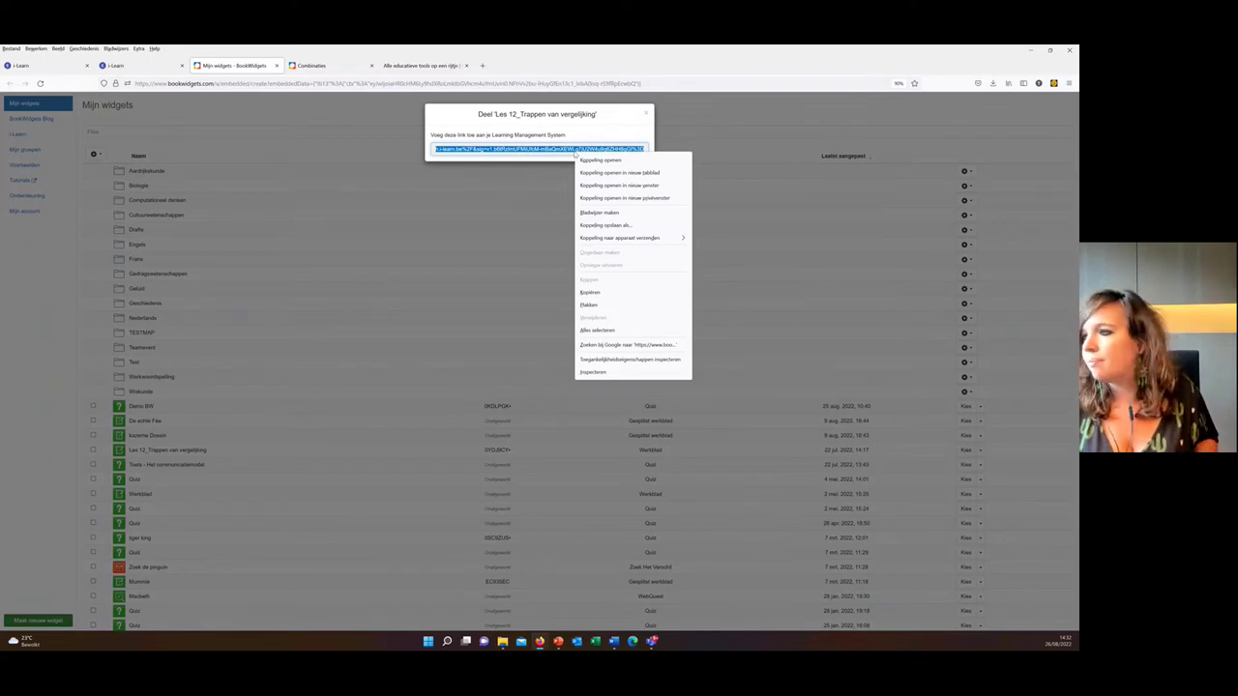
left_click(629, 296)
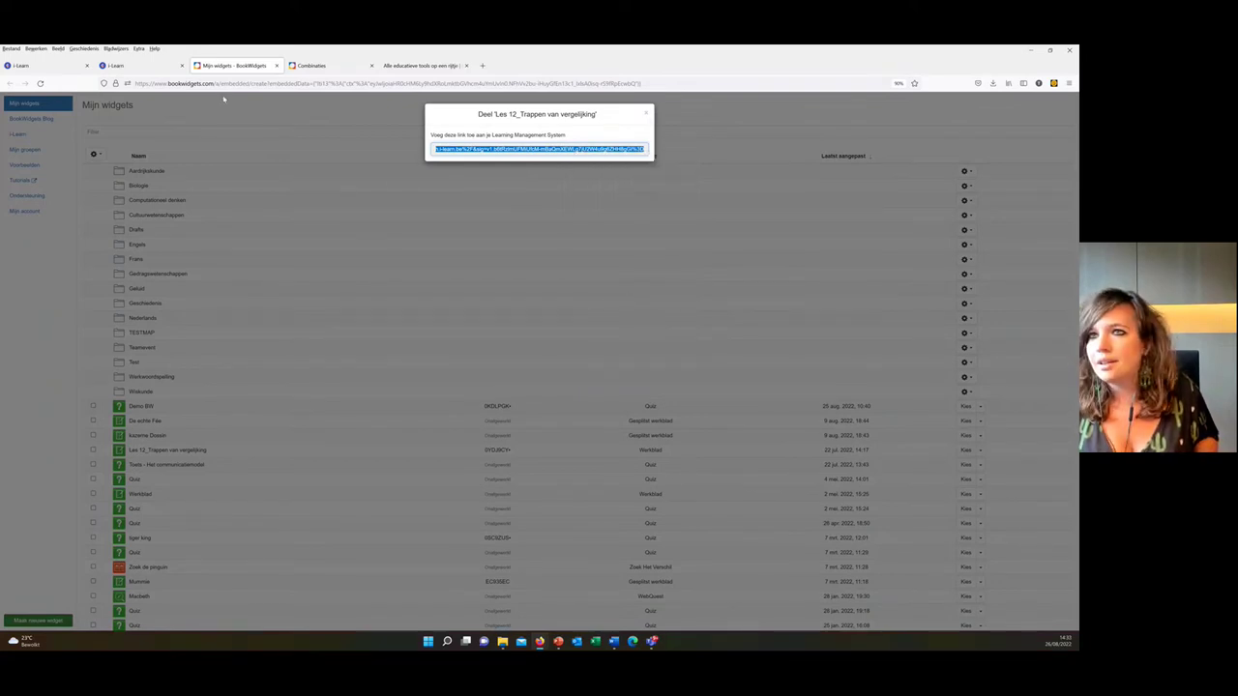
left_click(46, 72)
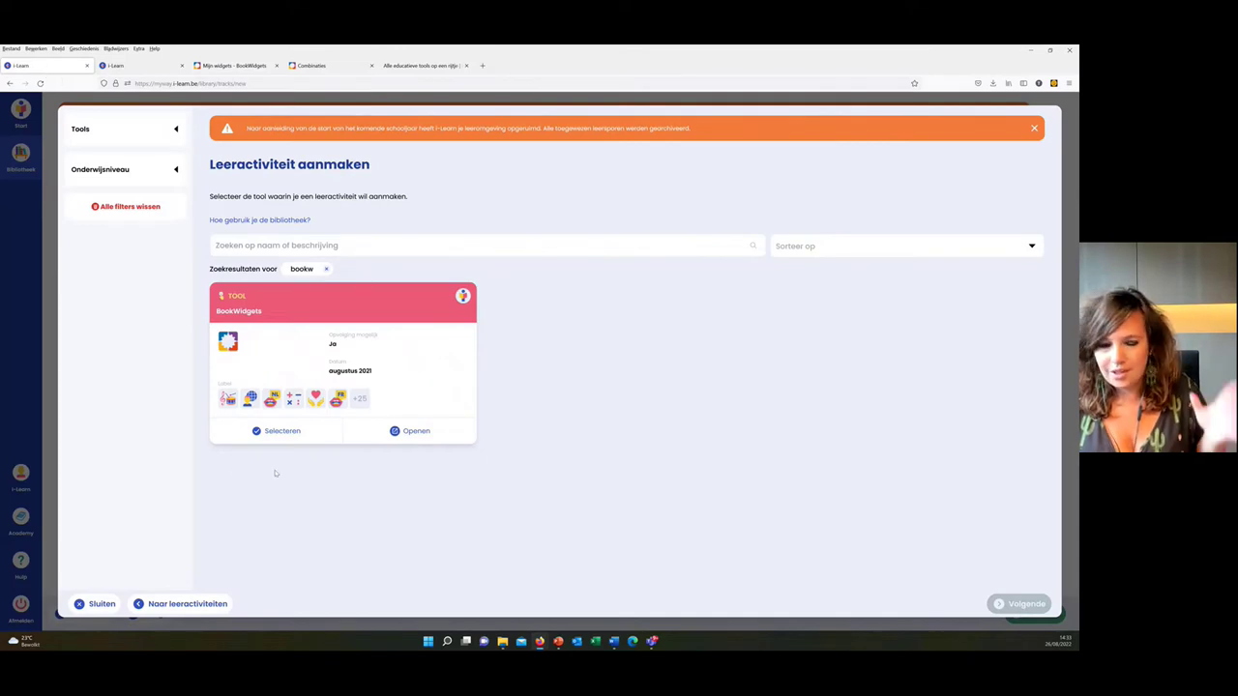
- Select the BookWidgets card as the activity's tool and continue to the attributes form
left_click(279, 435)
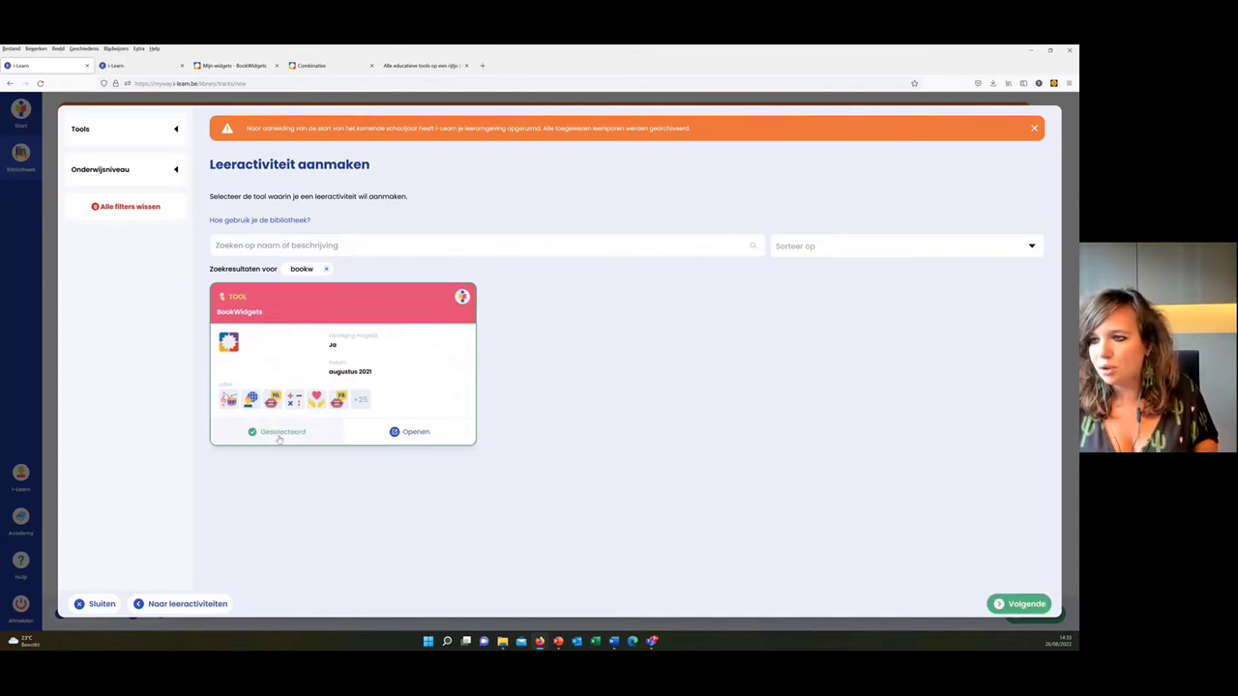
left_click(1027, 604)
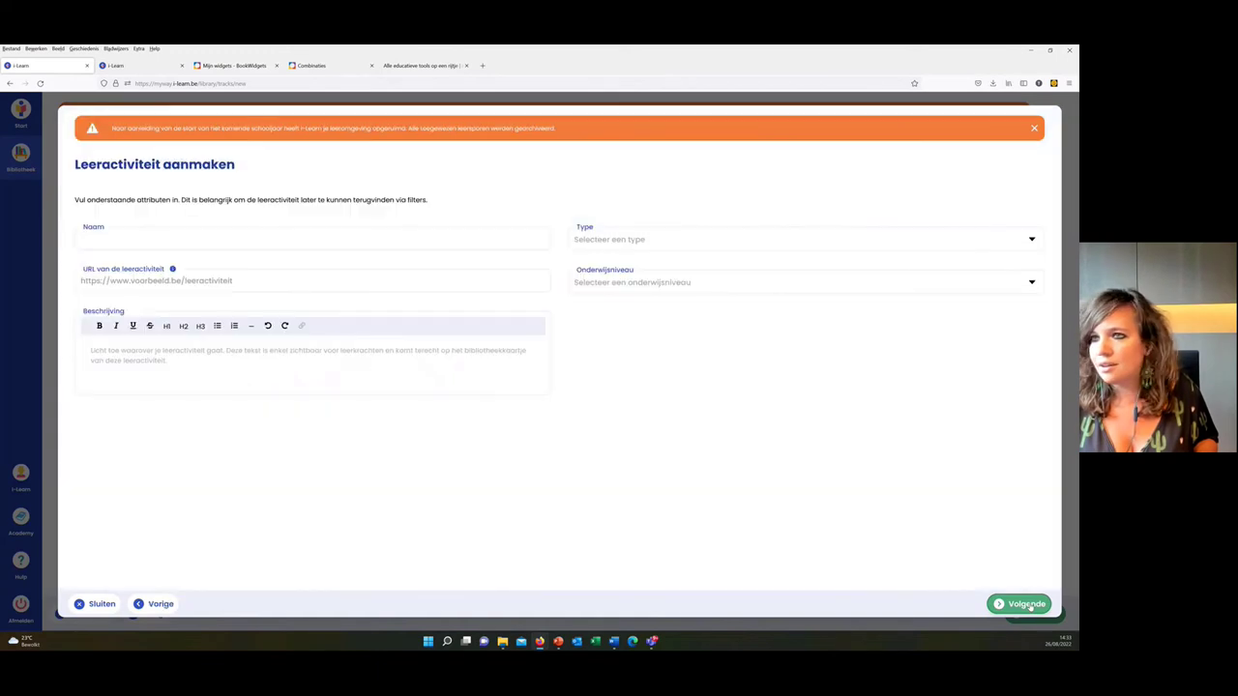
- Paste the copied BookWidgets share link into the activity's URL field
left_click(215, 238)
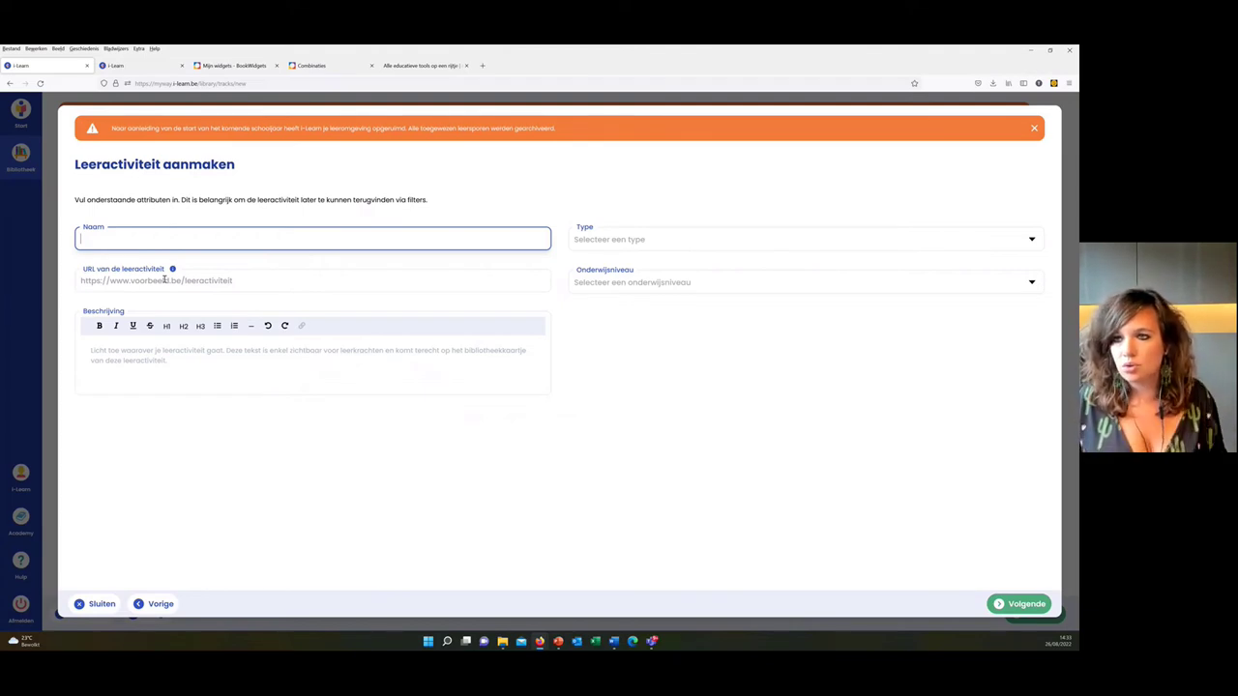
left_click(164, 280)
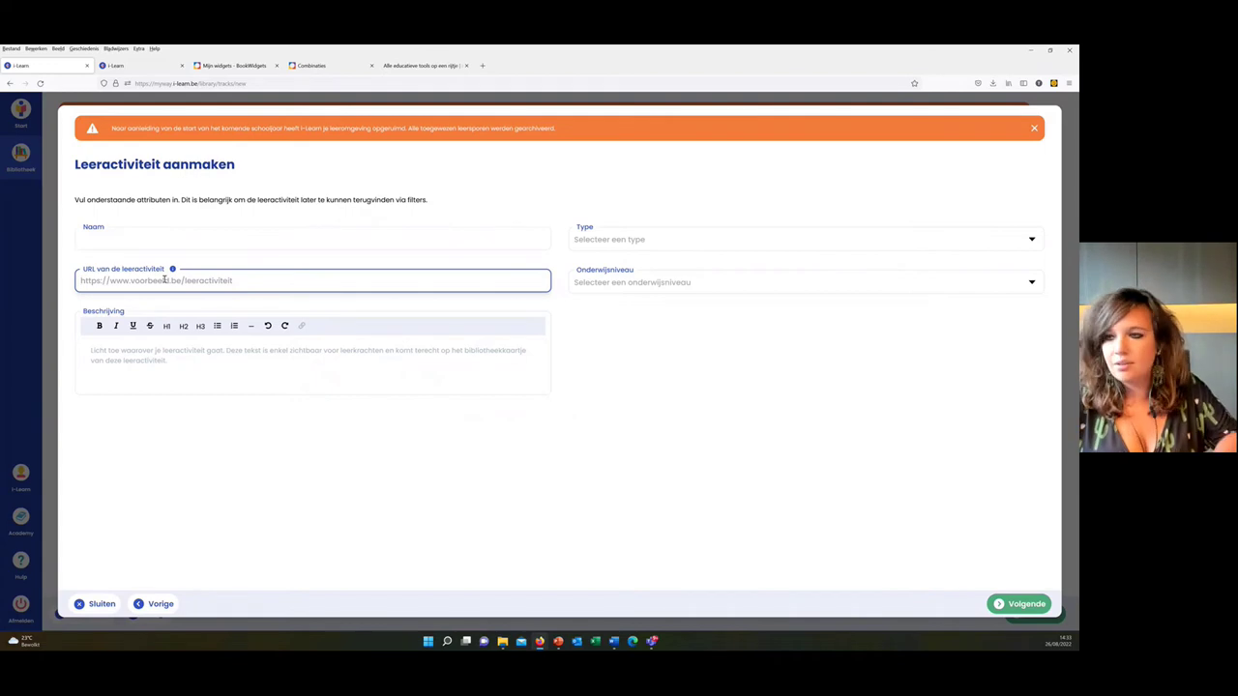
key("super+v")
left_click(149, 357)
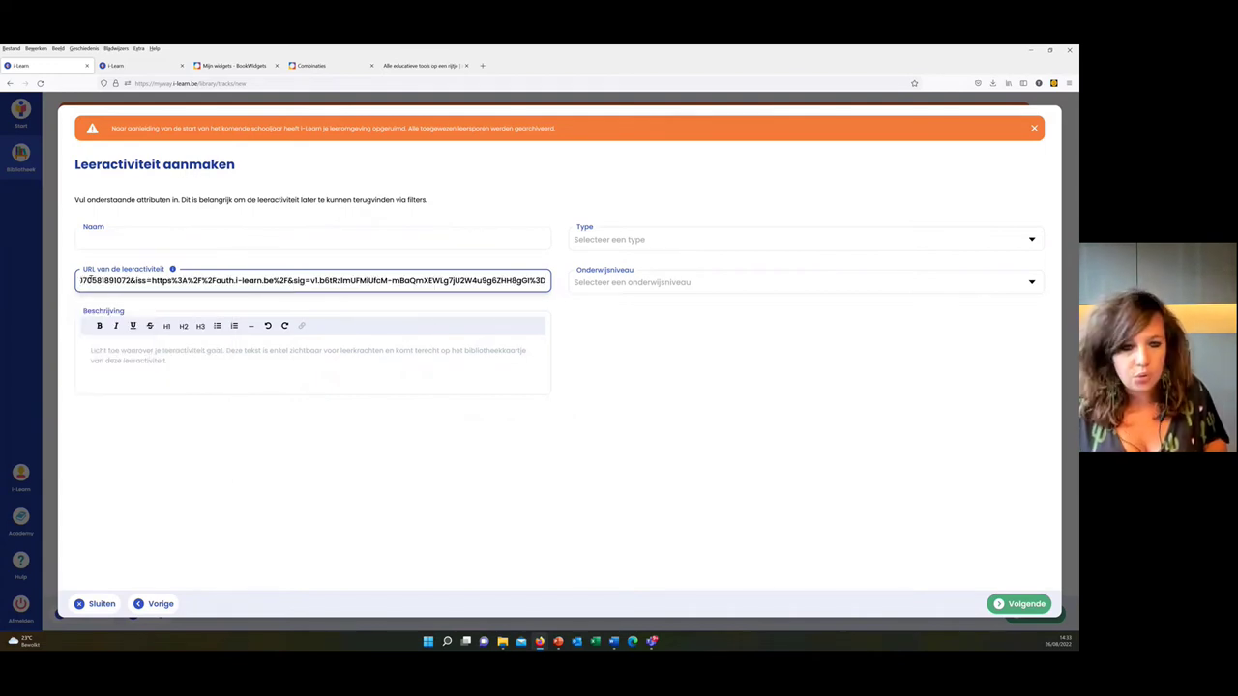
left_click(322, 66)
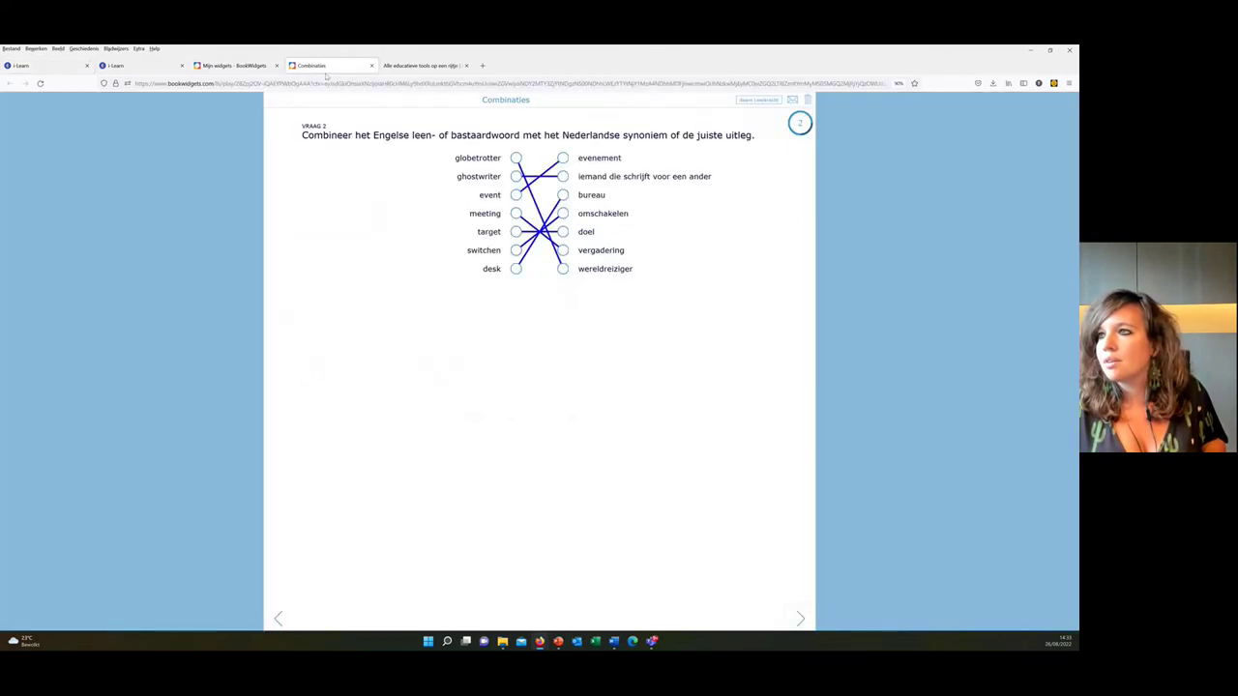
left_click(232, 65)
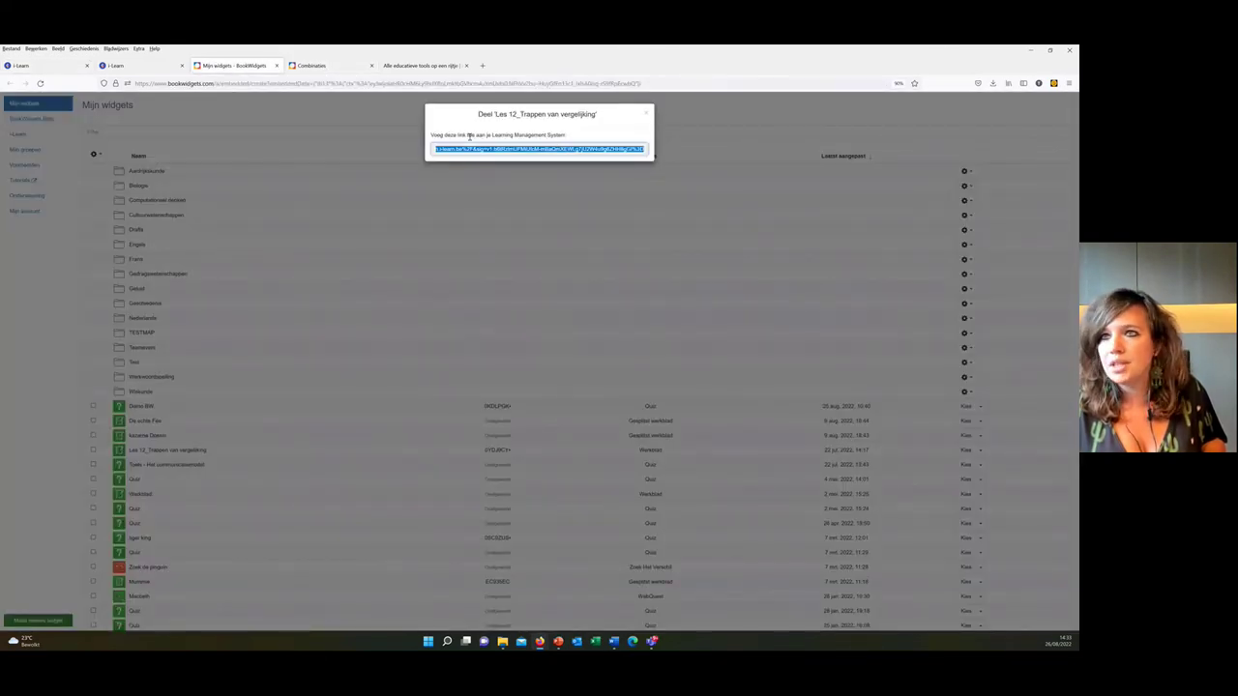
left_click(42, 67)
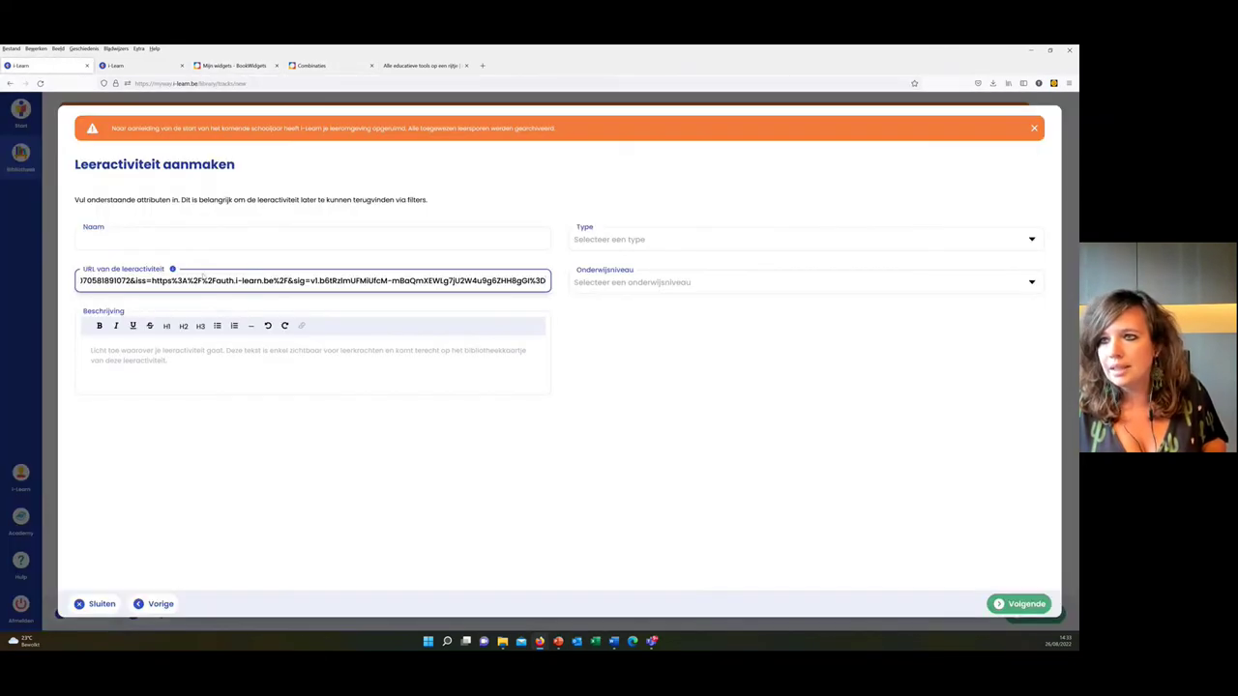
- Enter 'demo bw' as both the activity name and its description
left_click(163, 242)
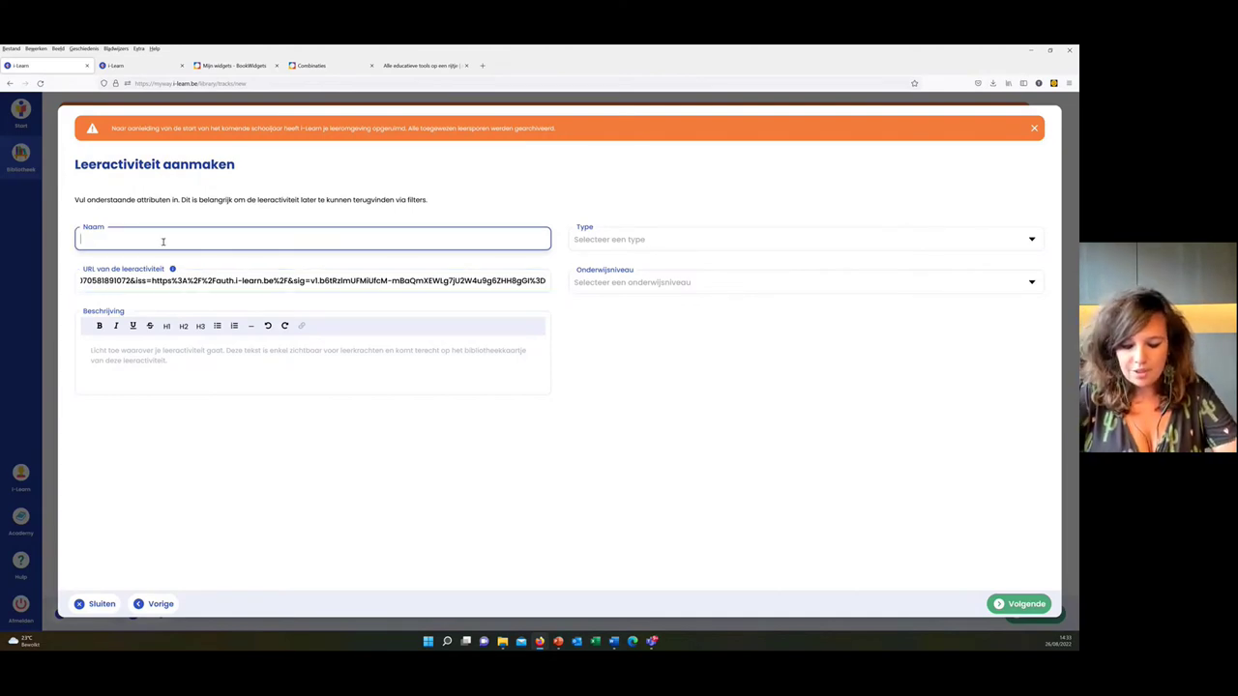
type("demo bw")
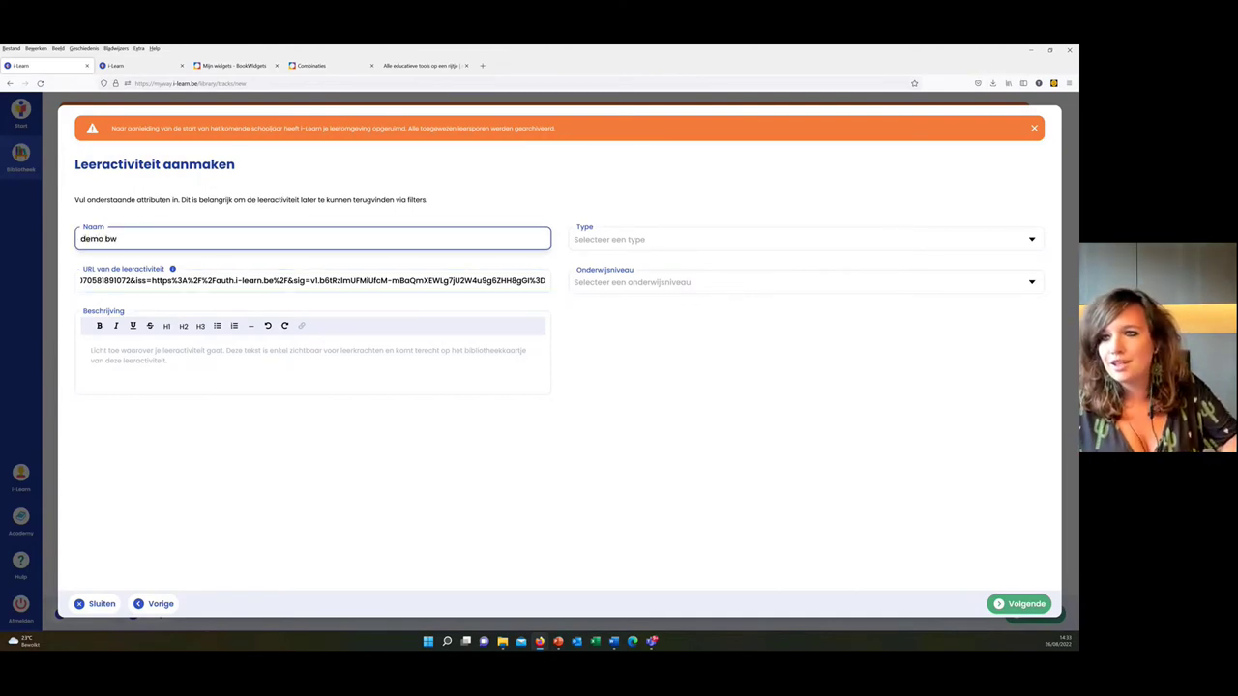
left_click_drag(133, 240, 17, 243)
key("ctrl+c")
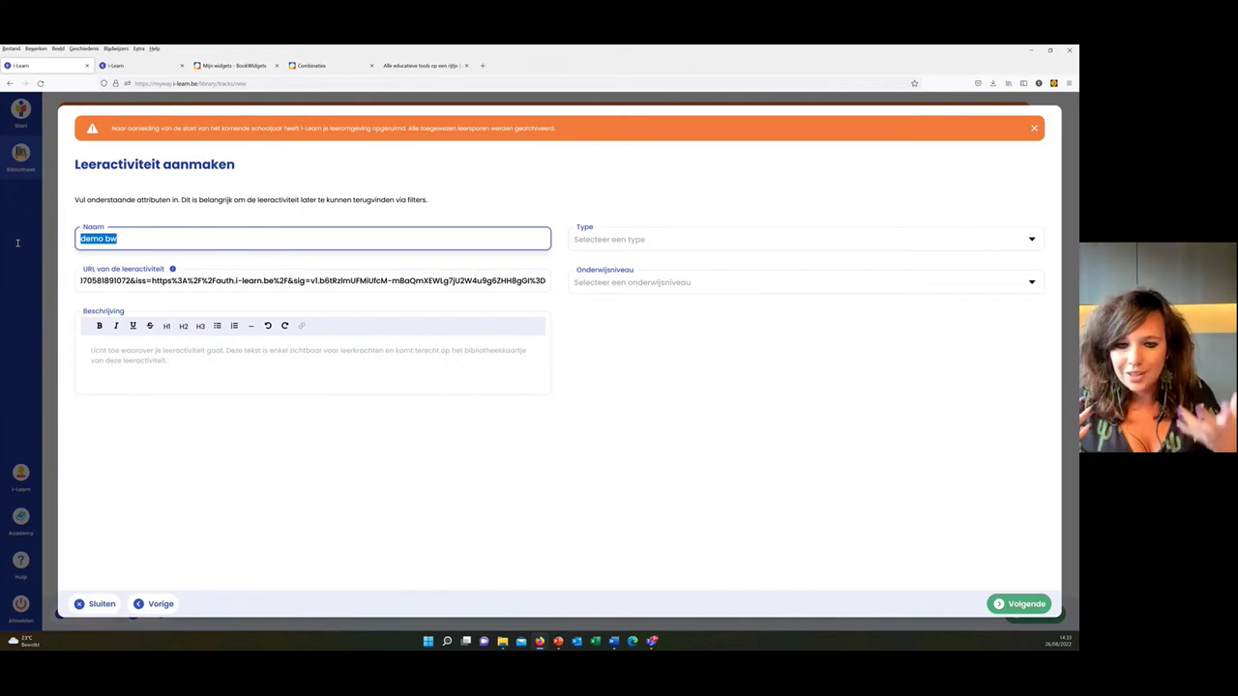
left_click(127, 369)
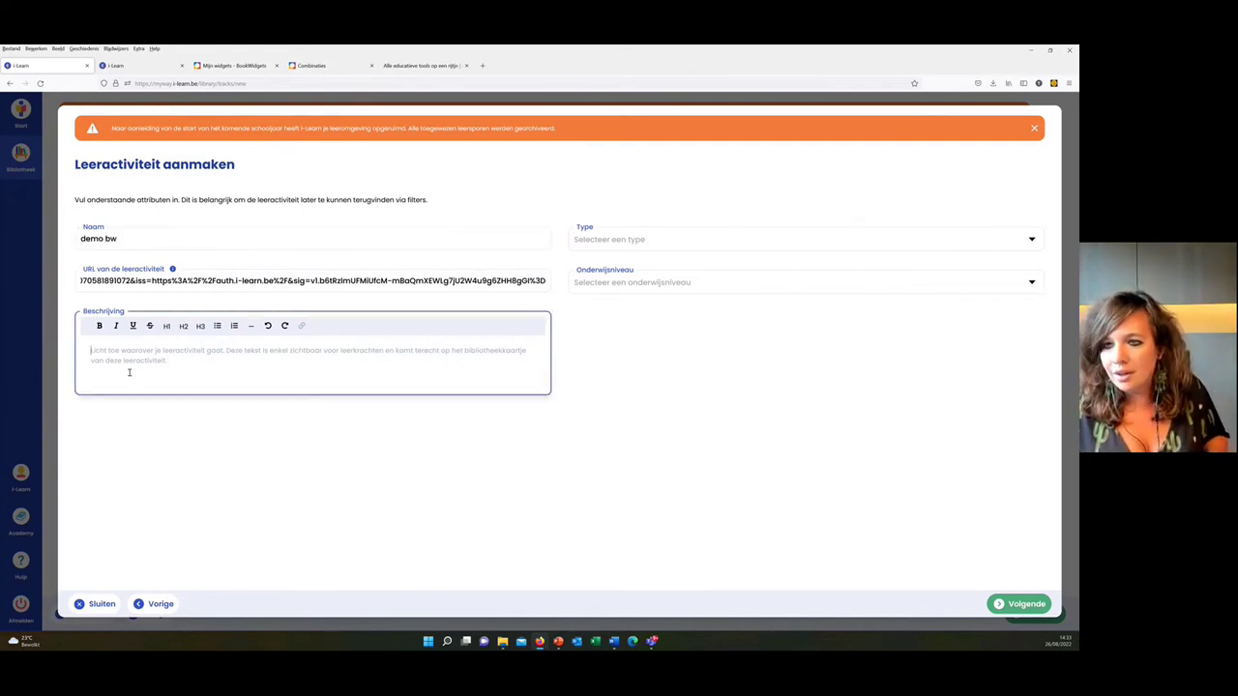
key("ctrl+v")
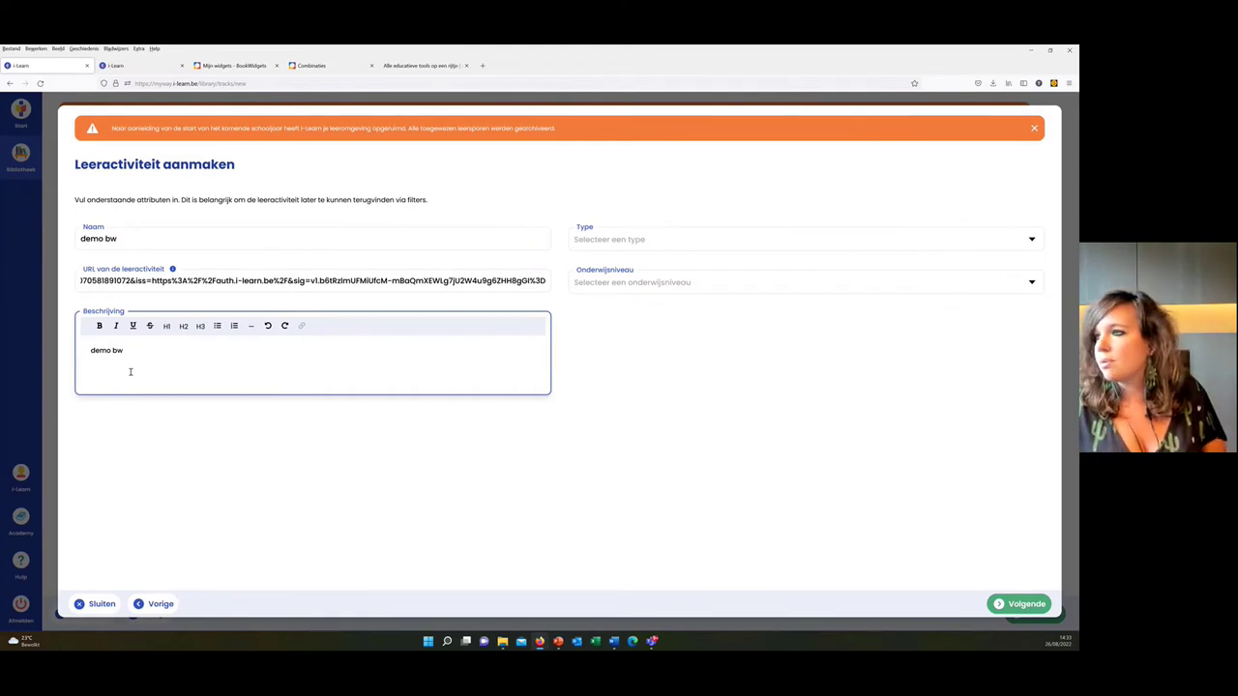
- Set type to Interactieve oefening and education level to Secundair onderwijs, then continue
left_click(633, 240)
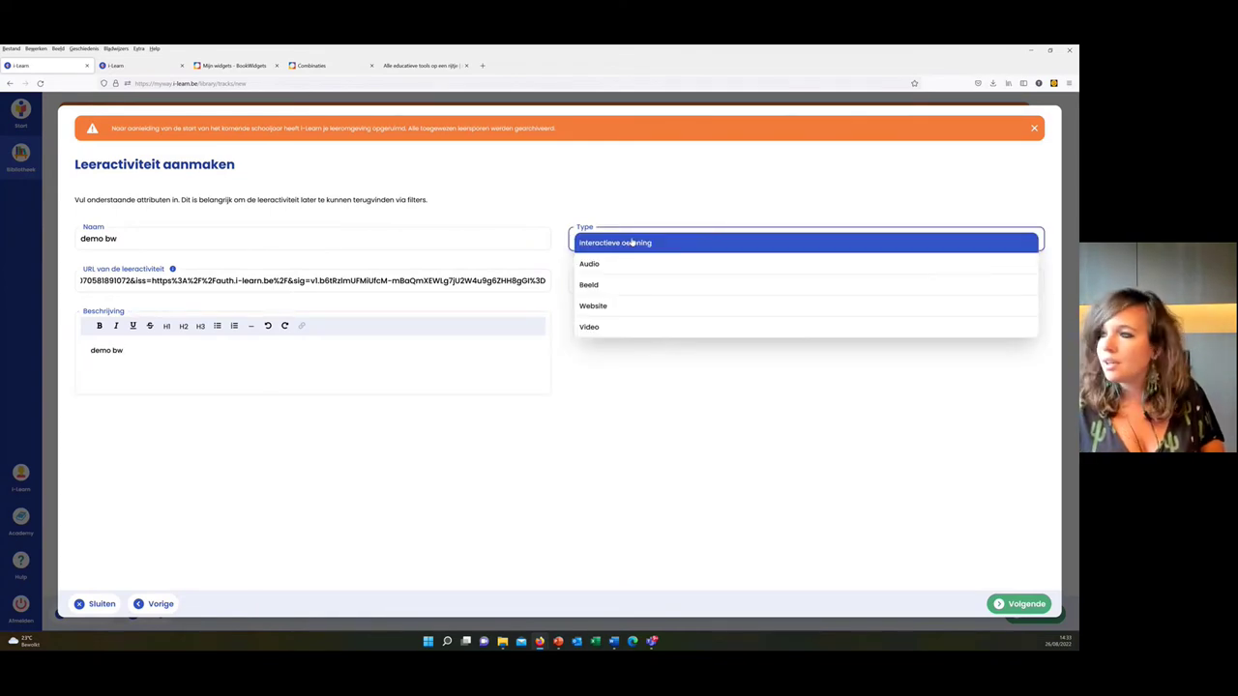
left_click(679, 244)
left_click(665, 287)
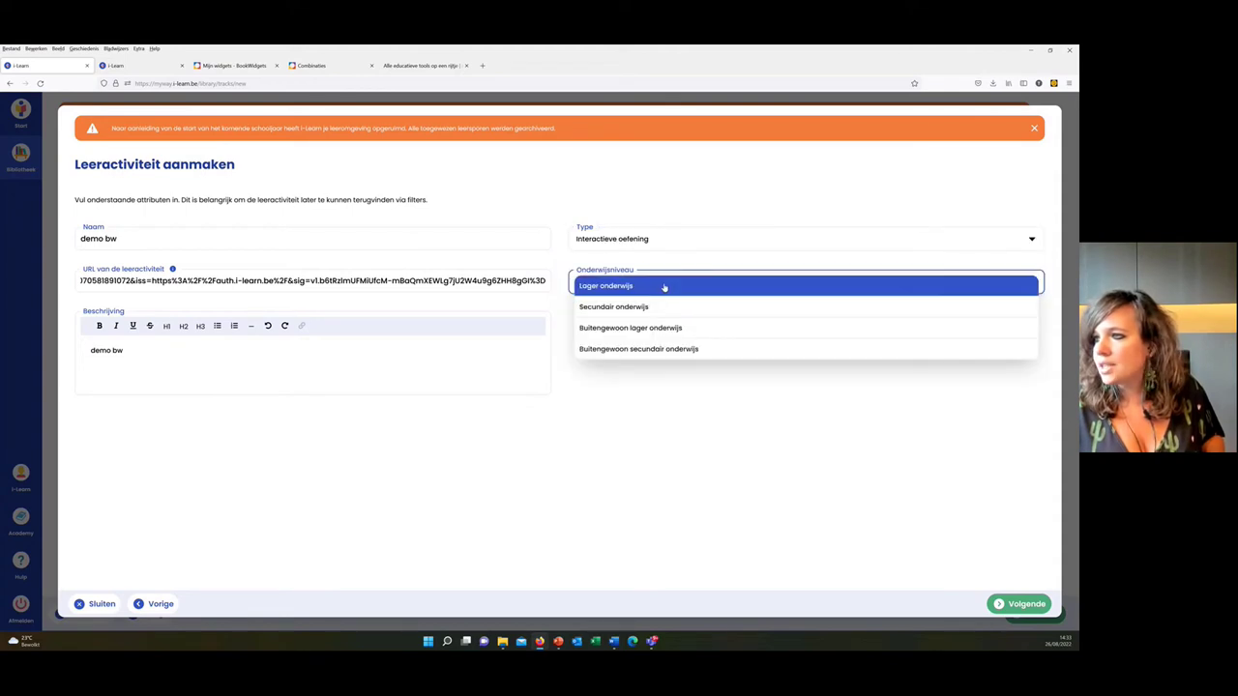
left_click(659, 308)
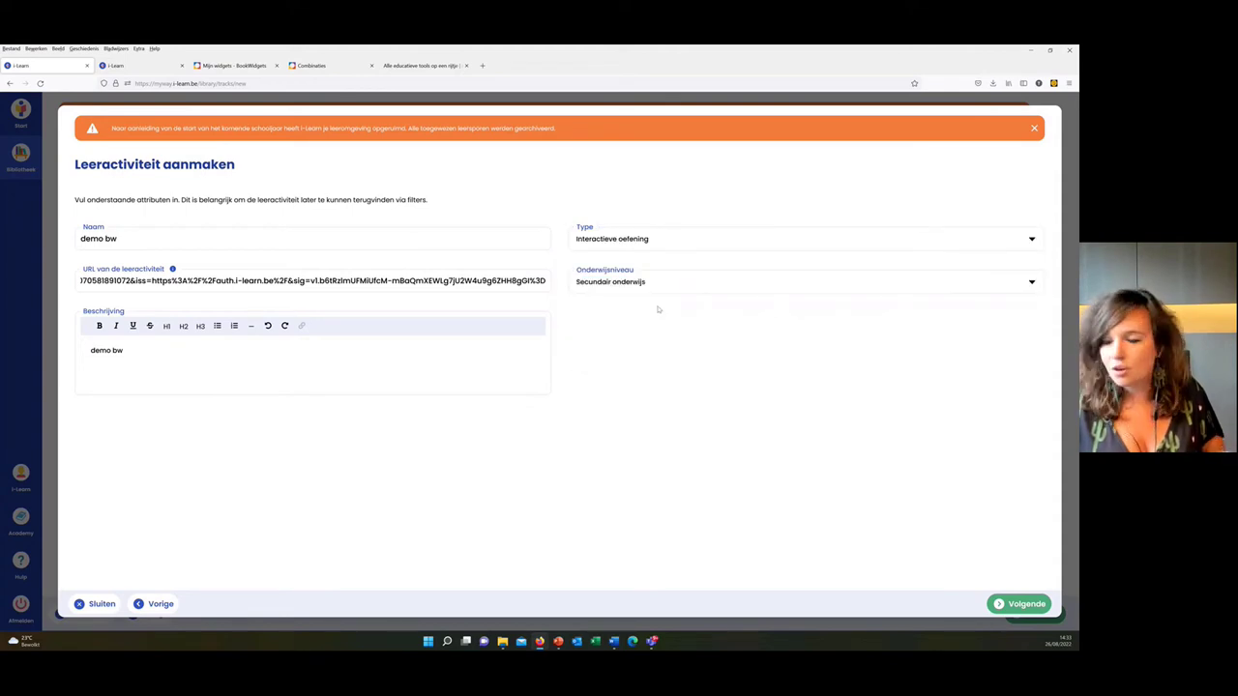
left_click(1041, 604)
- Tag the activity with grade 1ste graad and subject Nederlands, then save it
left_click(308, 253)
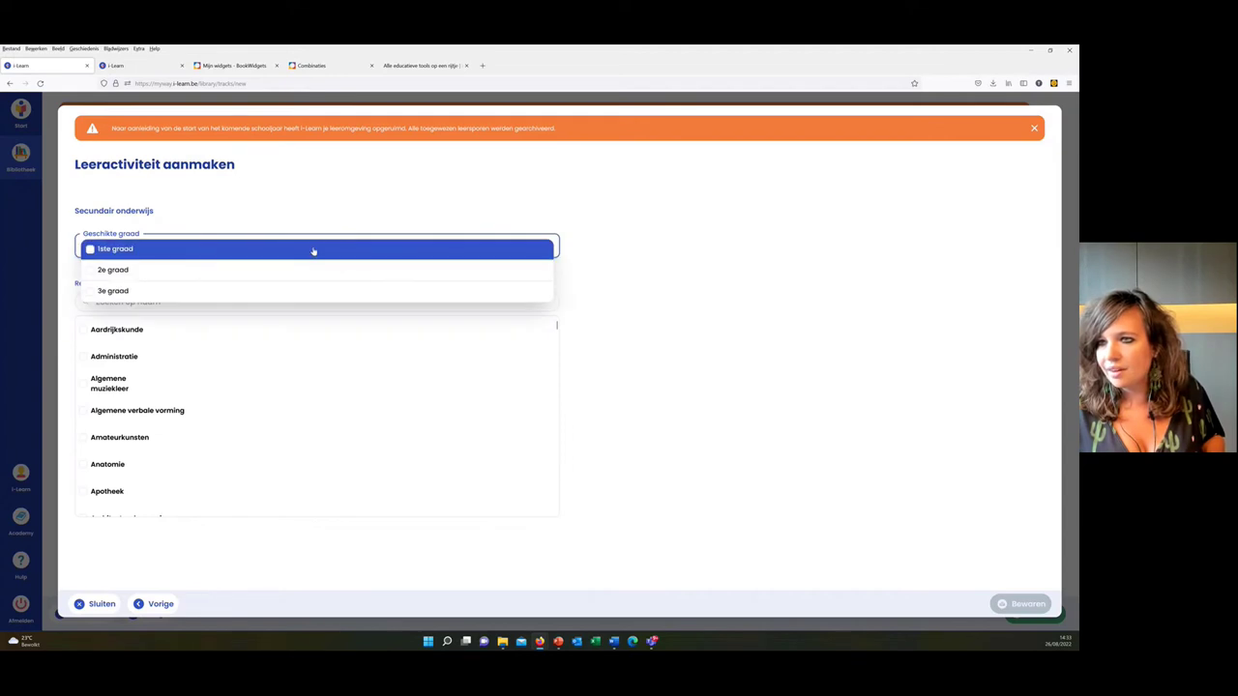
left_click(307, 250)
left_click(370, 302)
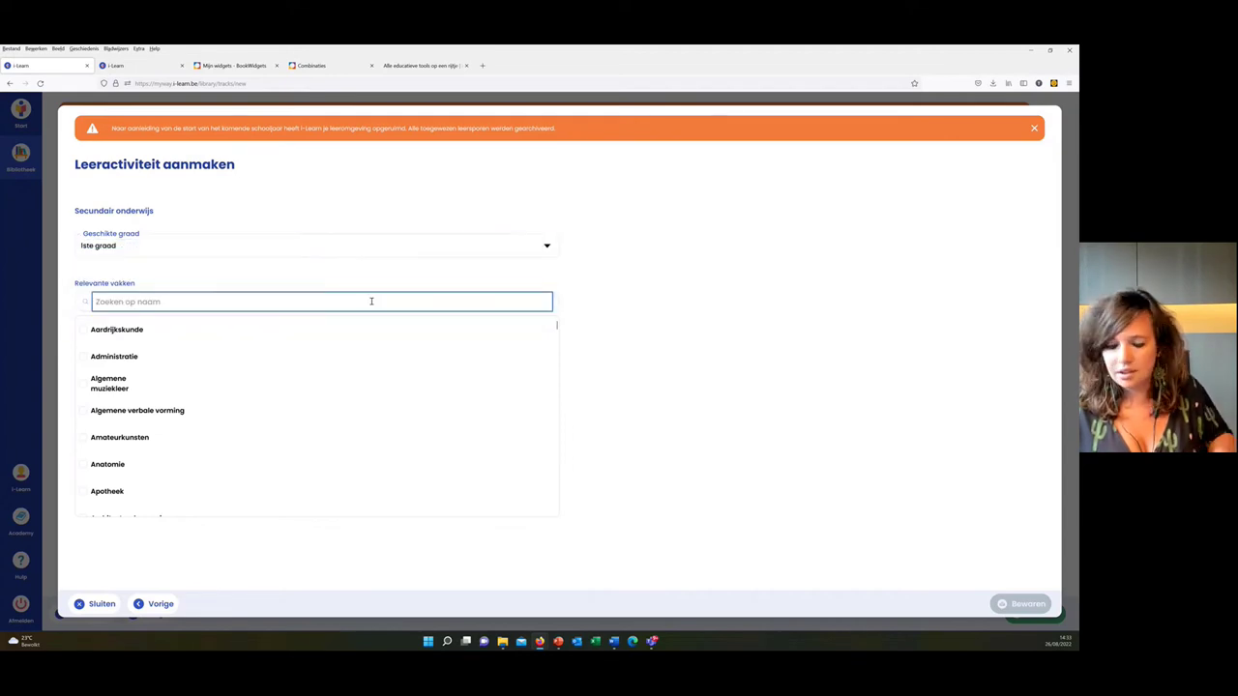
type("neder")
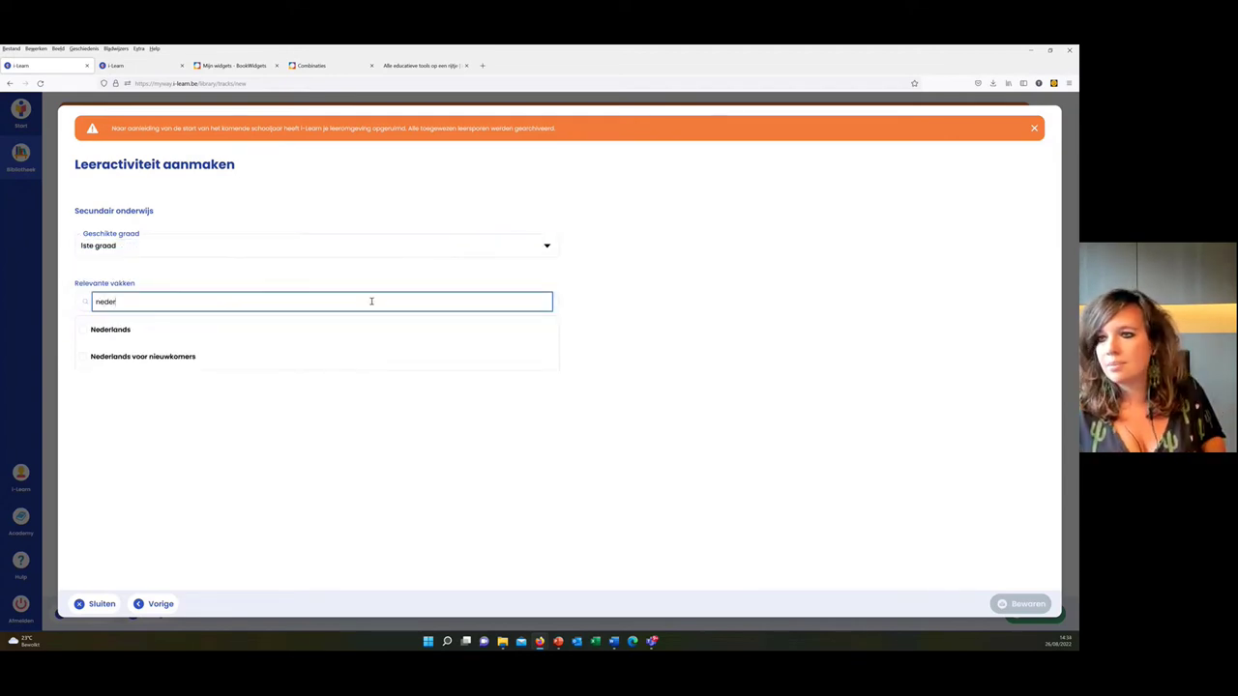
left_click(340, 327)
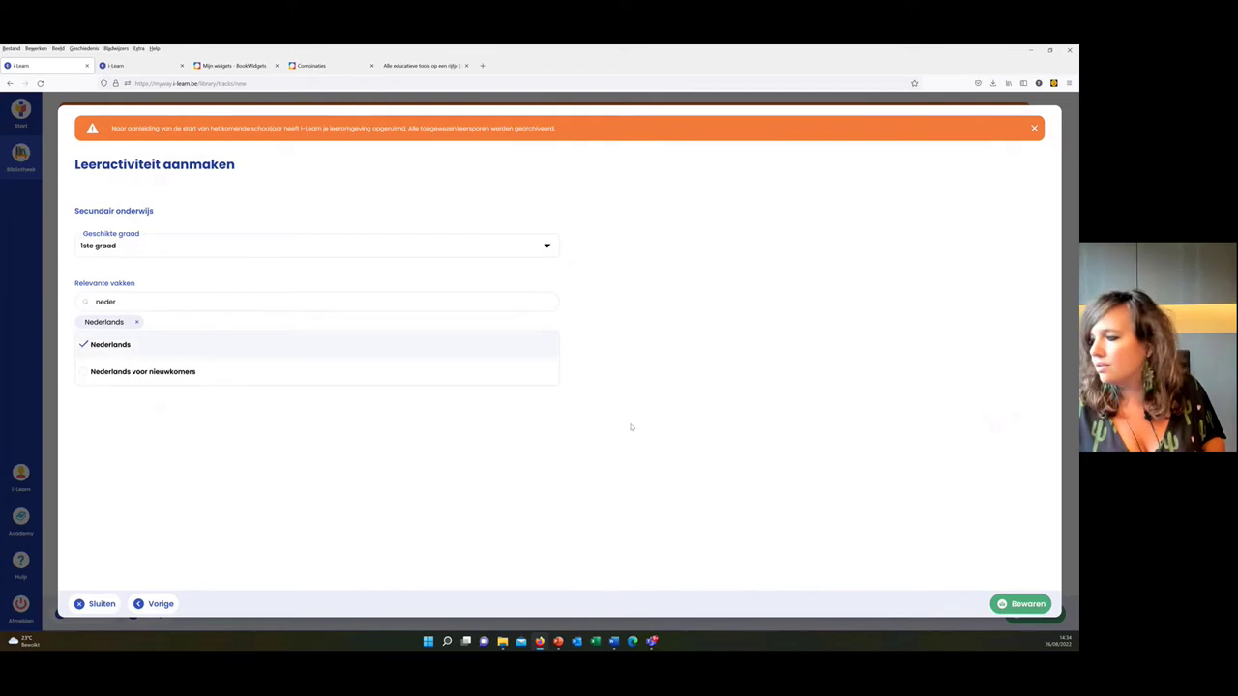
left_click(1021, 605)
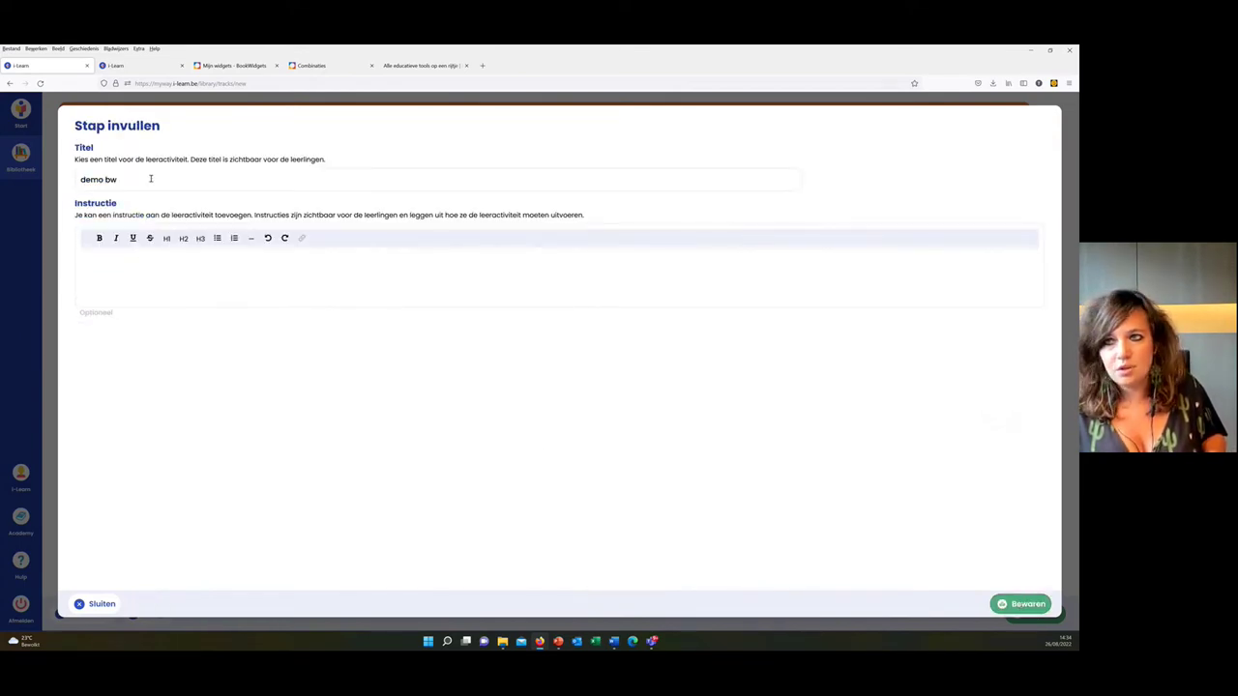
- Copy the title 'demo bw' into the Instructie box and save the step to the track
left_click(150, 179)
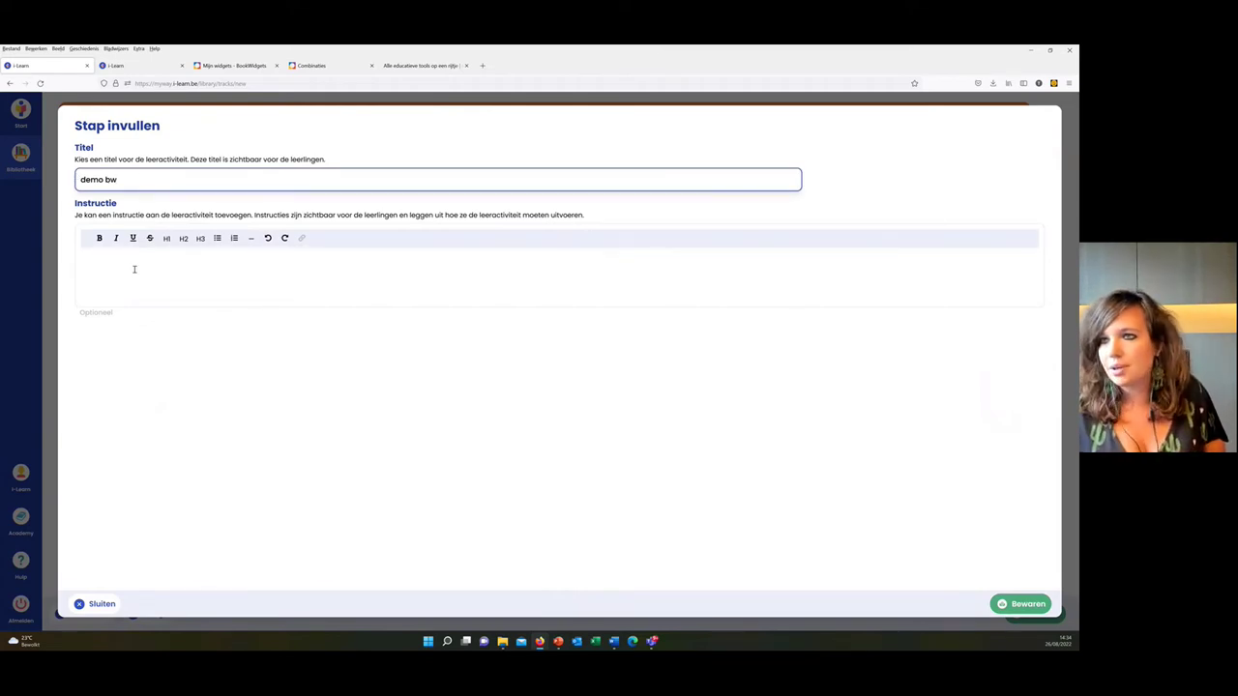
left_click(134, 266)
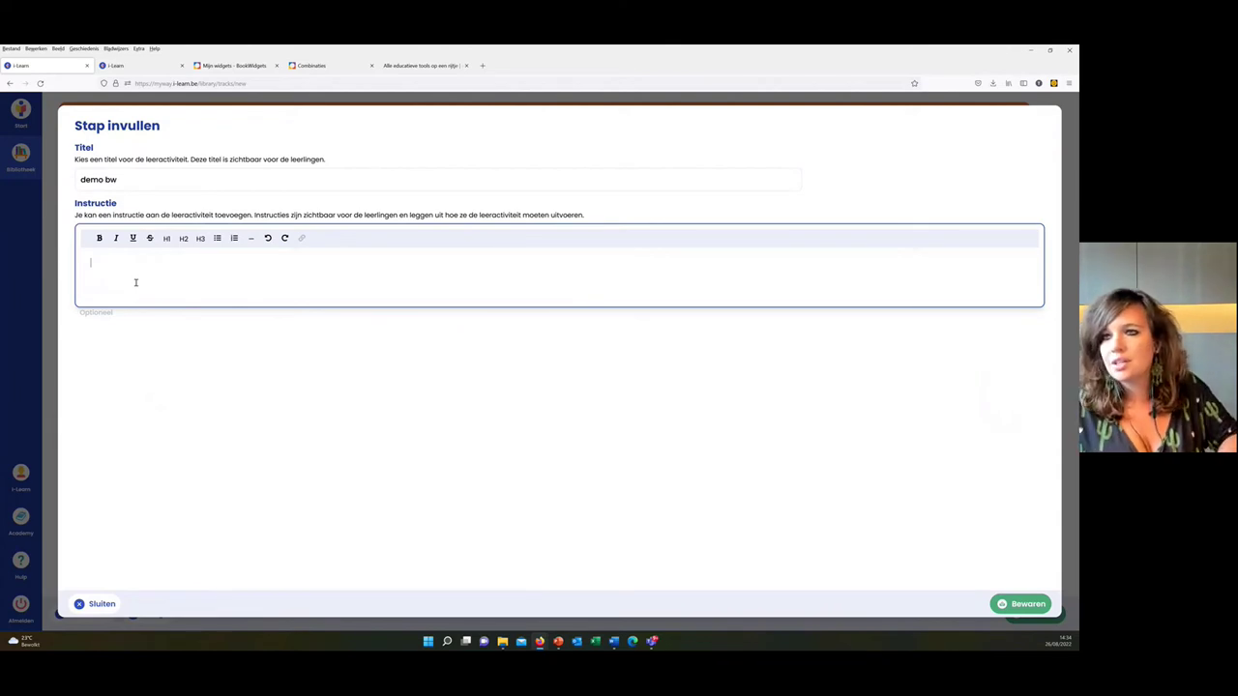
left_click_drag(122, 178, 63, 185)
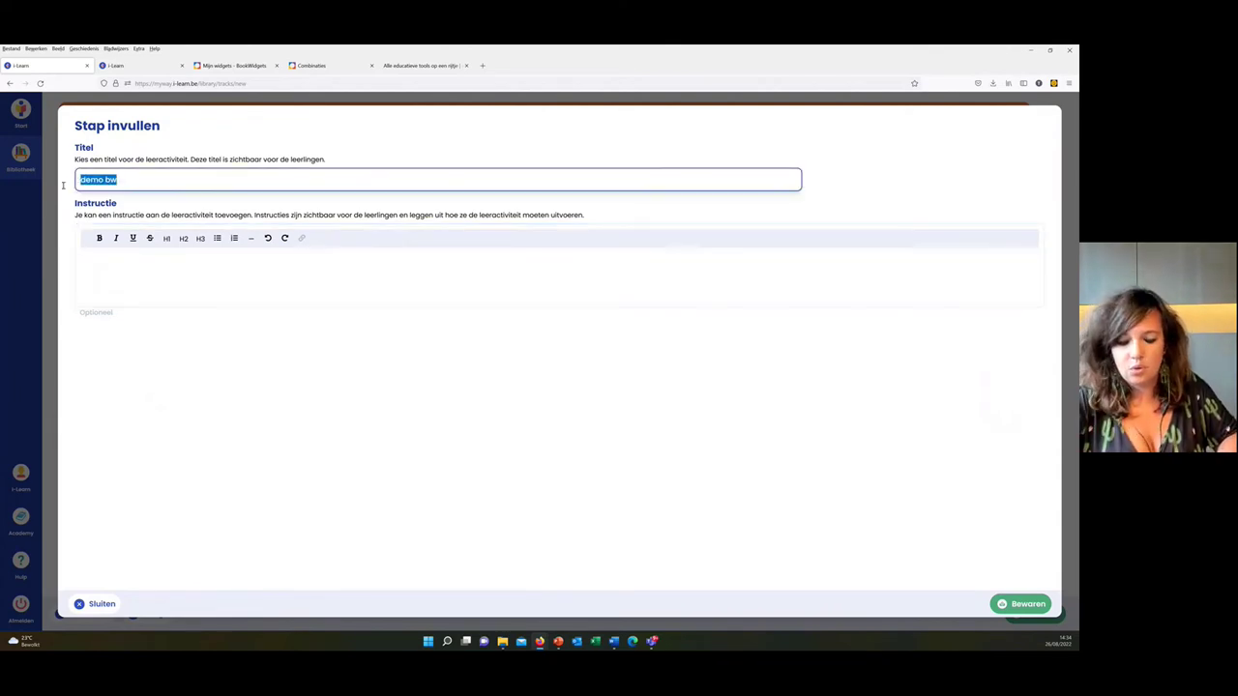
key("ctrl+c")
left_click(158, 263)
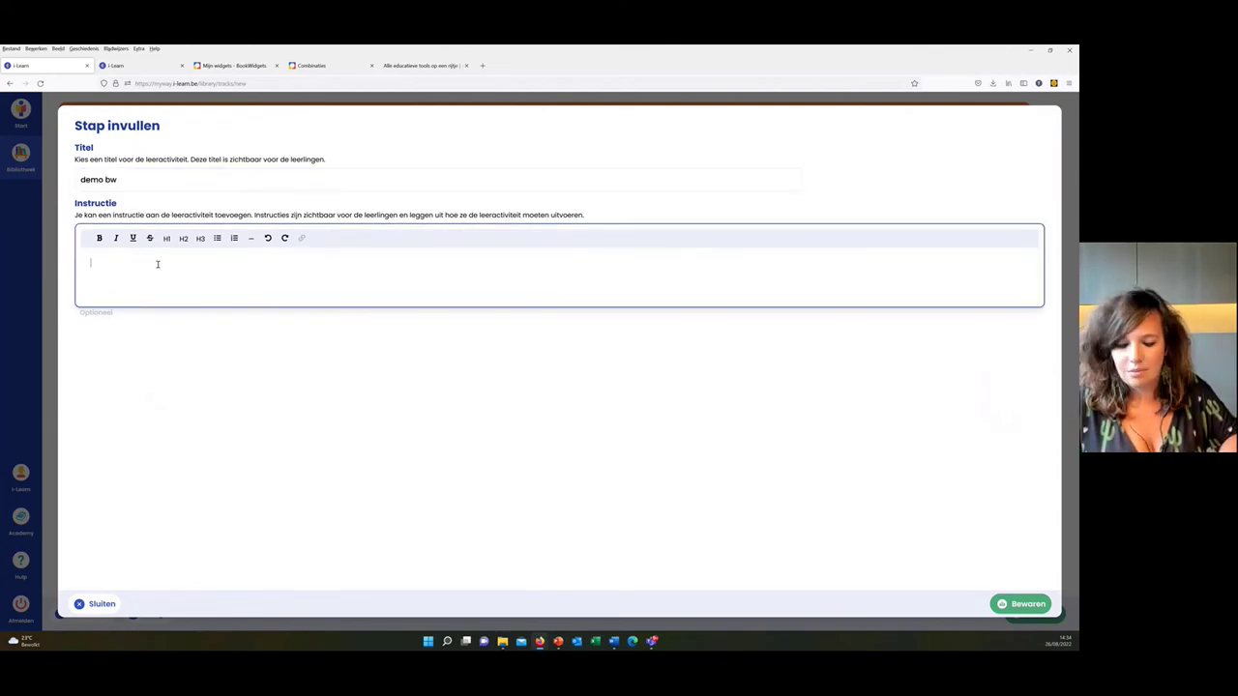
key("ctrl+v")
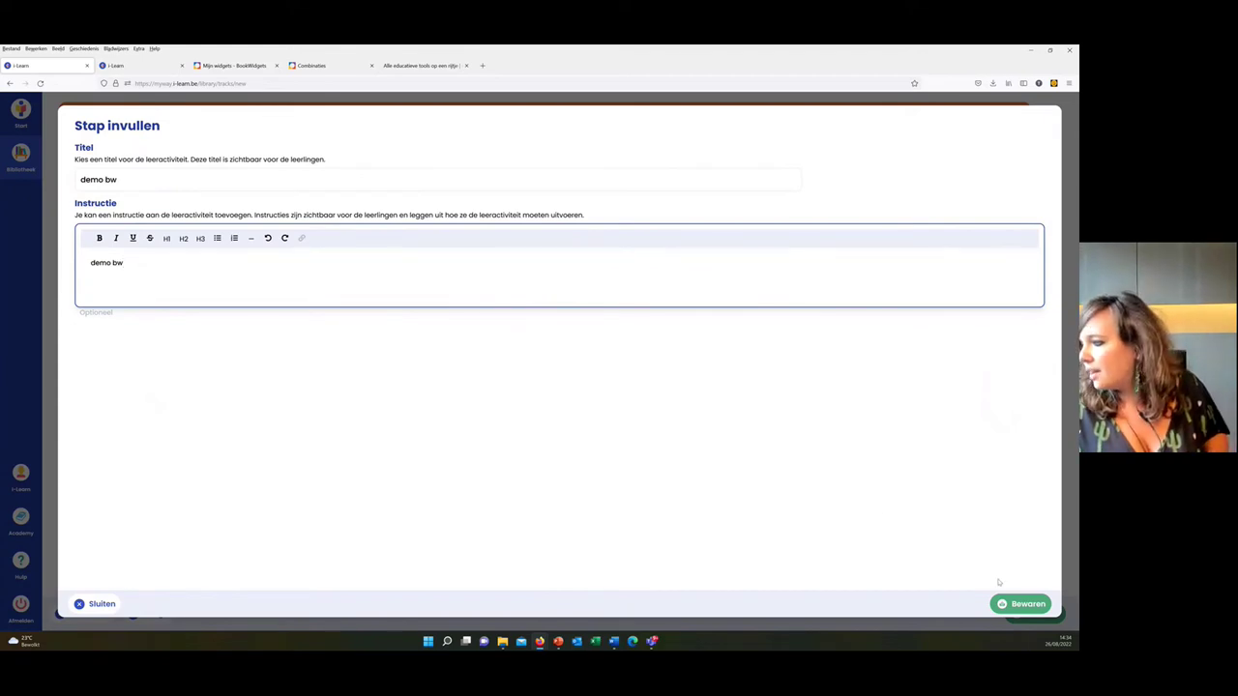
left_click(1030, 605)
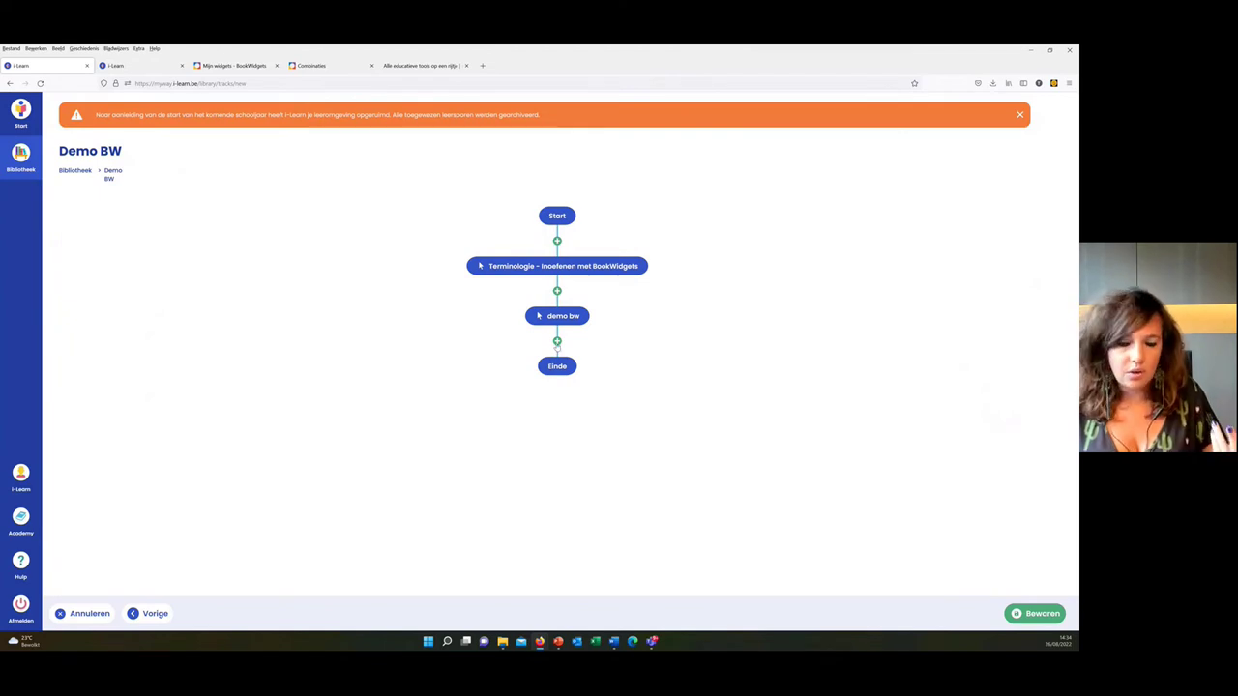
- Add an empty step between demo bw and Einde and begin a new learning activity
left_click(557, 343)
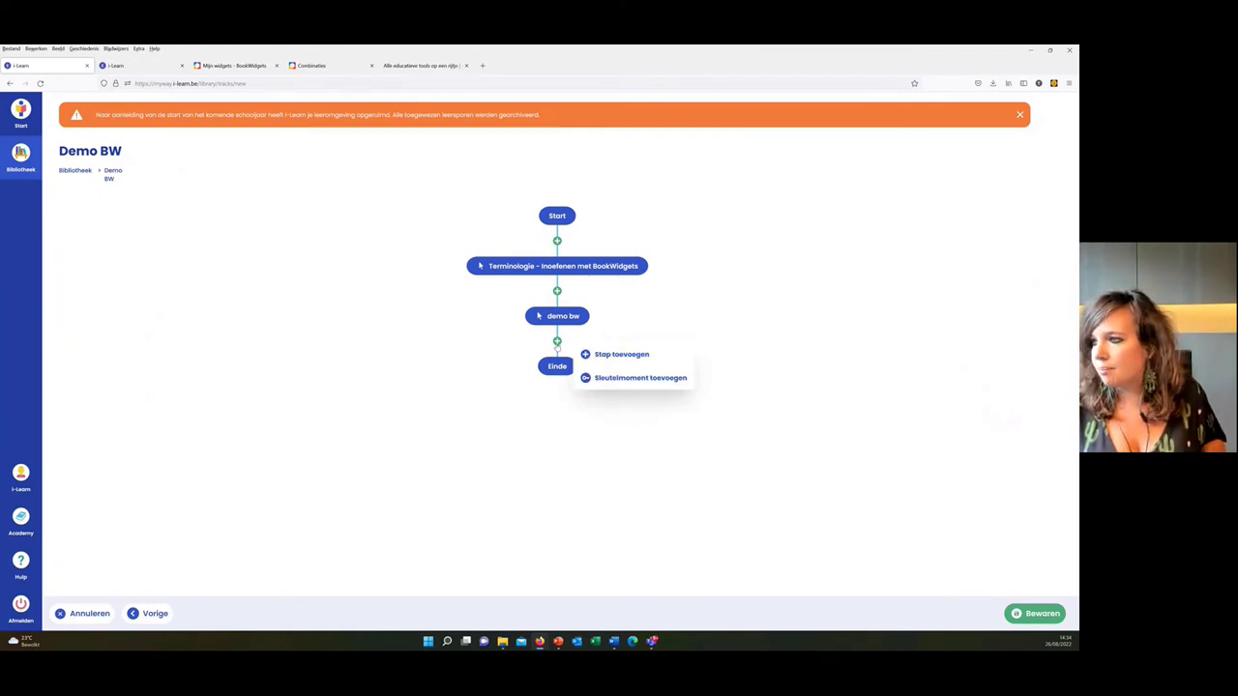
left_click(622, 354)
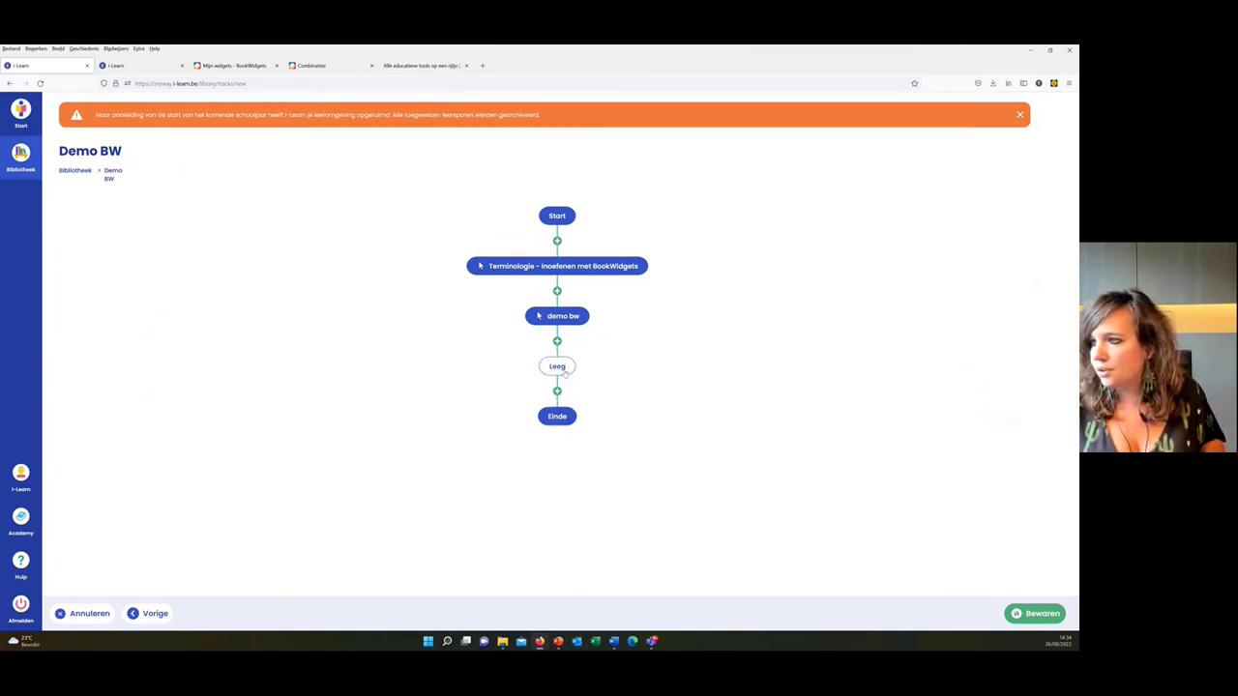
left_click(561, 370)
left_click(617, 380)
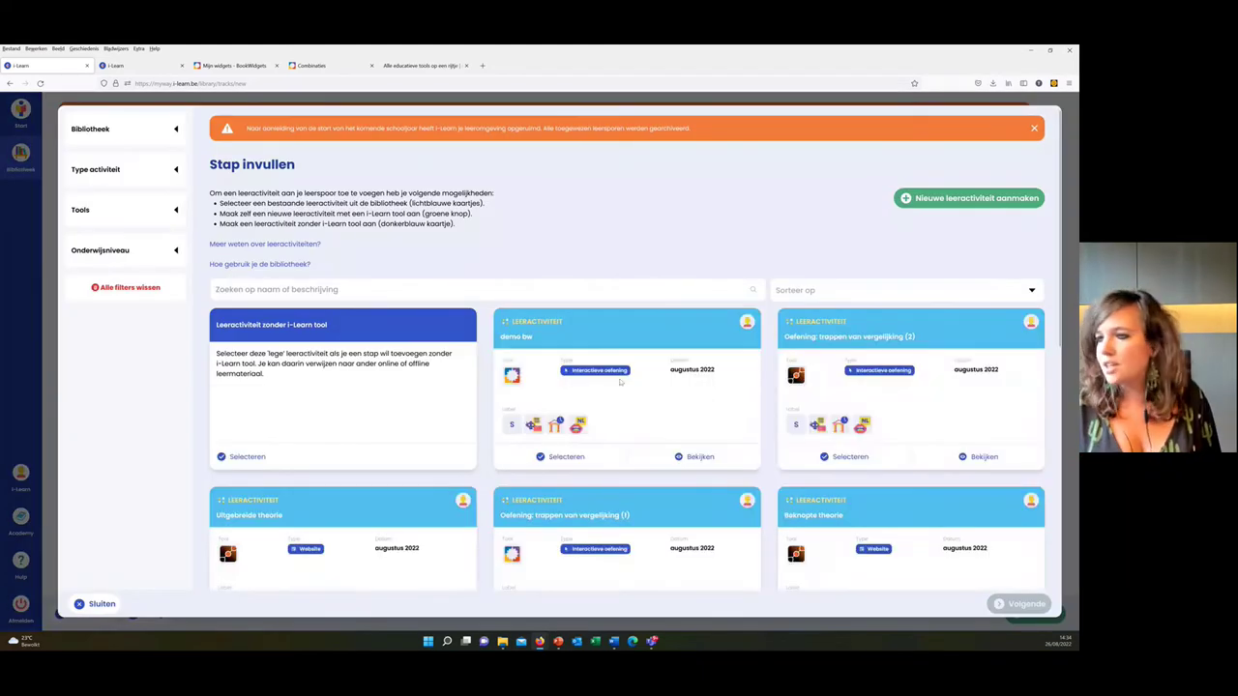
left_click(934, 199)
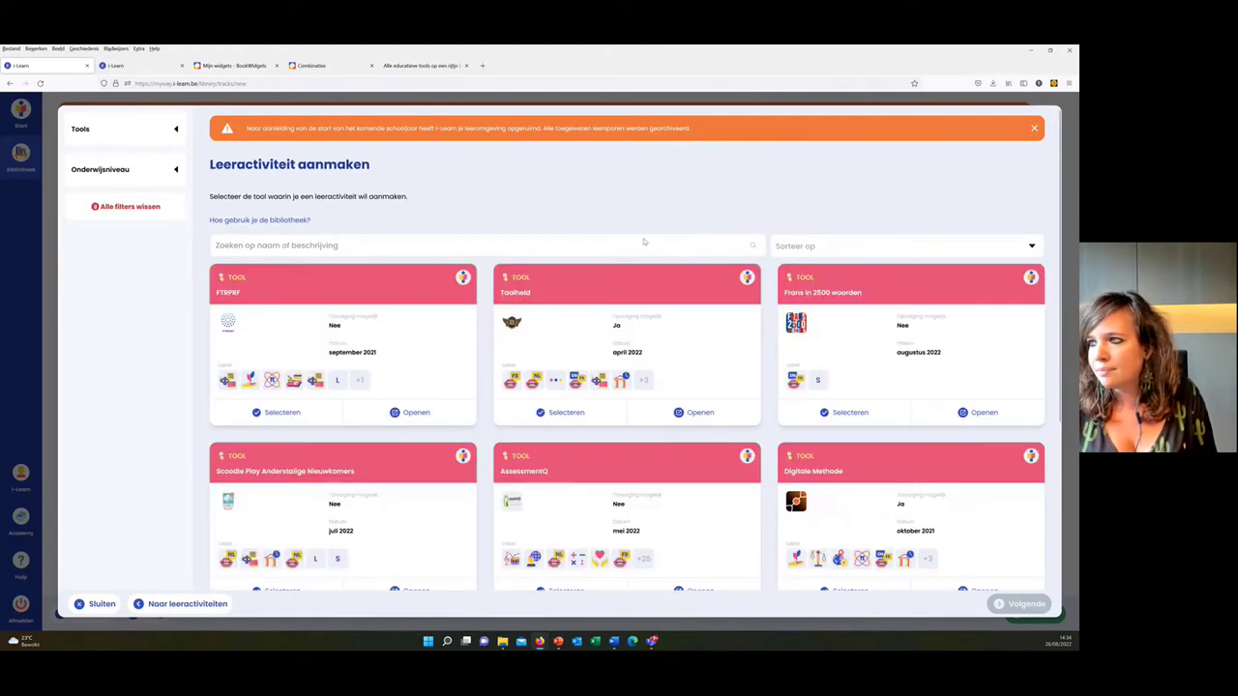
- Find BookWidgets with the 'bookw' tool search and open its tool page
left_click(633, 246)
type("bookw")
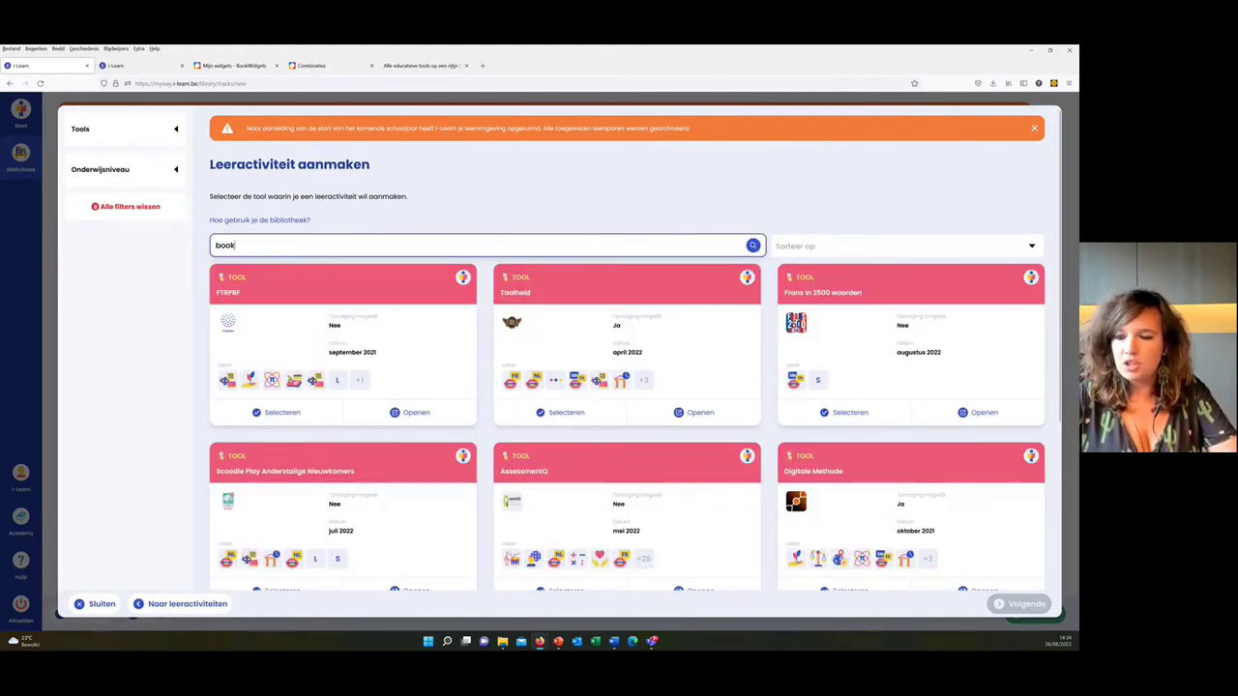
key("Return")
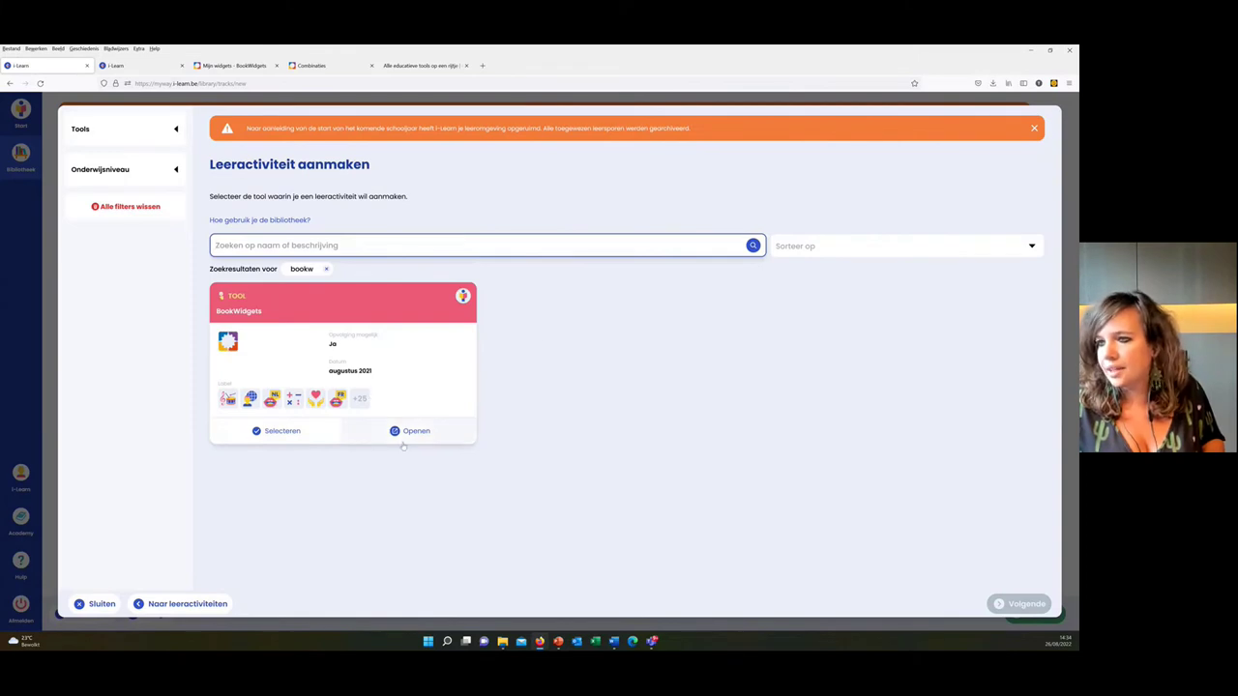
left_click(396, 432)
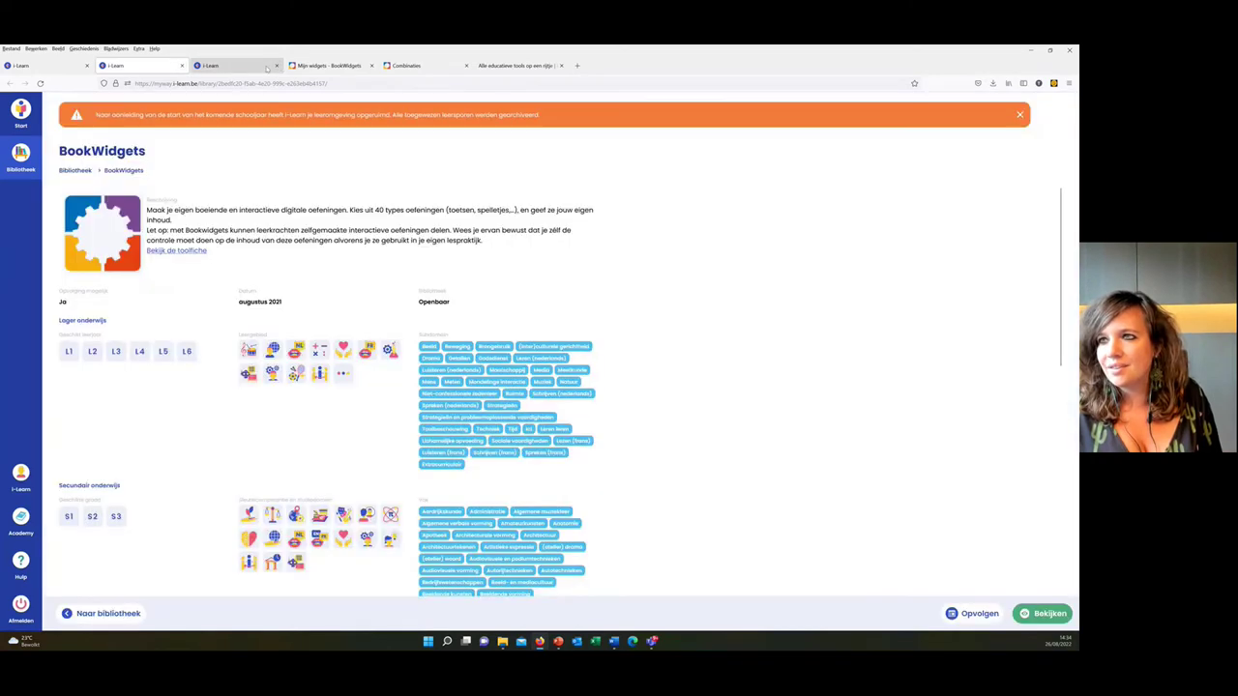
- Close the duplicate i-Learn tab and launch BookWidgets' My widgets library from the tool page
left_click(277, 65)
left_click(1050, 614)
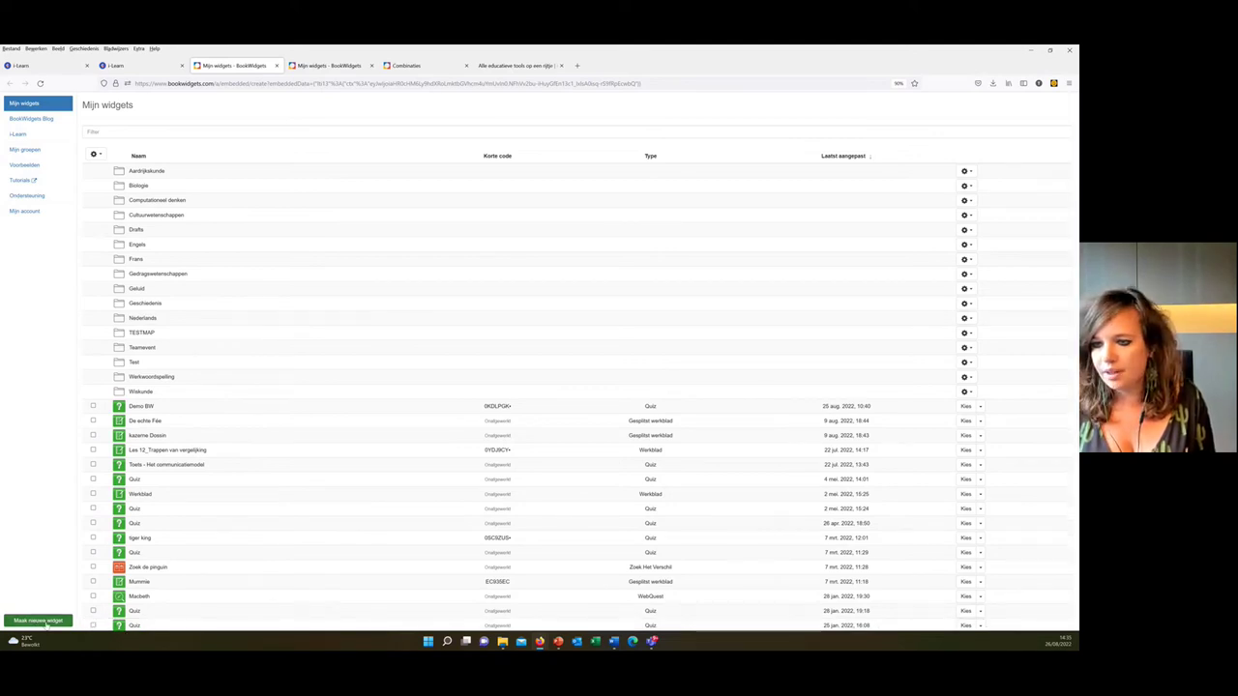
- Start a new widget in BookWidgets and choose the Quiz type
left_click(39, 621)
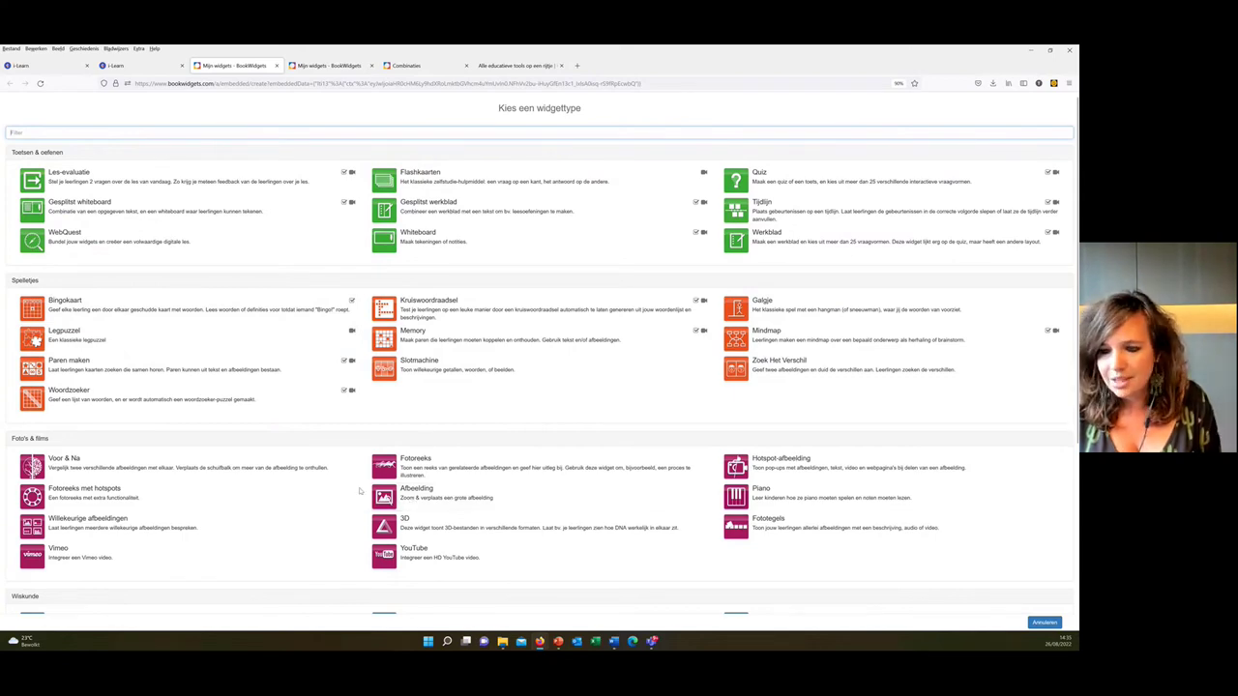
scroll(359, 492, "down", 2)
scroll(359, 492, "up", 2)
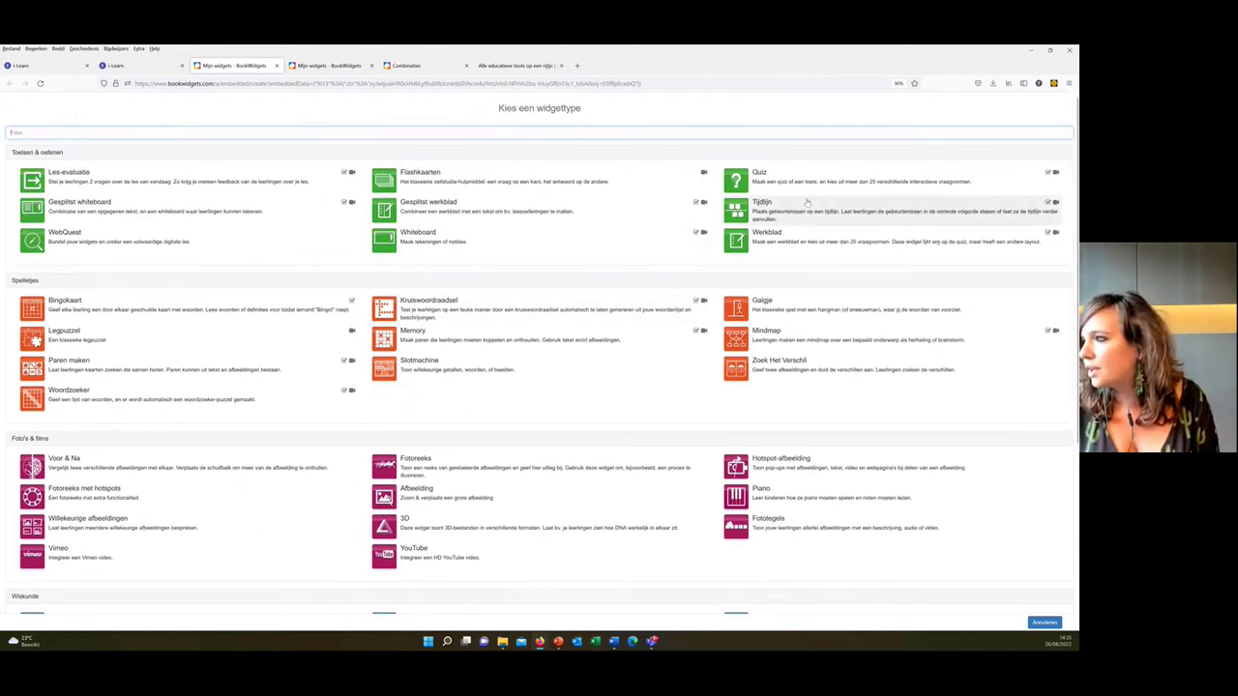
left_click(838, 186)
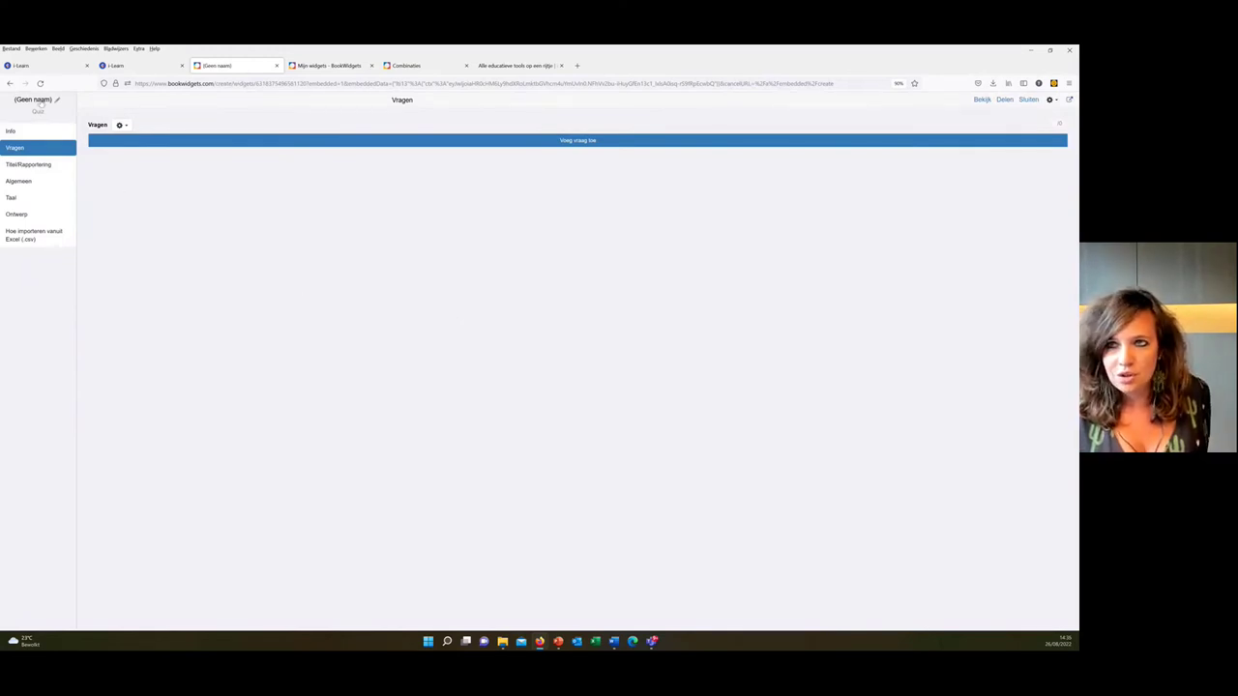
- Title the quiz 'demo bw' and add text multiple-choice question 'demo bw' with answers a, b, c
left_click(39, 100)
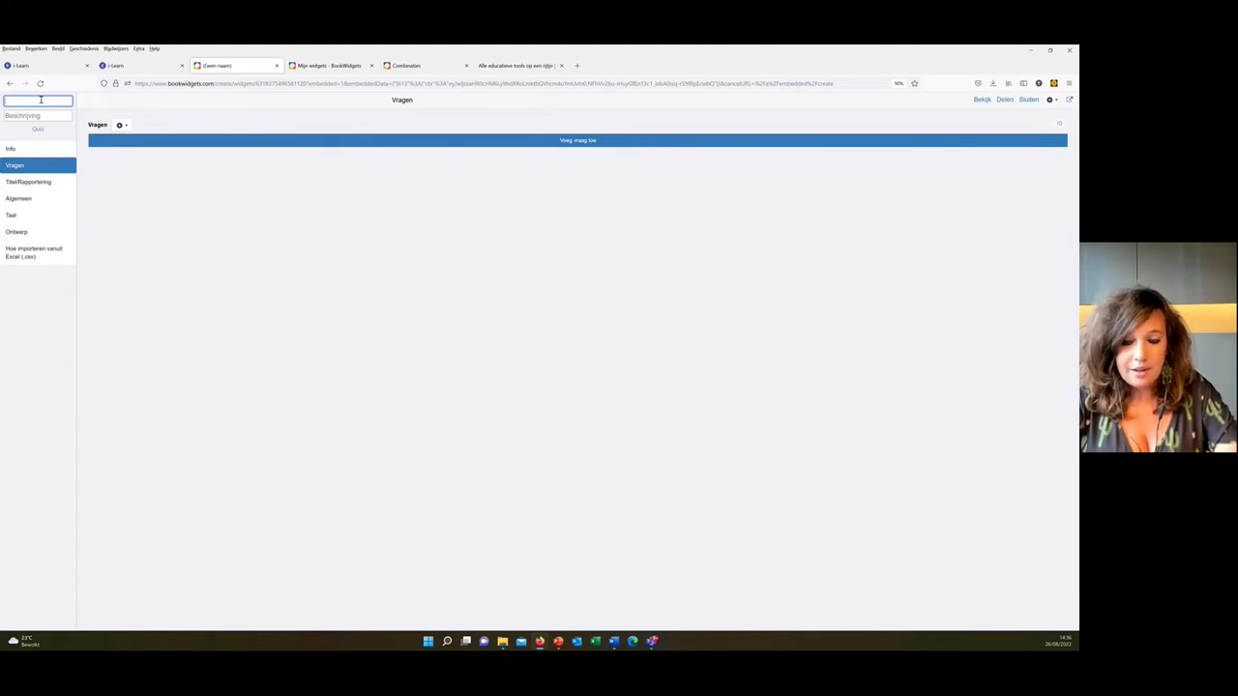
type("demo bw")
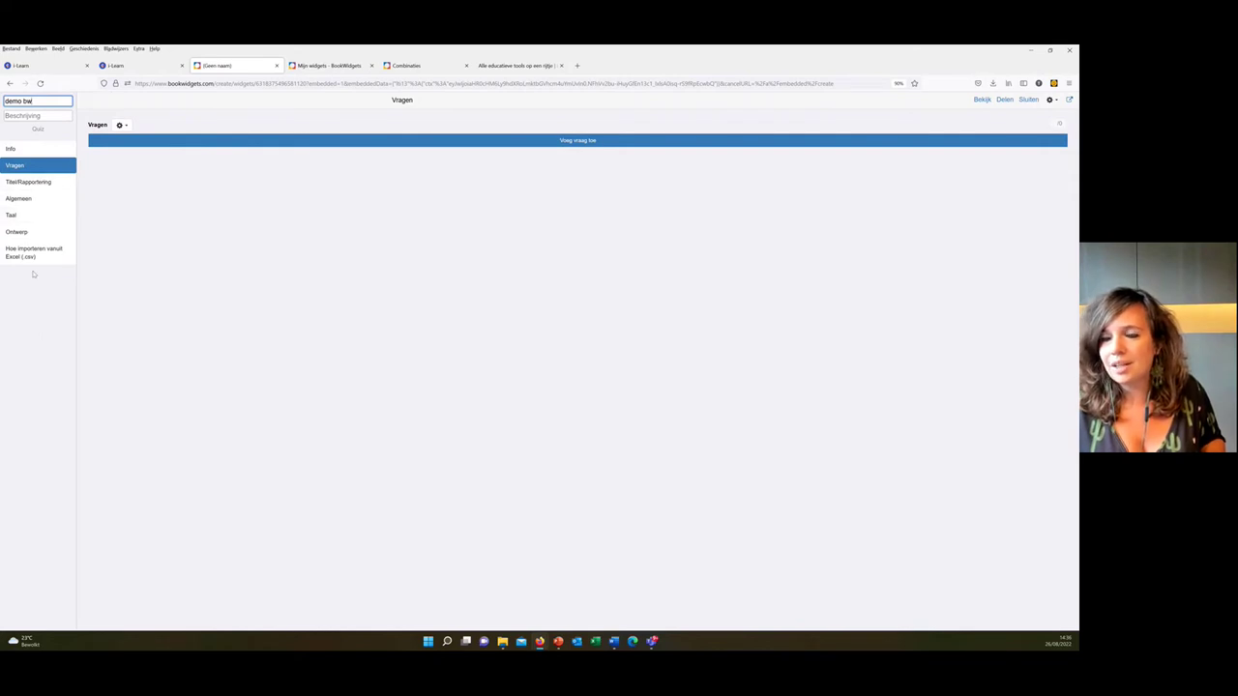
left_click(579, 141)
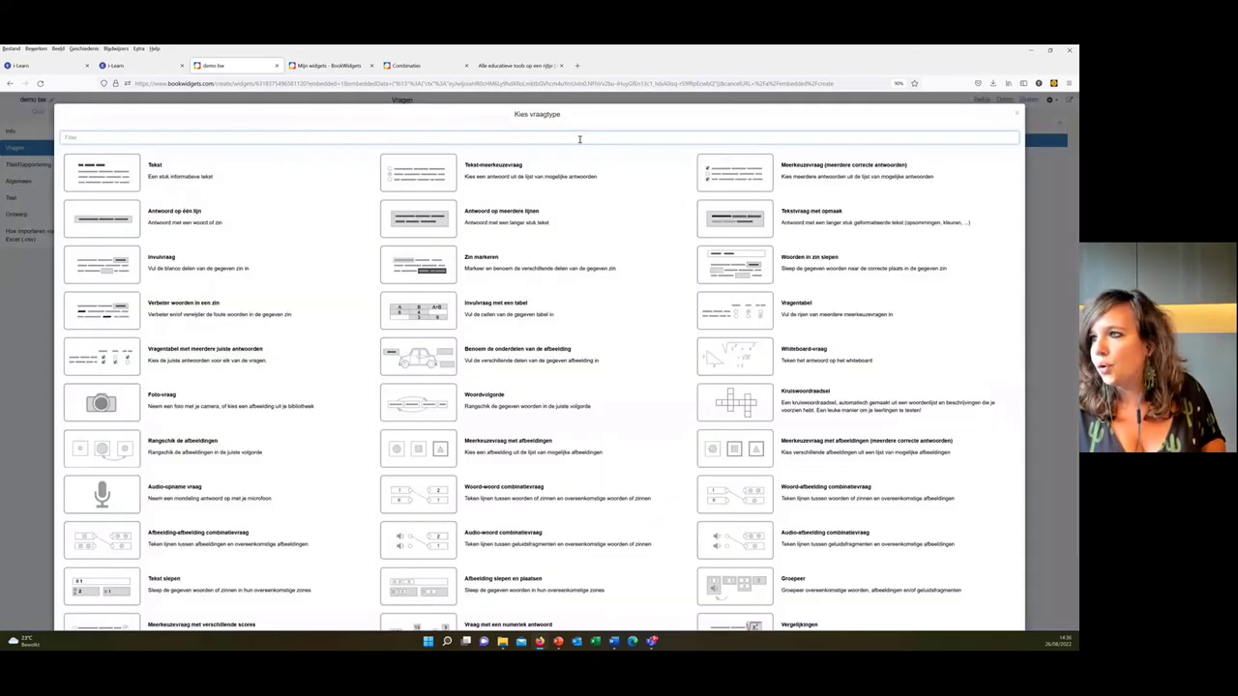
left_click(475, 172)
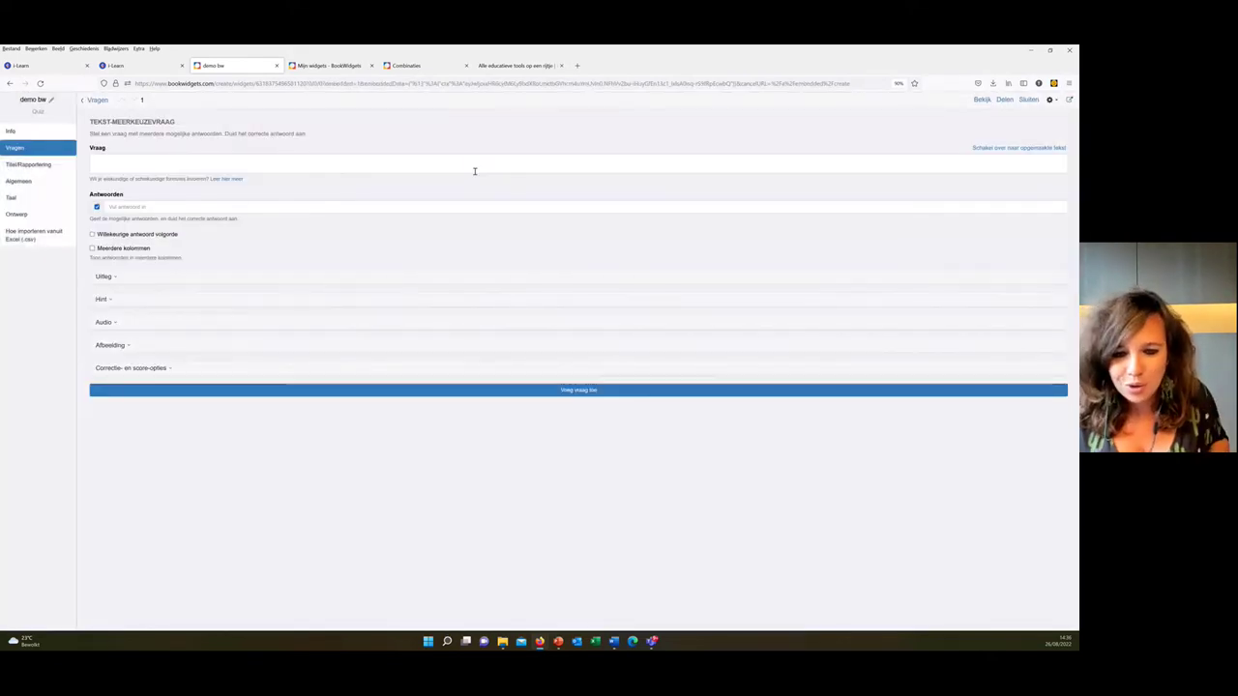
left_click(237, 161)
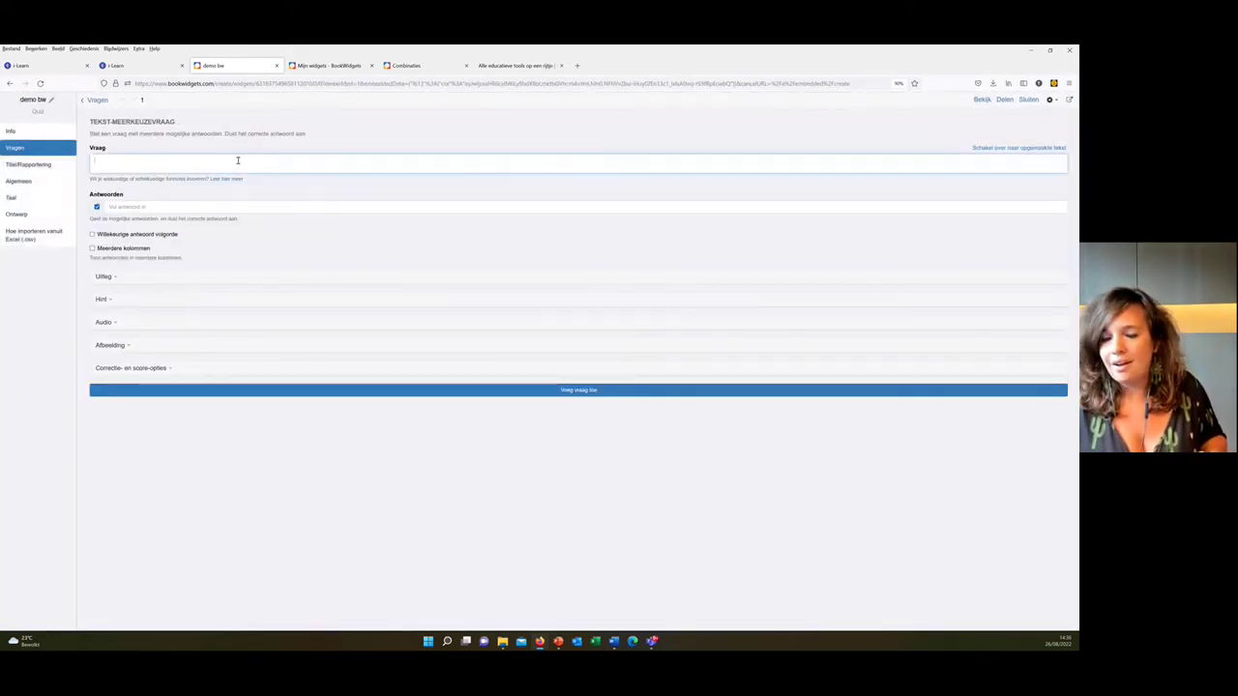
type("demo bw")
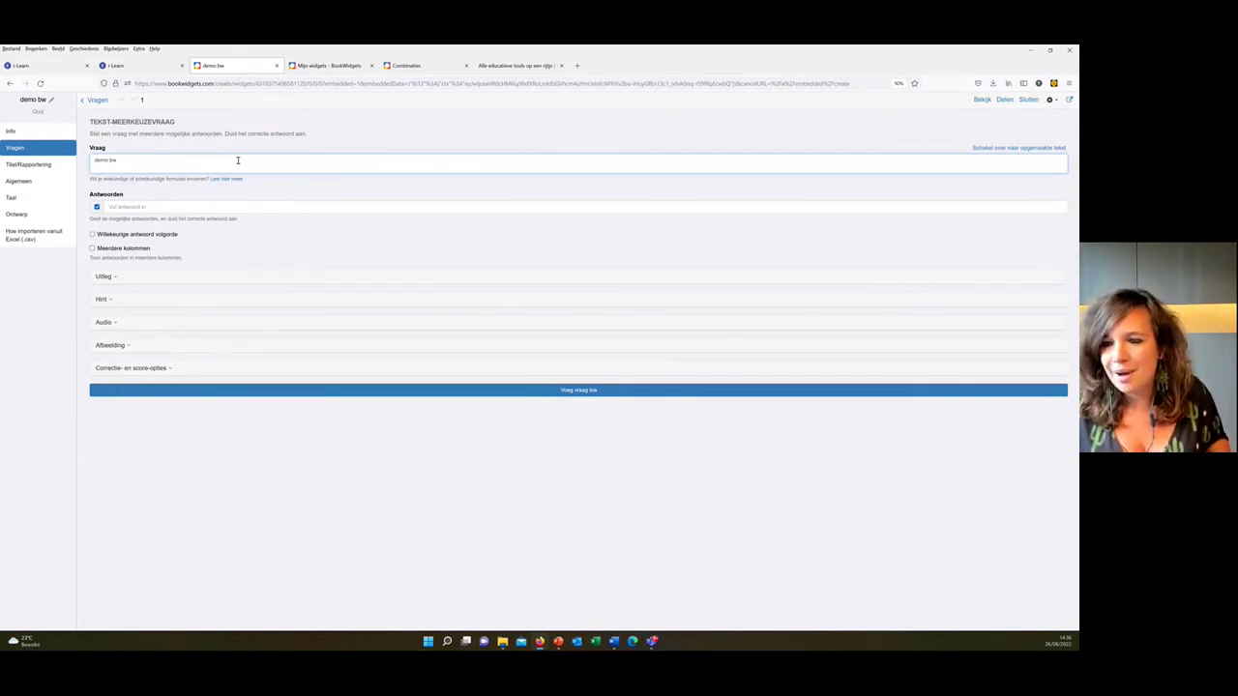
left_click(167, 207)
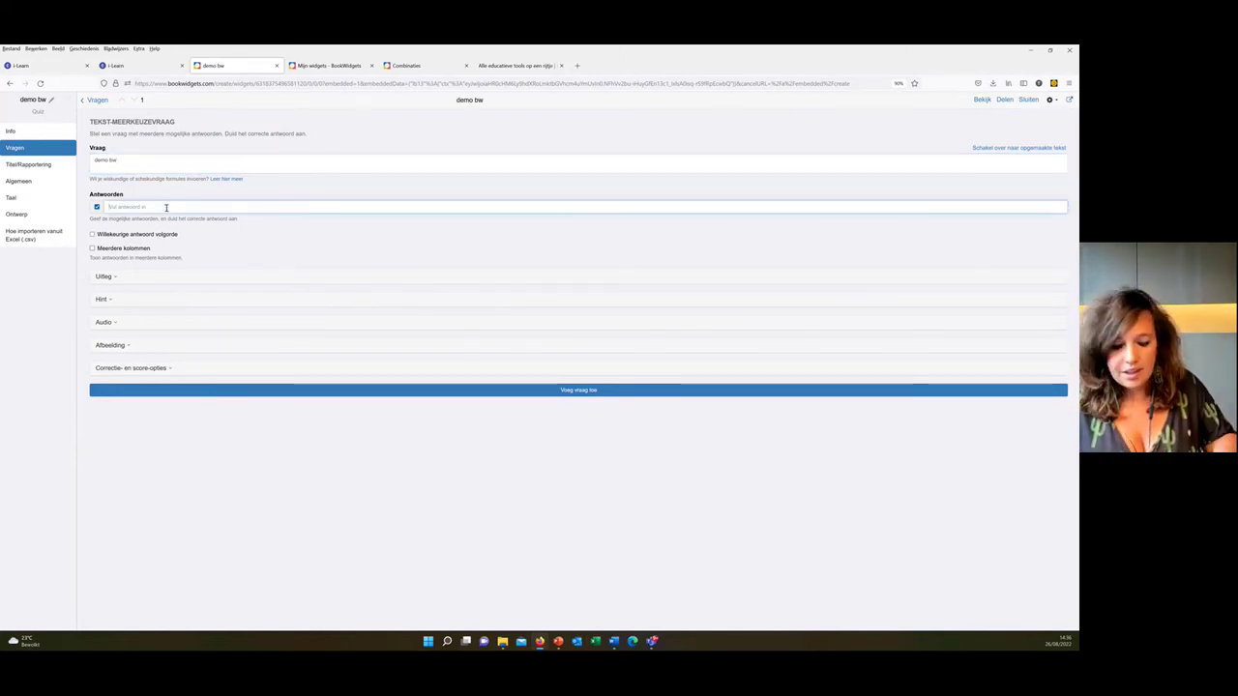
type("a")
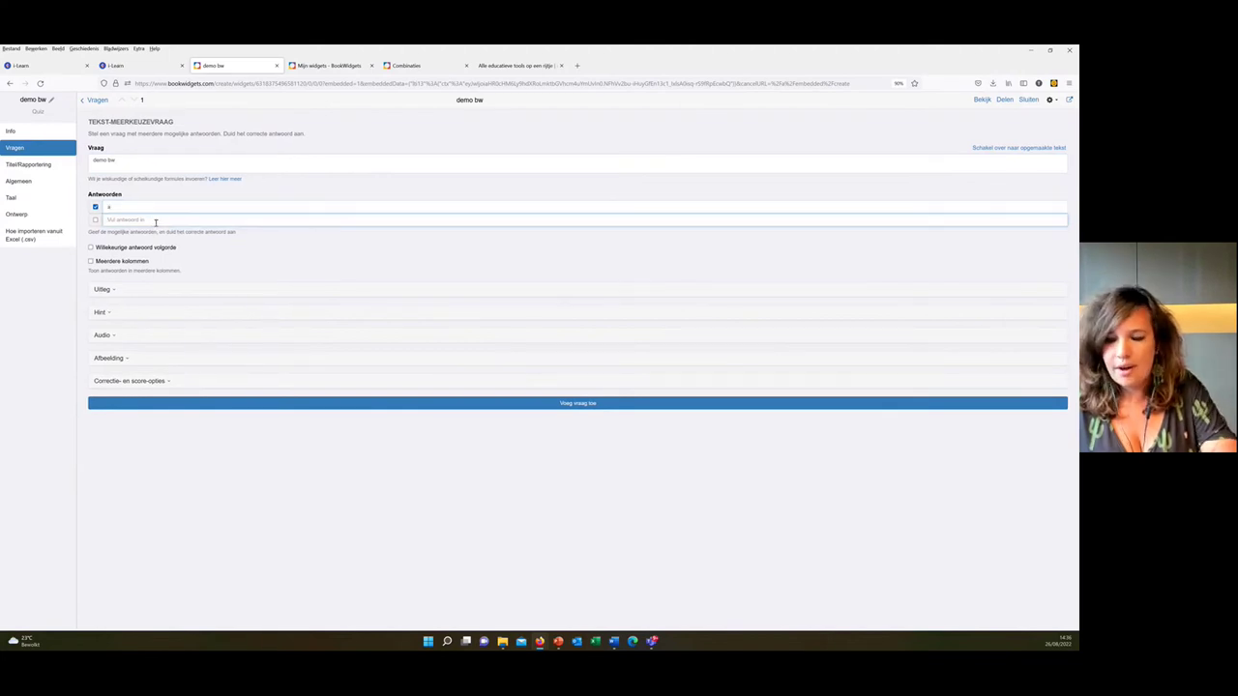
type("b")
type("c")
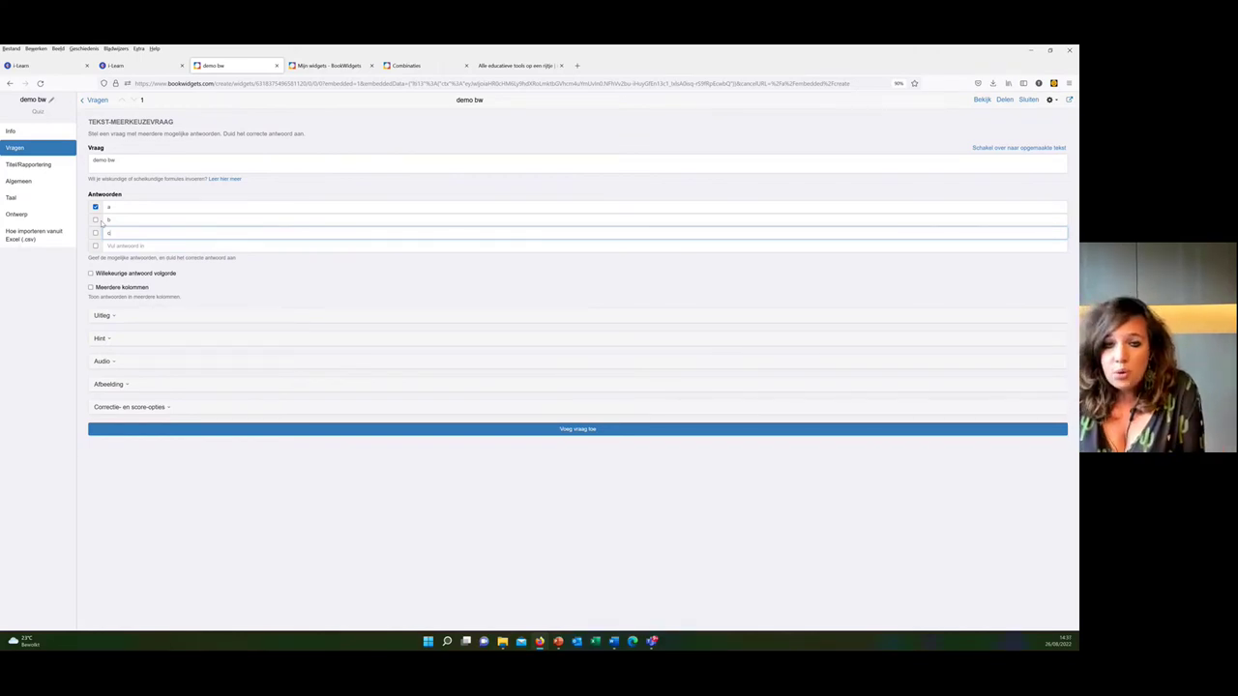
- Preview the demo bw quiz, then copy its LMS sharing link and return to i-Learn
left_click(982, 101)
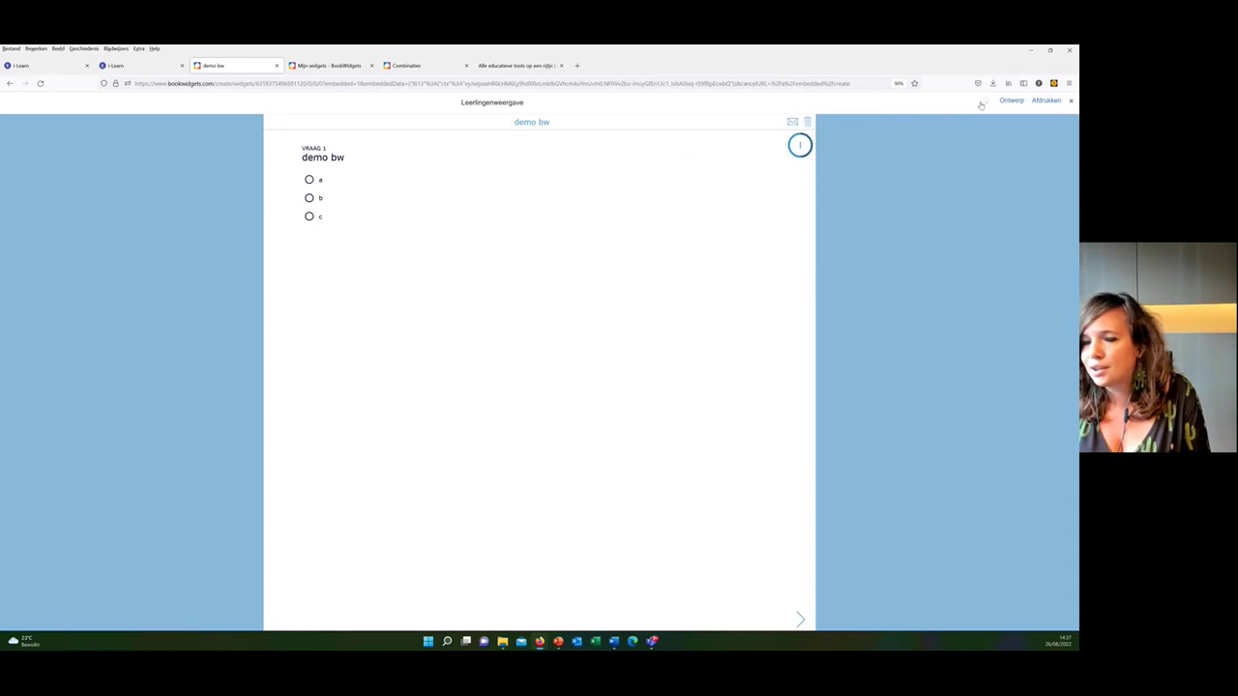
left_click(1071, 100)
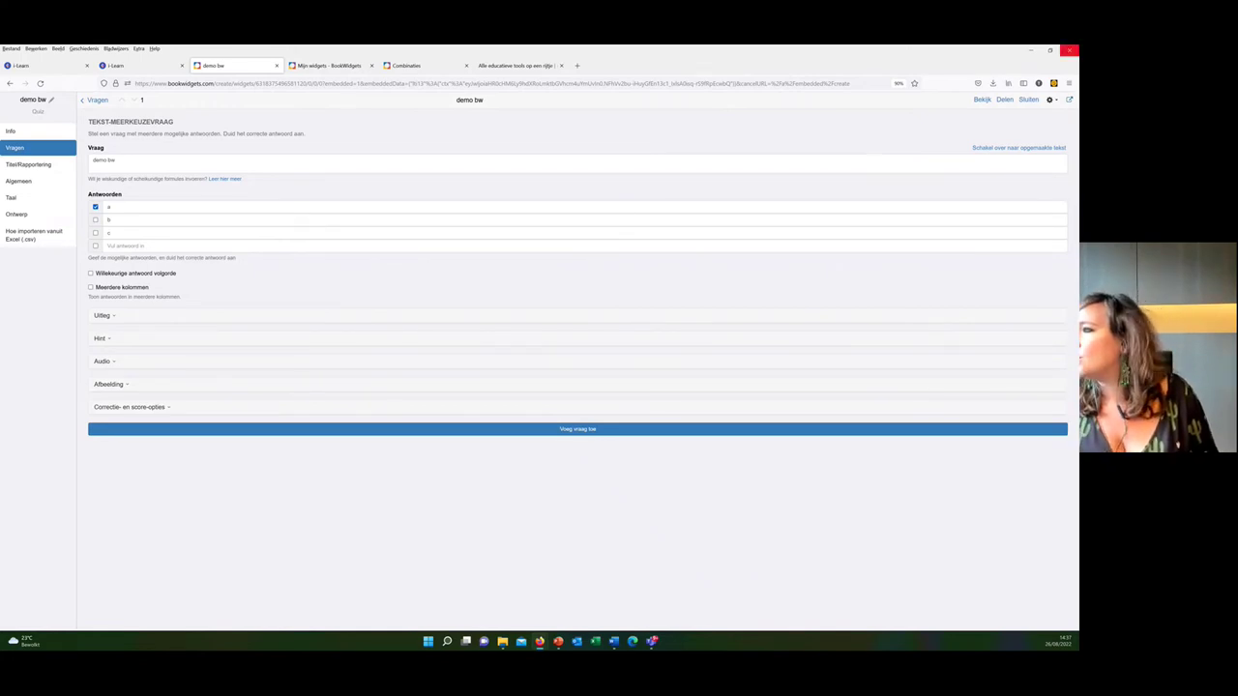
left_click(1005, 103)
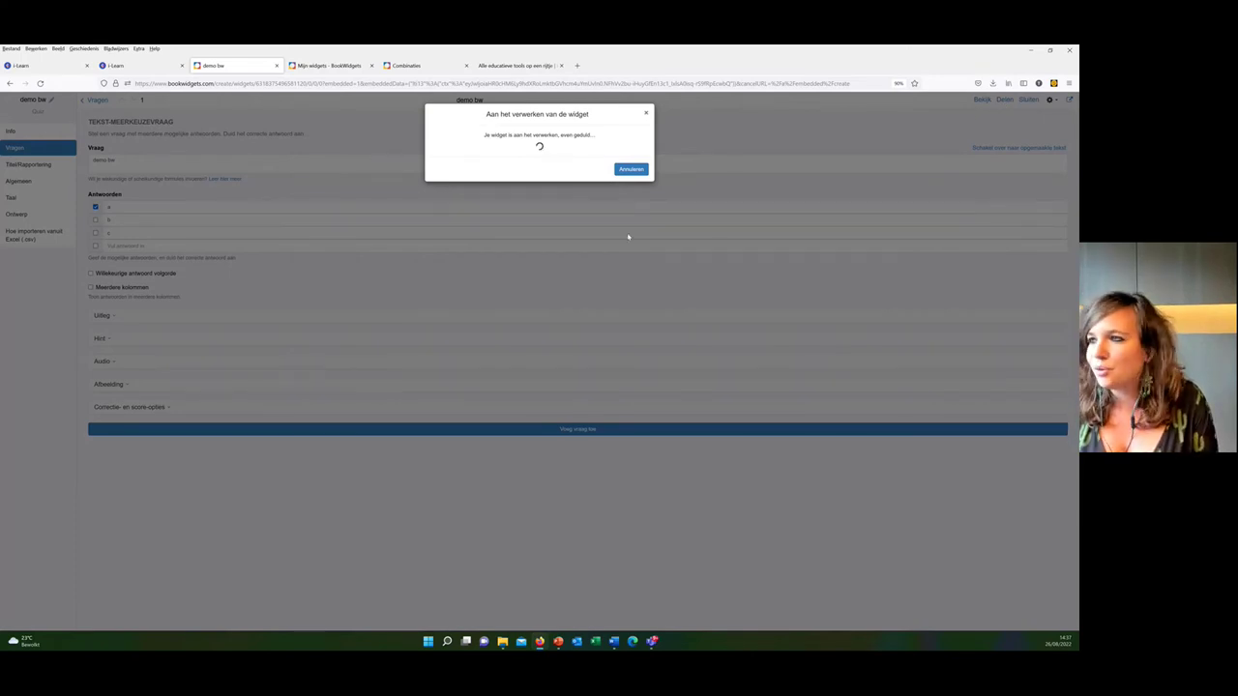
left_click(432, 149)
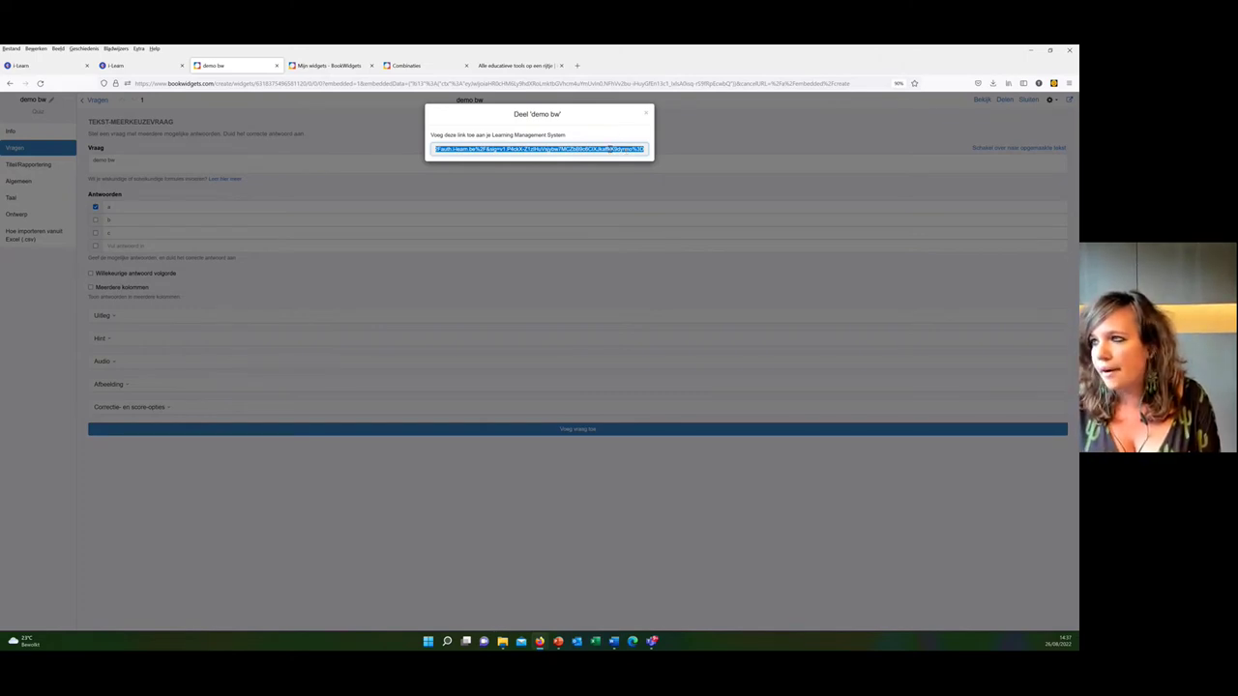
right_click(608, 148)
left_click(643, 292)
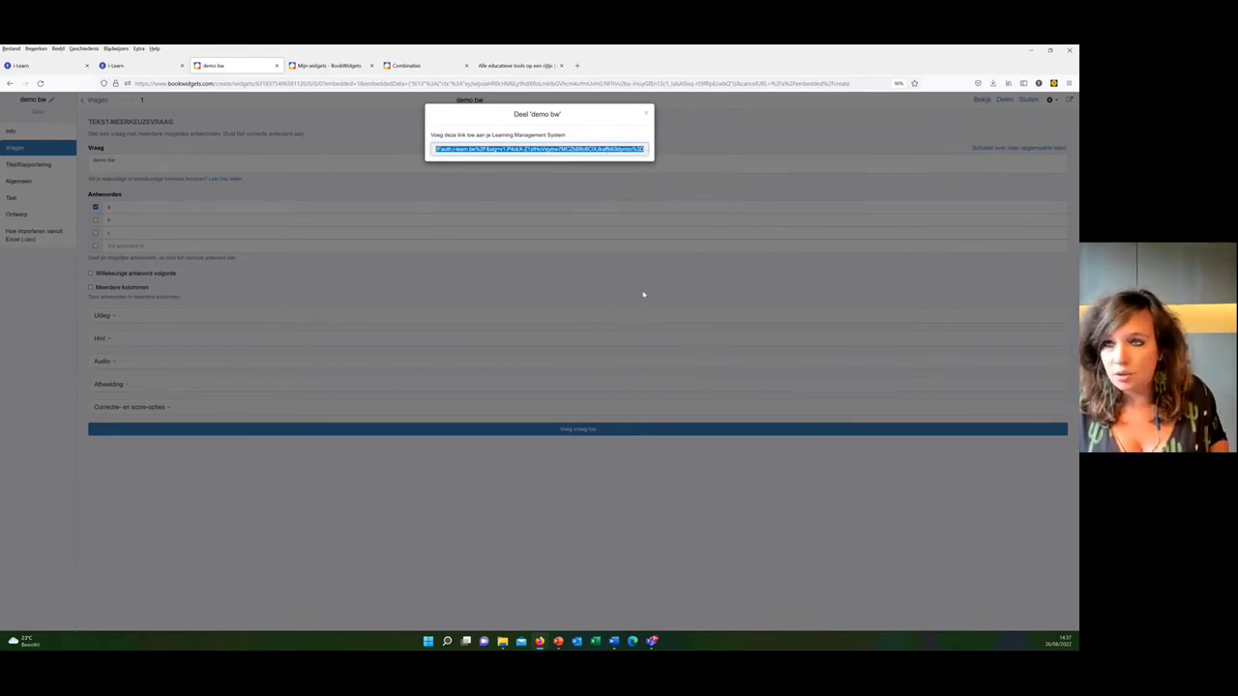
left_click(47, 65)
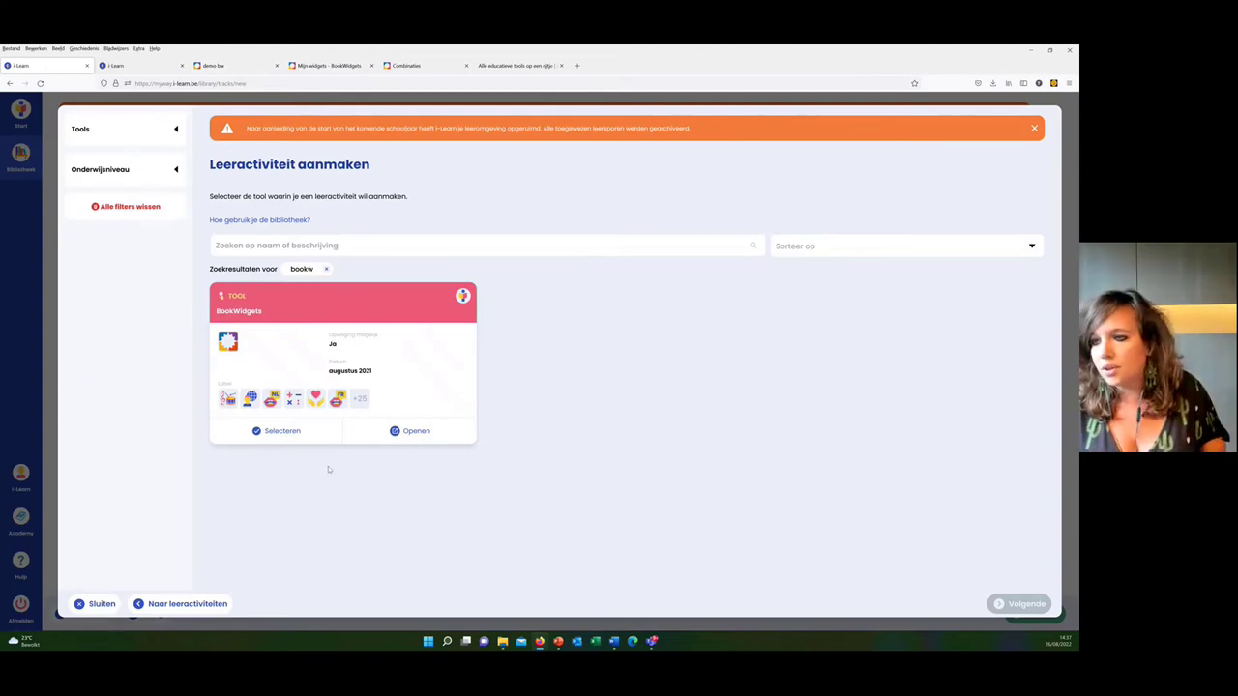
- Pick the BookWidgets tool, name the activity 'demo Bw (2)', paste the quiz URL and description
left_click(277, 431)
left_click(1020, 604)
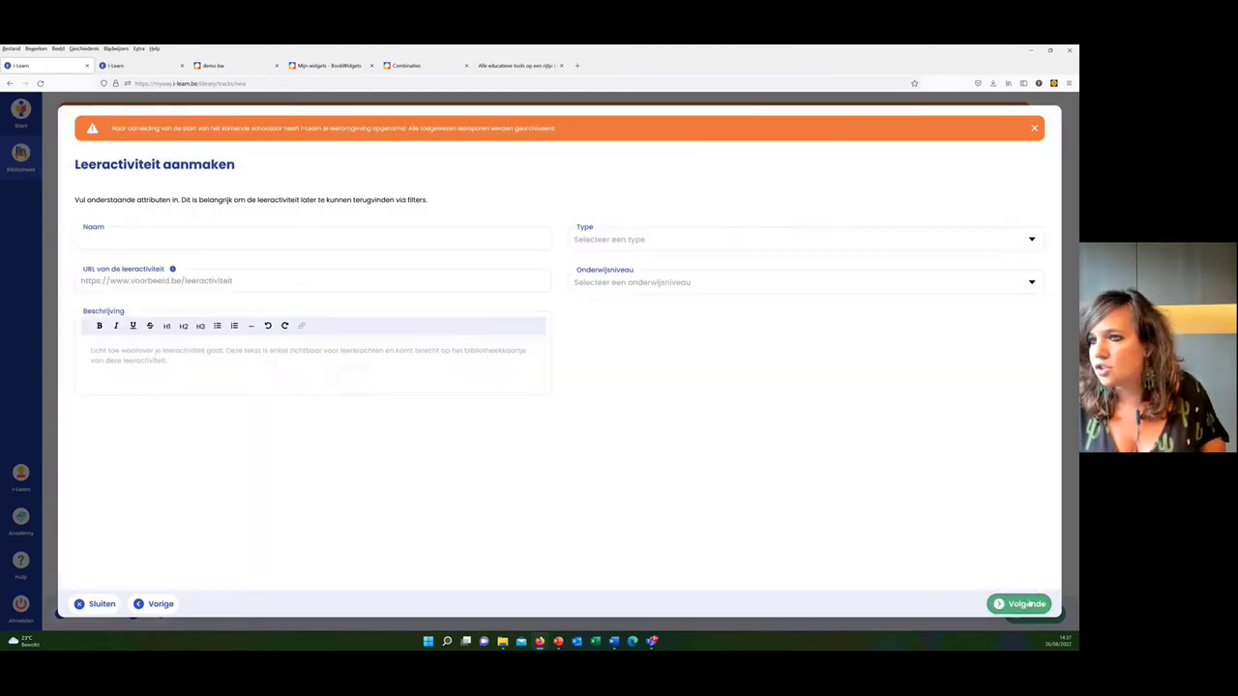
left_click(201, 241)
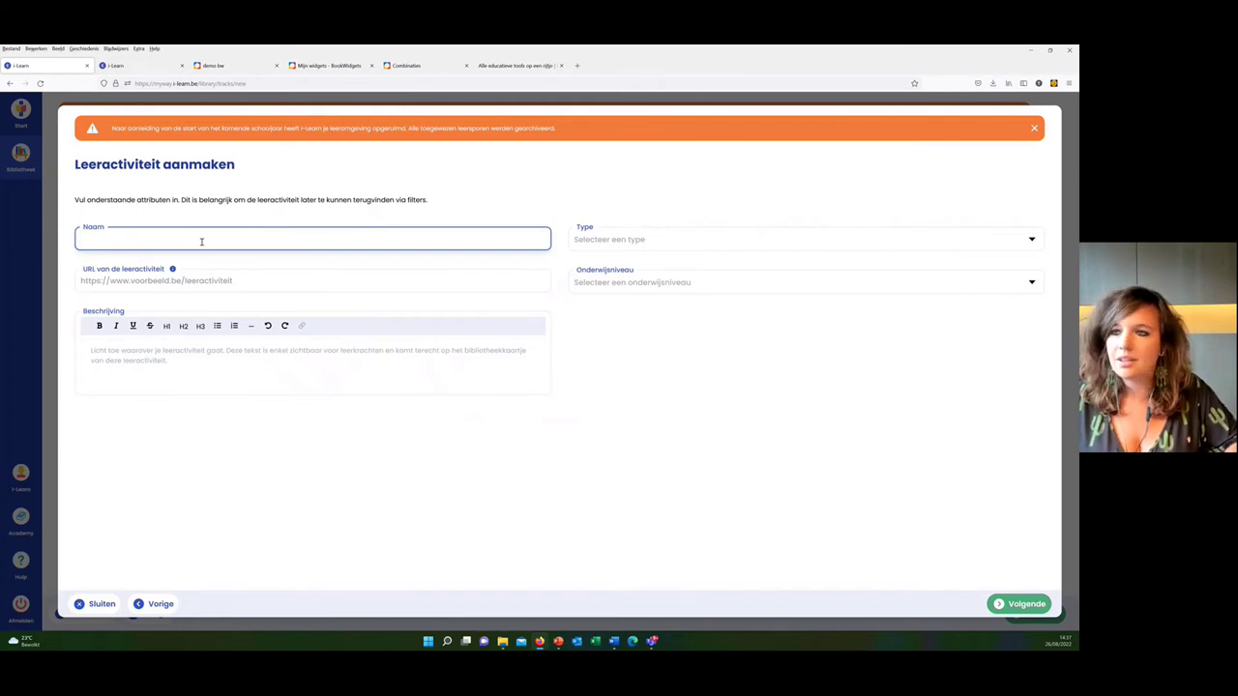
left_click(182, 284)
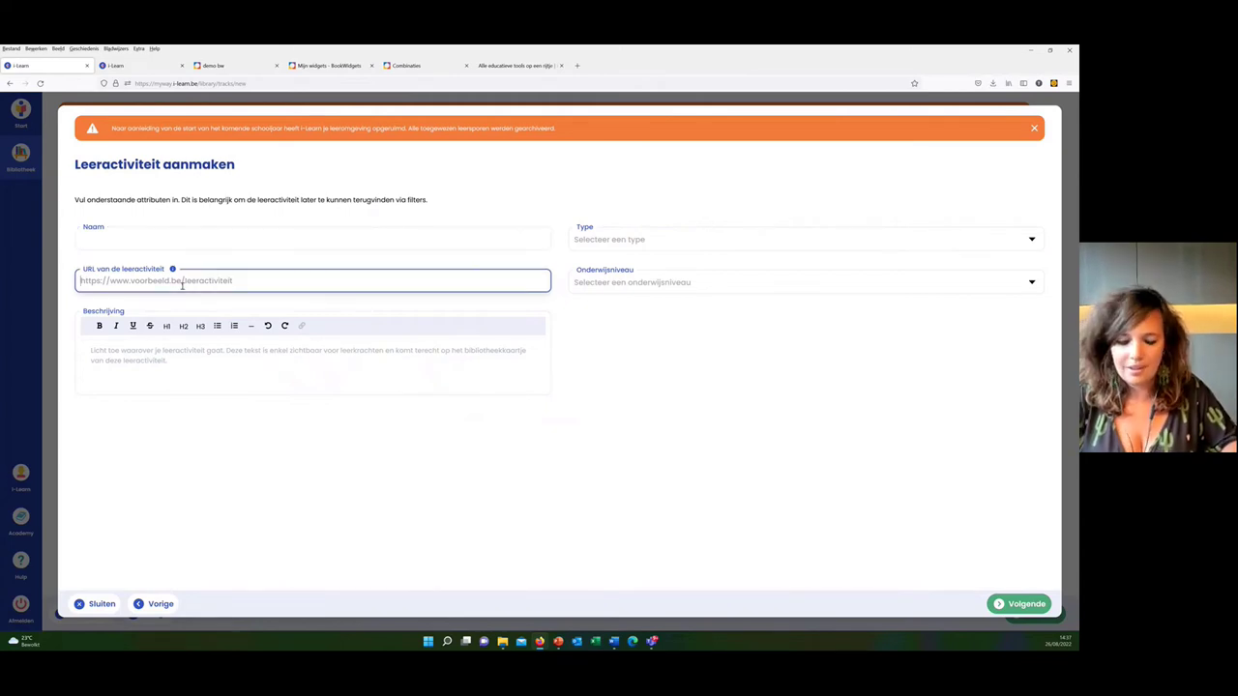
key("ctrl+v")
left_click(199, 237)
type("d")
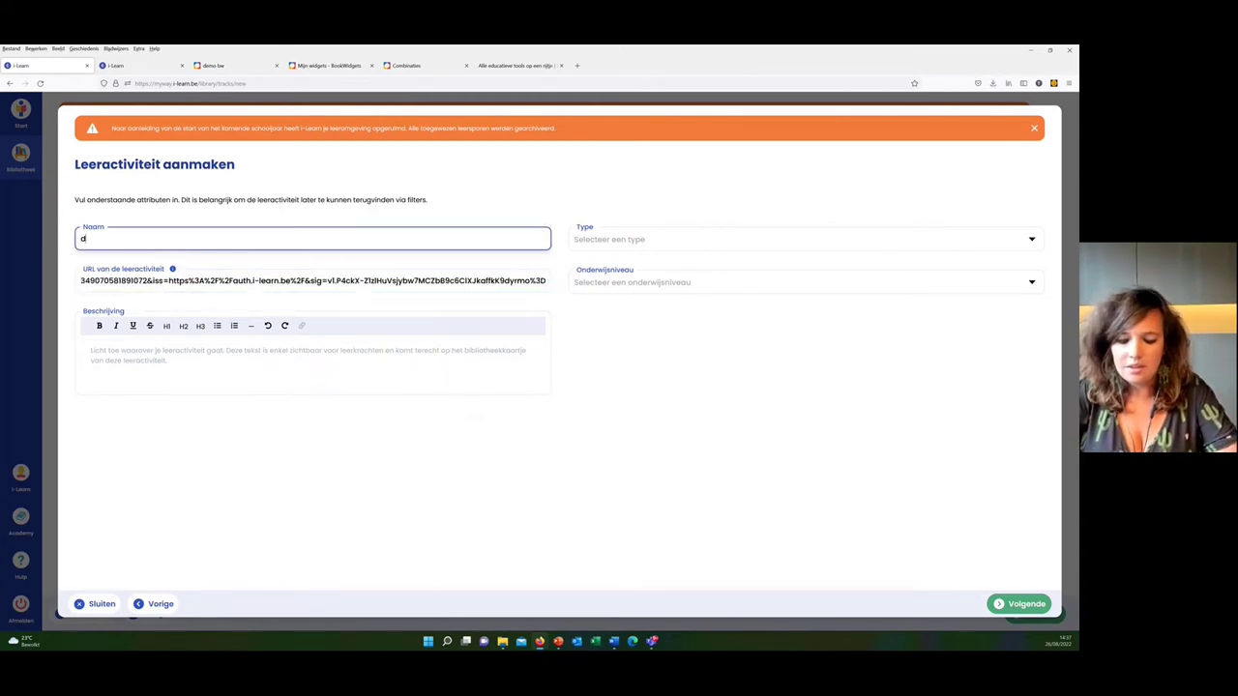
type("emo Bw (2")
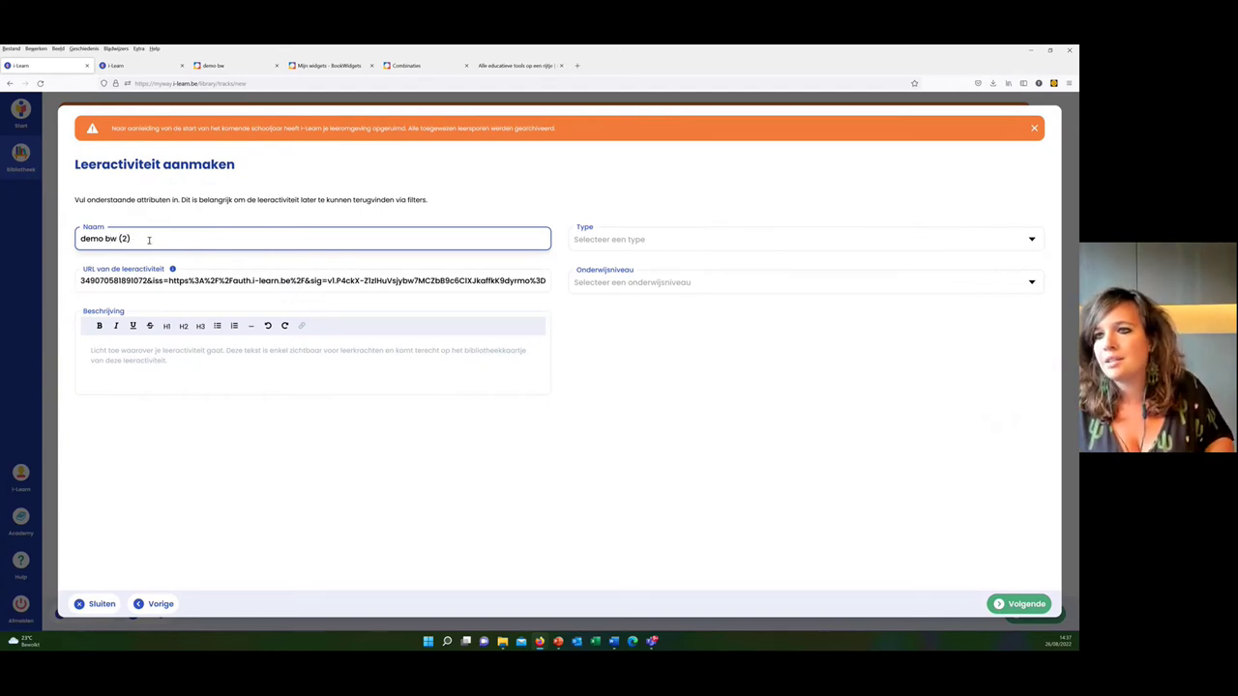
key("ctrl+a")
key("ctrl+c")
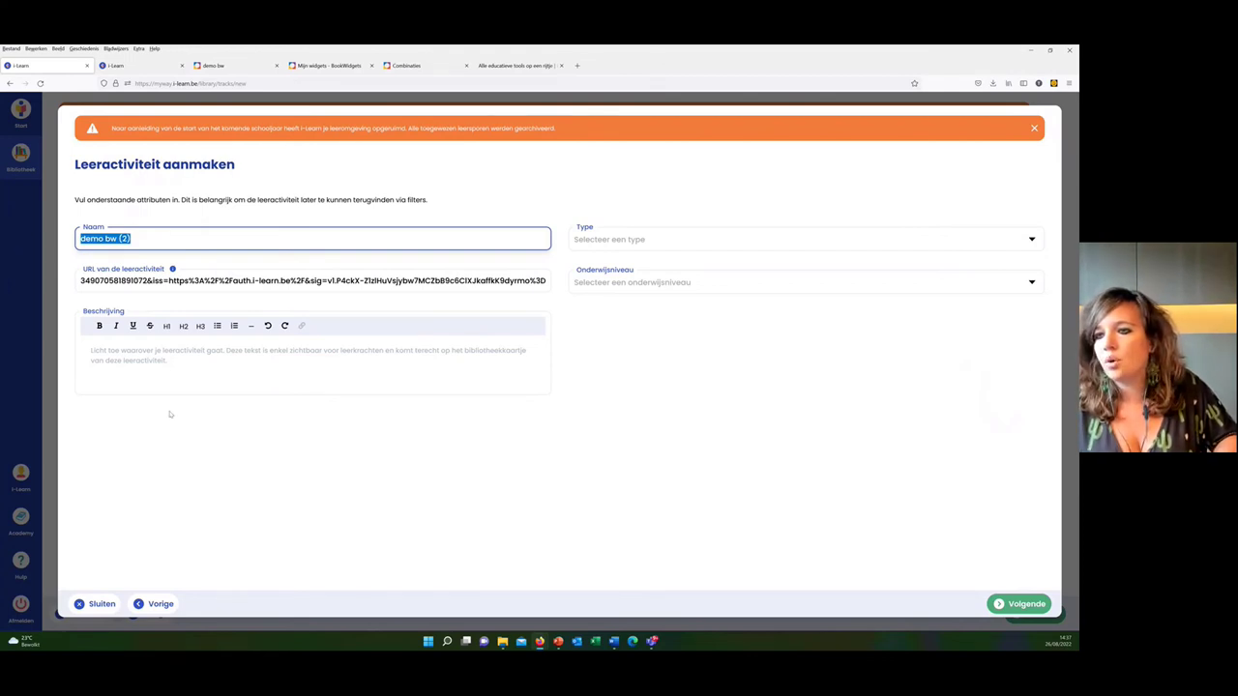
left_click(170, 375)
key("ctrl+v")
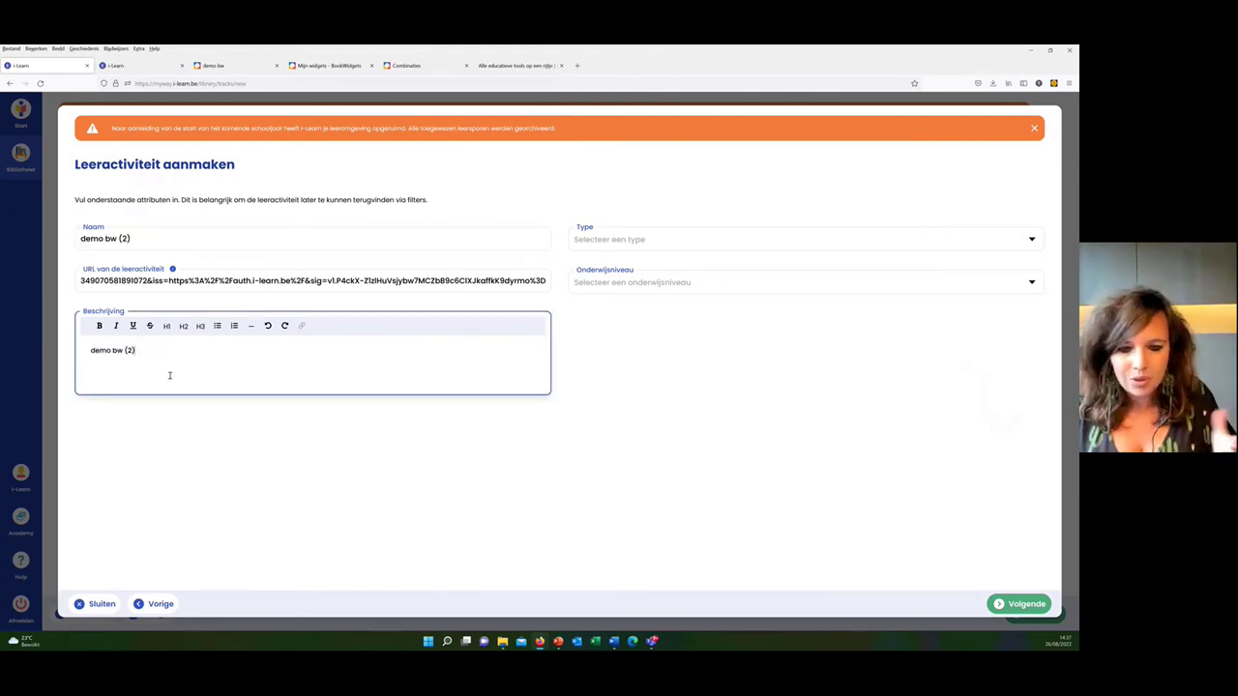
- Set the activity type to Interactieve oefening and the level to Secundair onderwijs
left_click(675, 241)
left_click(671, 243)
left_click(627, 281)
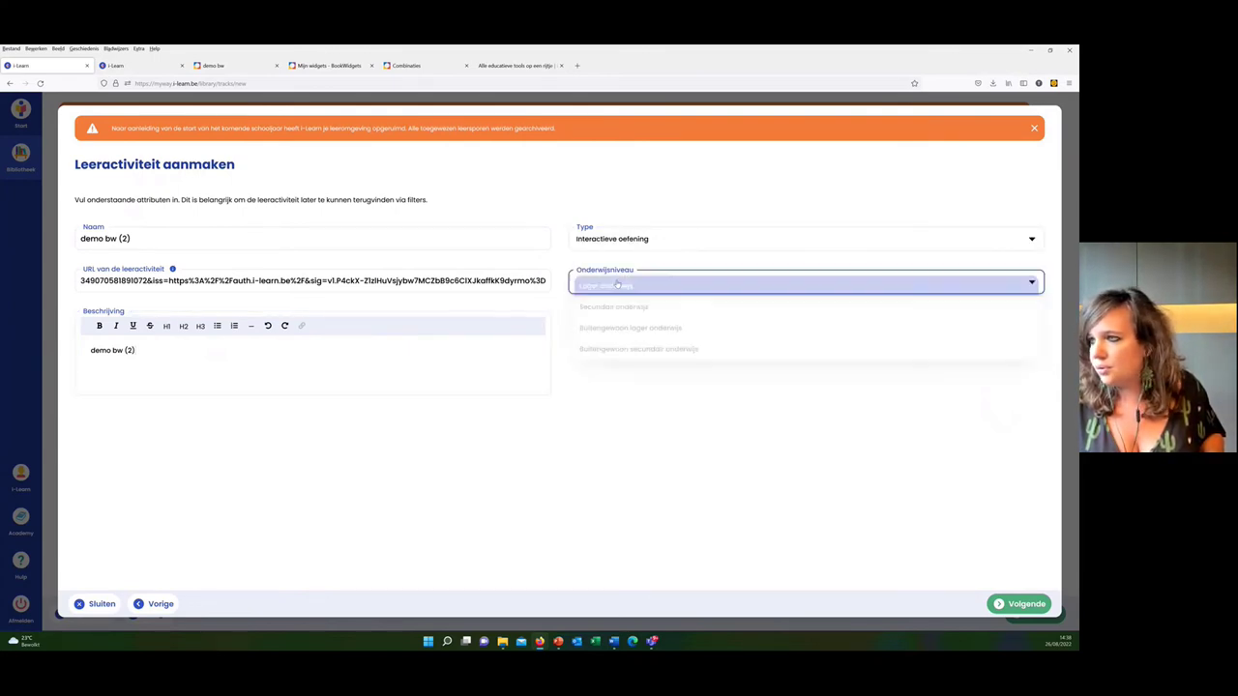
left_click(609, 305)
left_click(1037, 607)
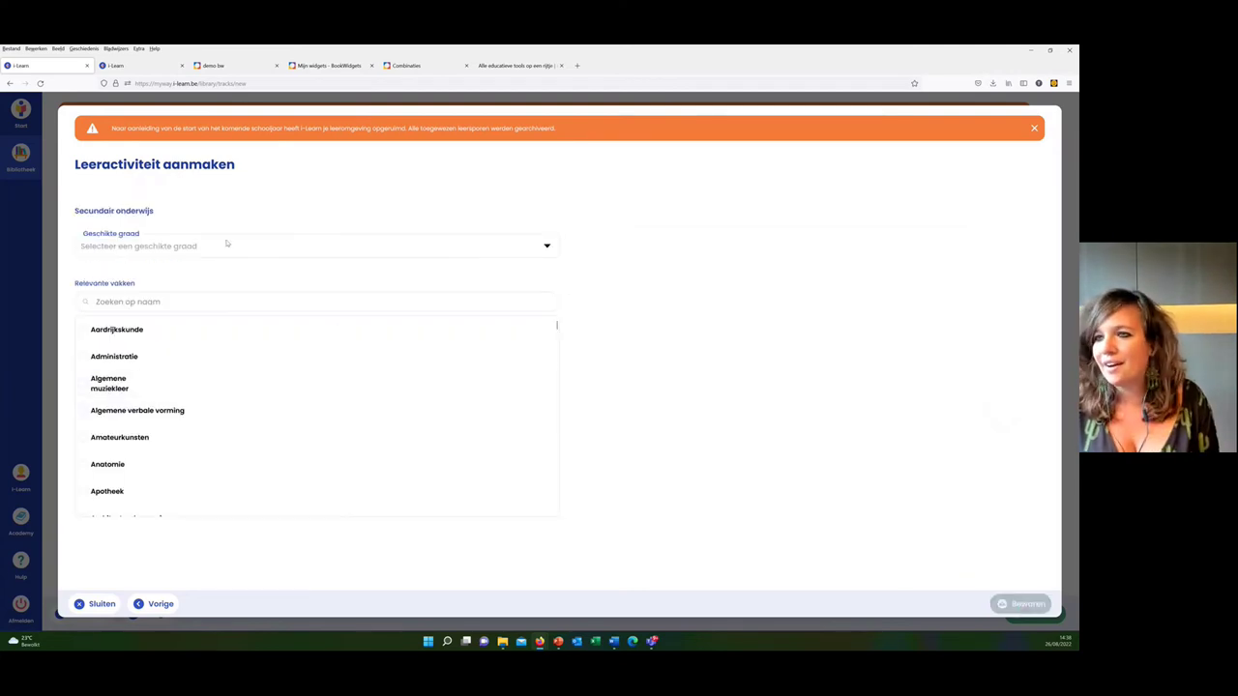
- Tag the activity with 1ste graad and the subject Nederlands, then save it
left_click(222, 246)
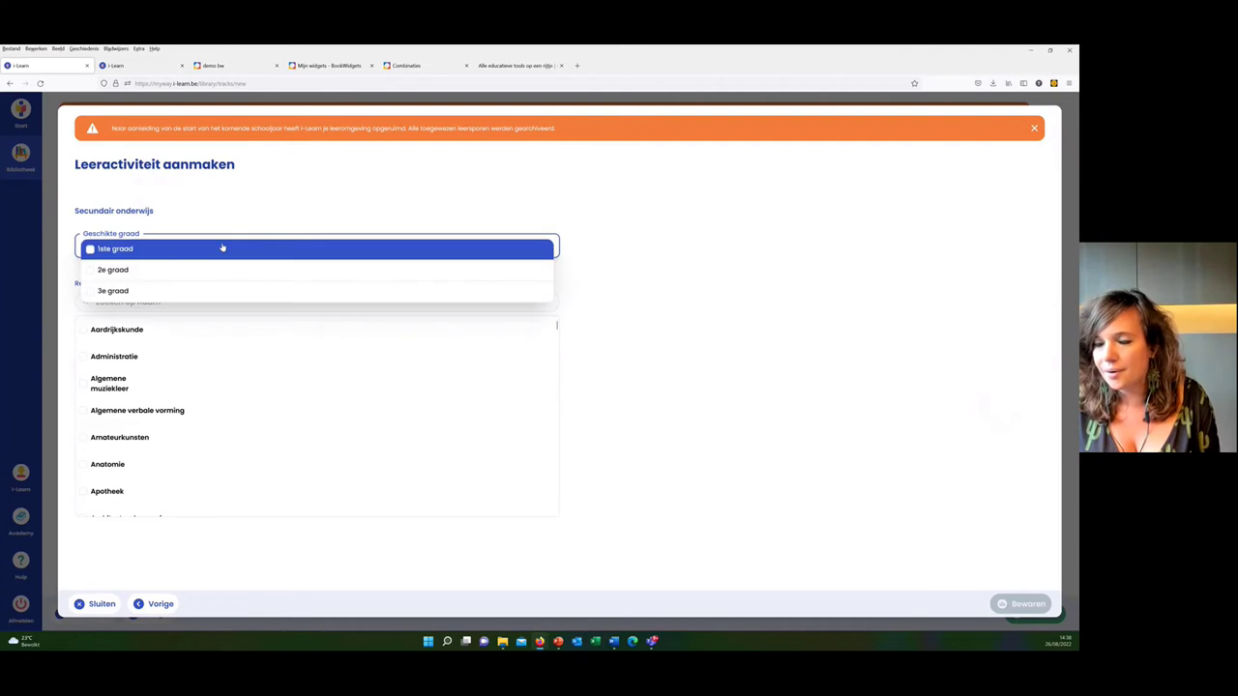
left_click(218, 249)
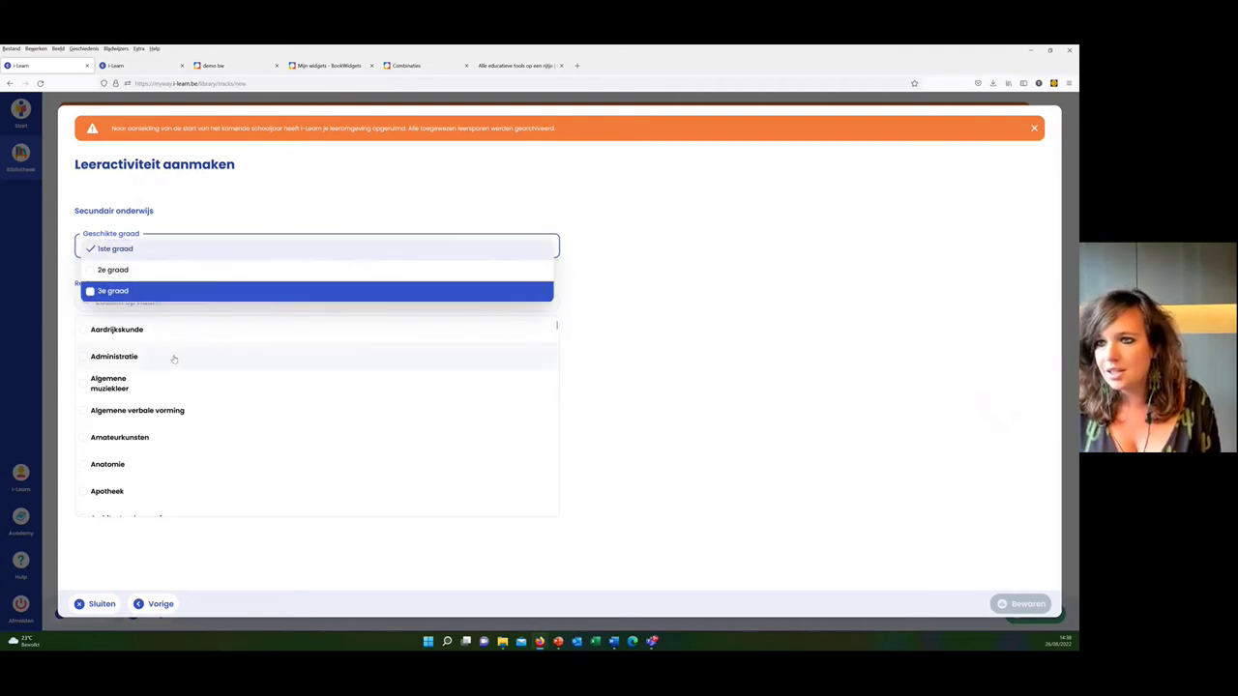
left_click(712, 290)
left_click(543, 299)
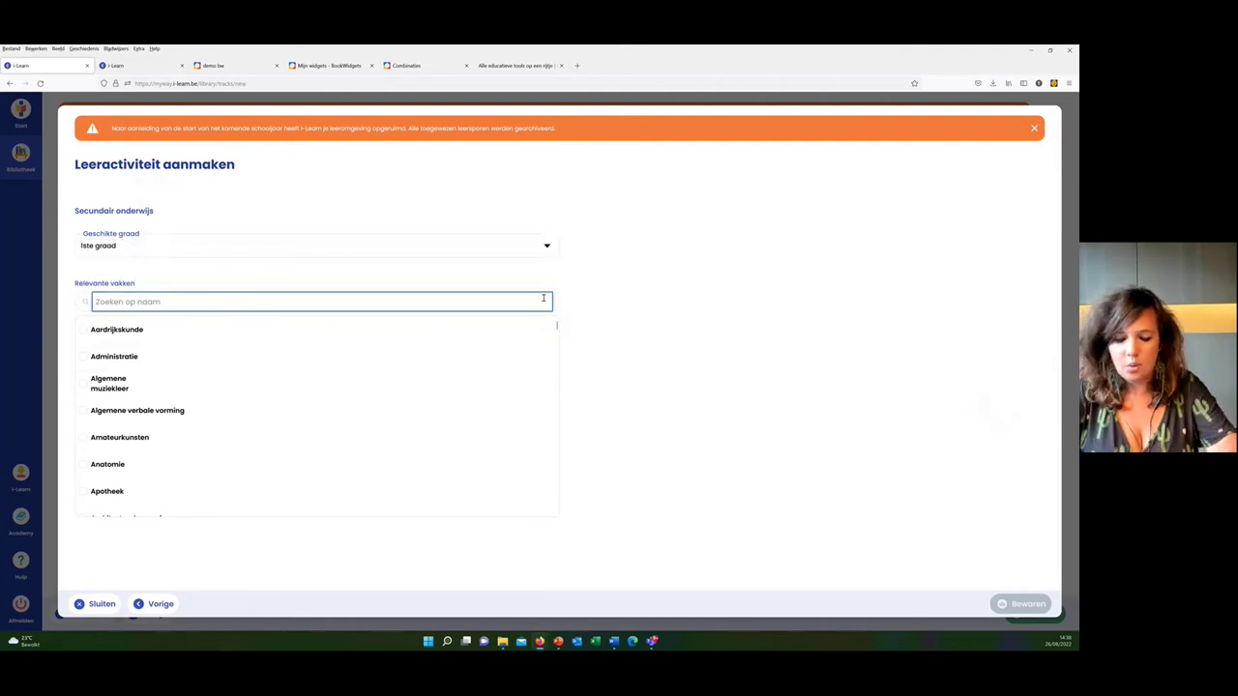
type("neder")
left_click(526, 329)
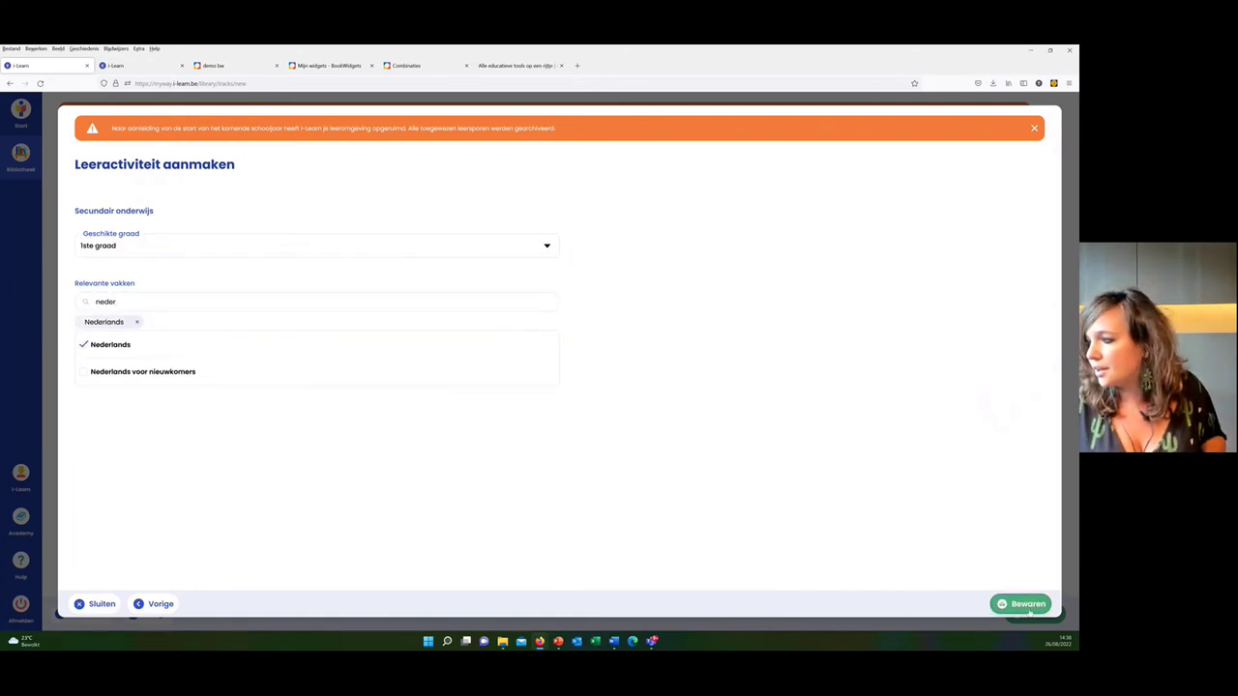
left_click(1028, 607)
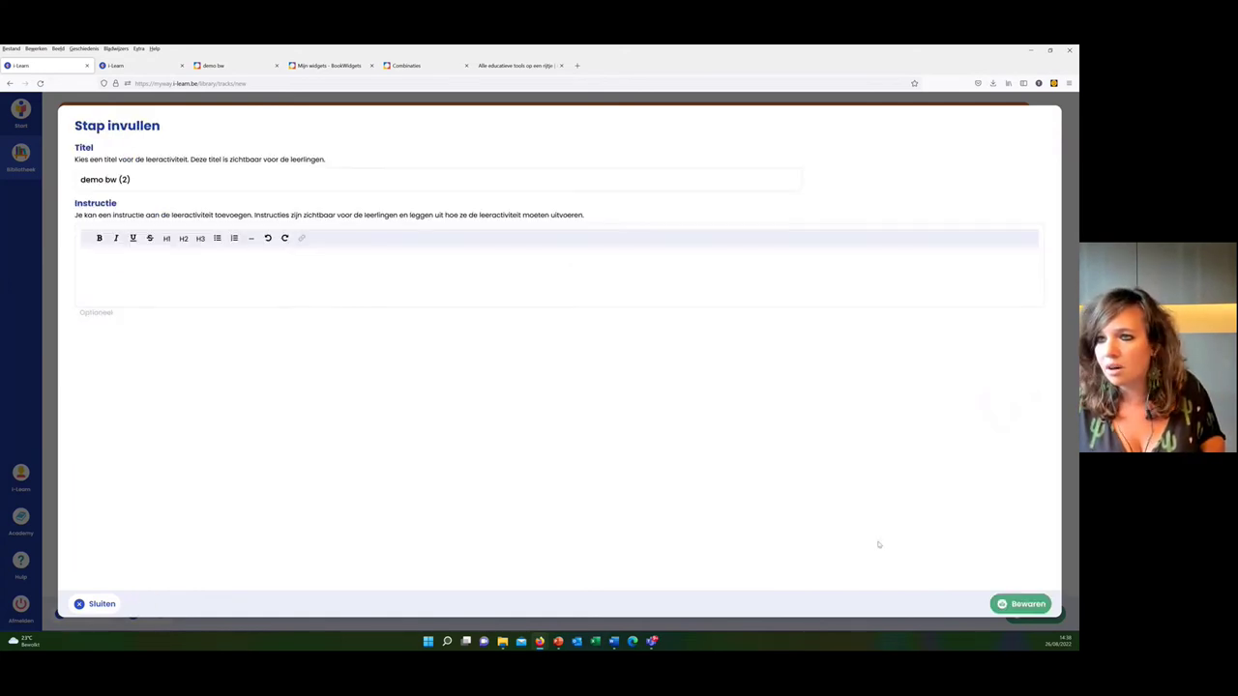
- Paste 'demo bw (2)' as the step instruction and save the step to the track
left_click(215, 268)
key("ctrl+v")
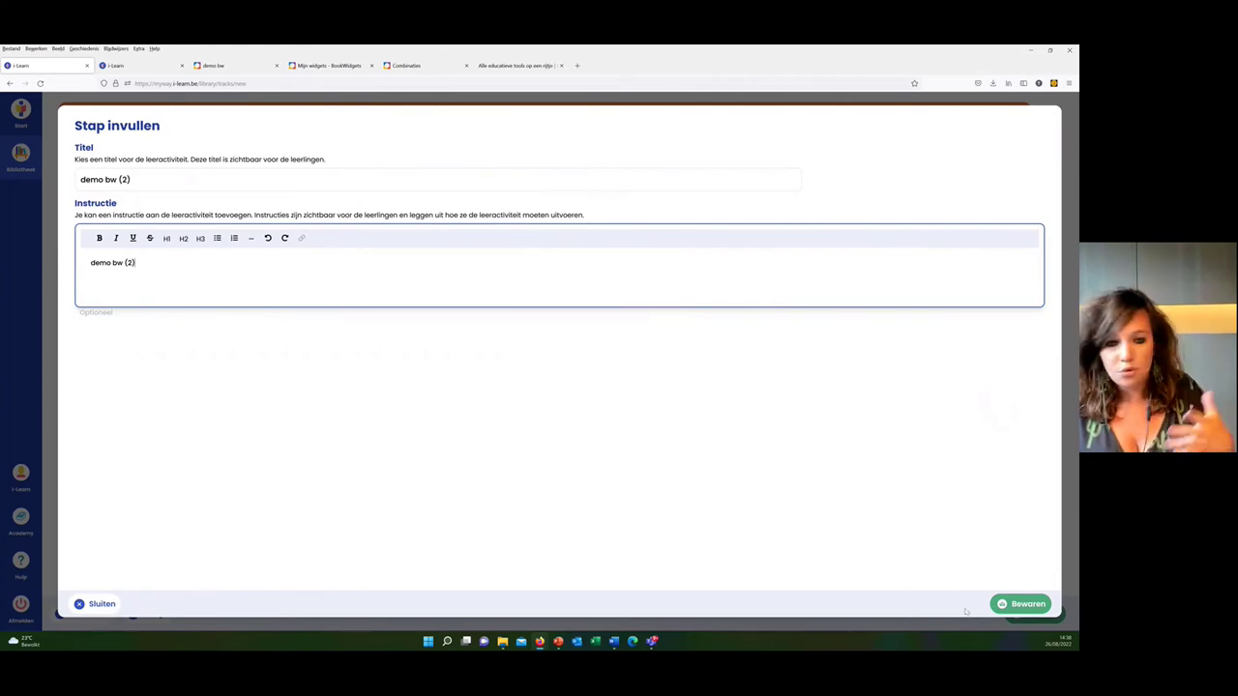
left_click(1025, 605)
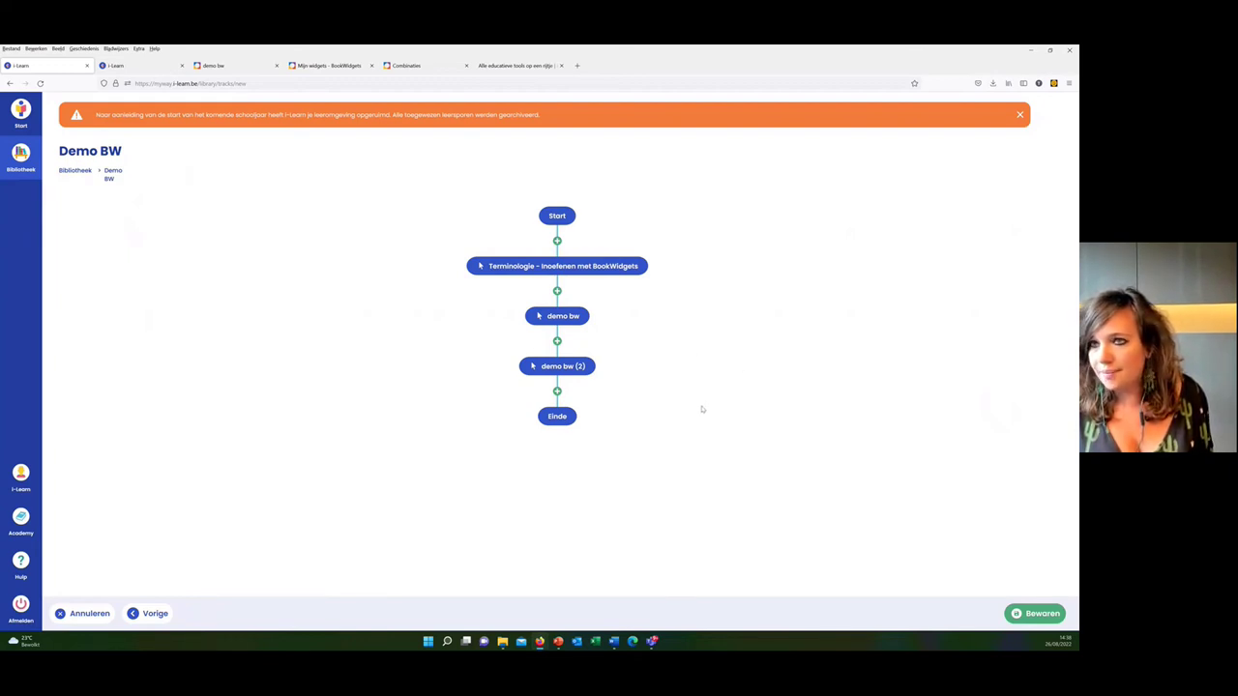
- Search the library for 'bast', open Leen- en bastaardwoorden and copy its assignment code
left_click(23, 159)
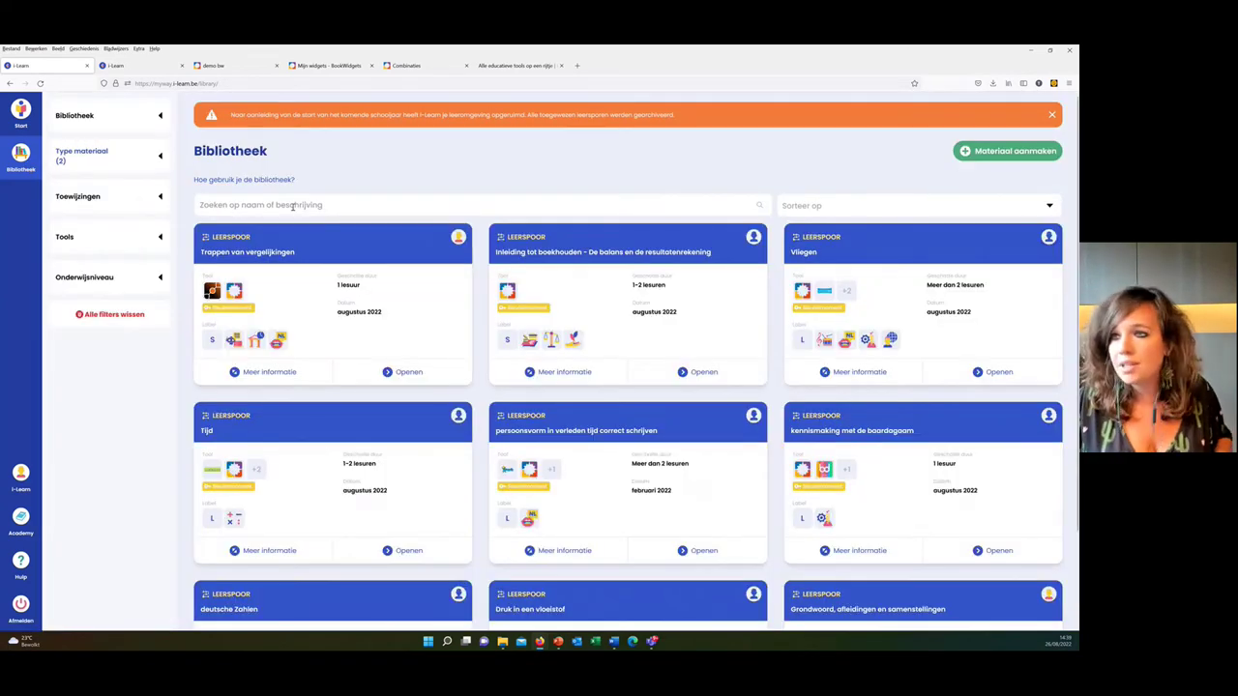
left_click(293, 206)
type("bast")
key("Return")
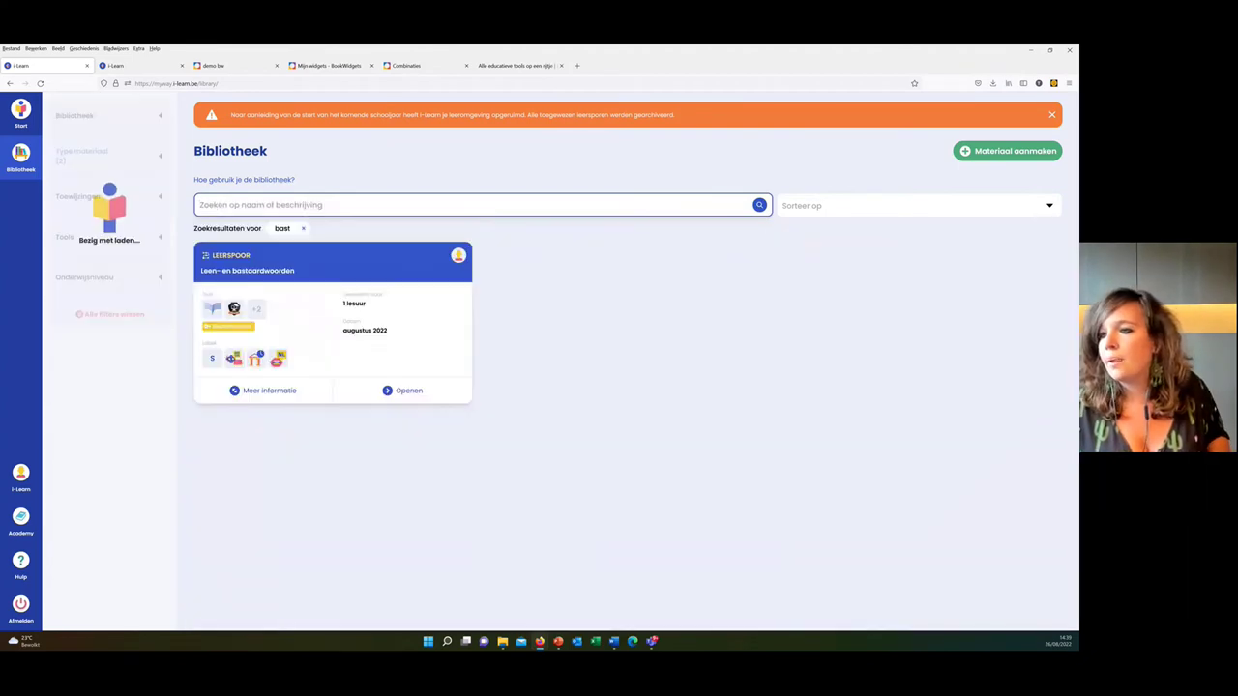
left_click(408, 391)
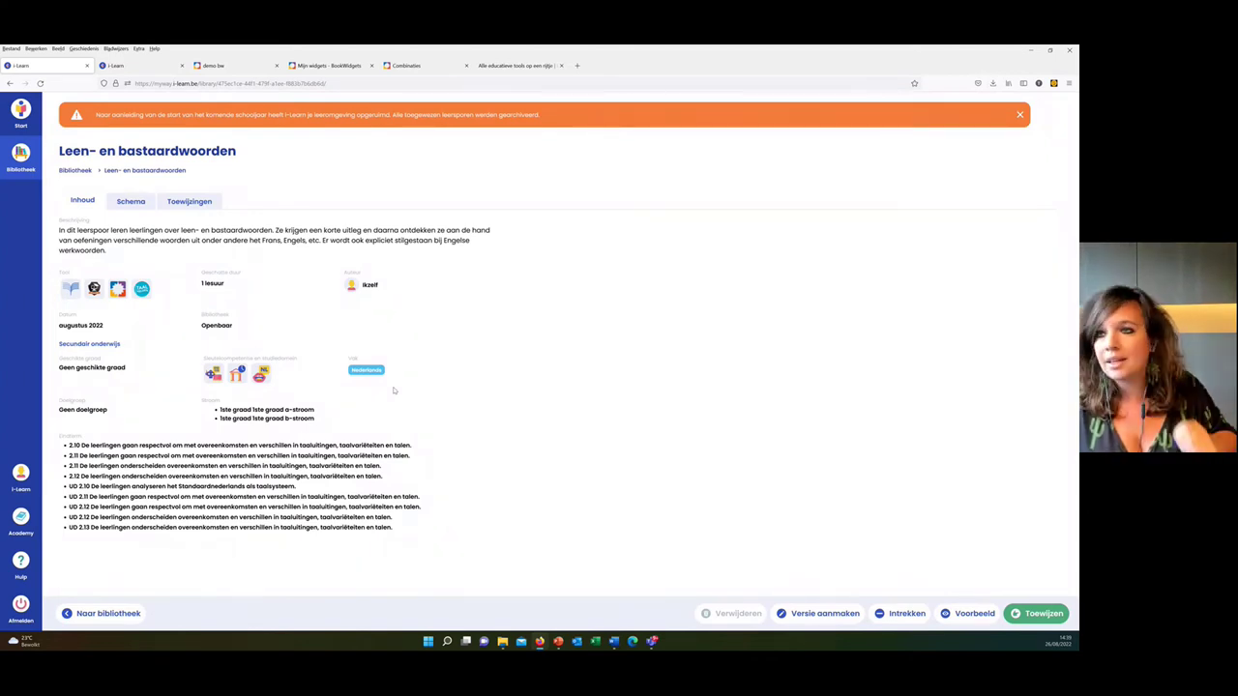
left_click(198, 206)
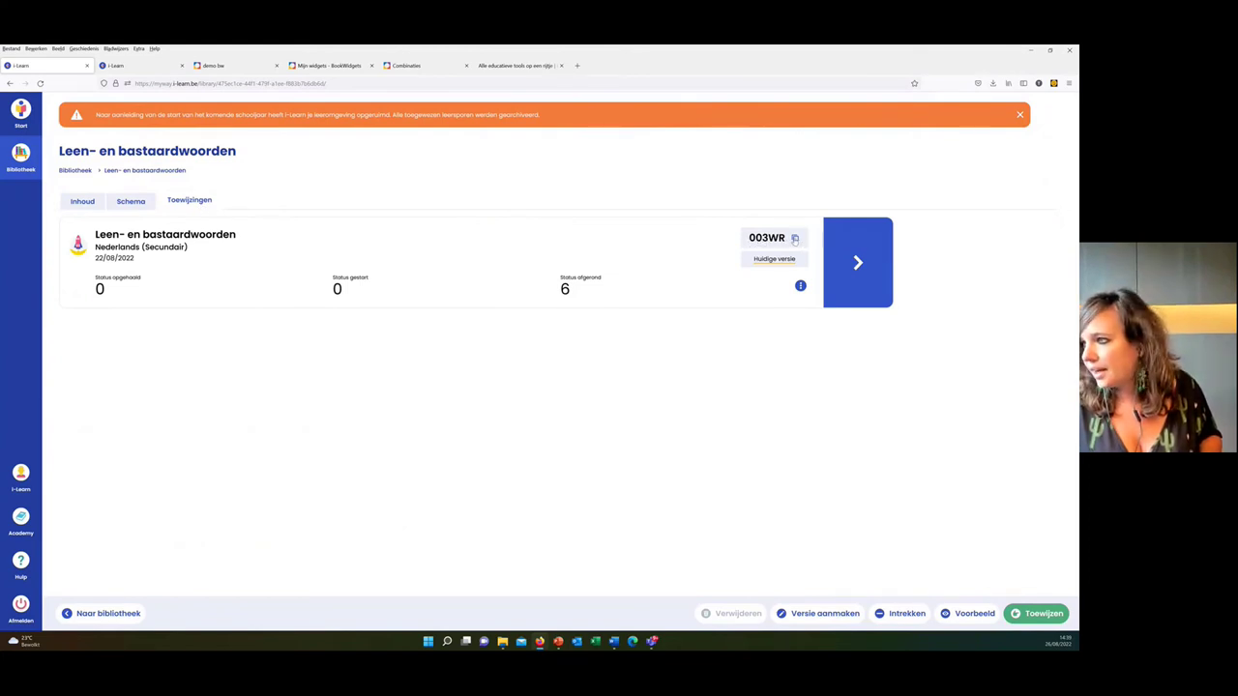
left_click(795, 239)
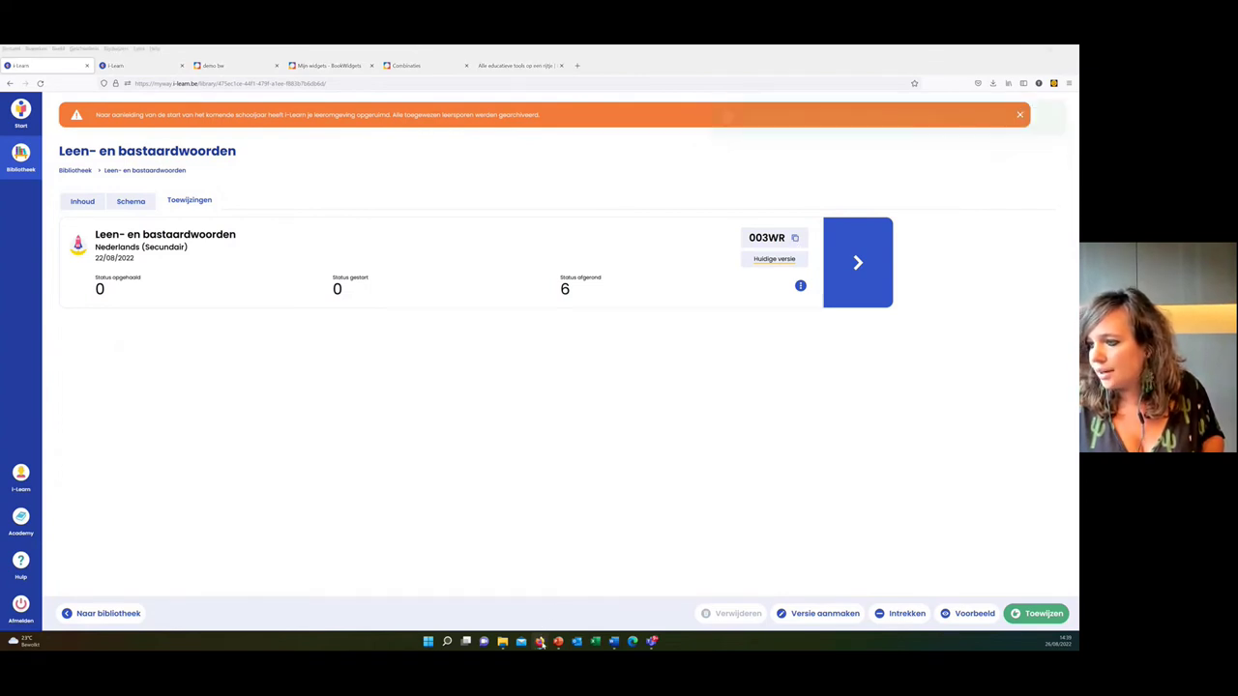
- As the student, browse Vrij leren themes, view Nederlands (Lager), then return to Start
mouse_move(540, 645)
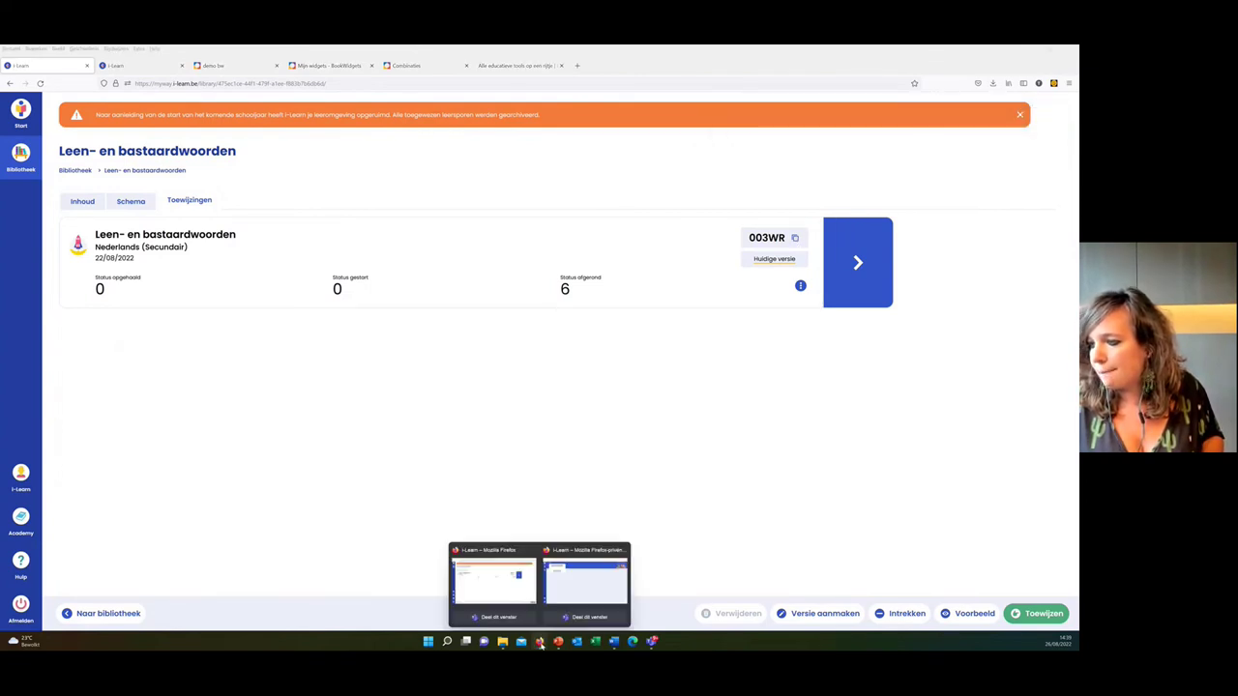
left_click(586, 578)
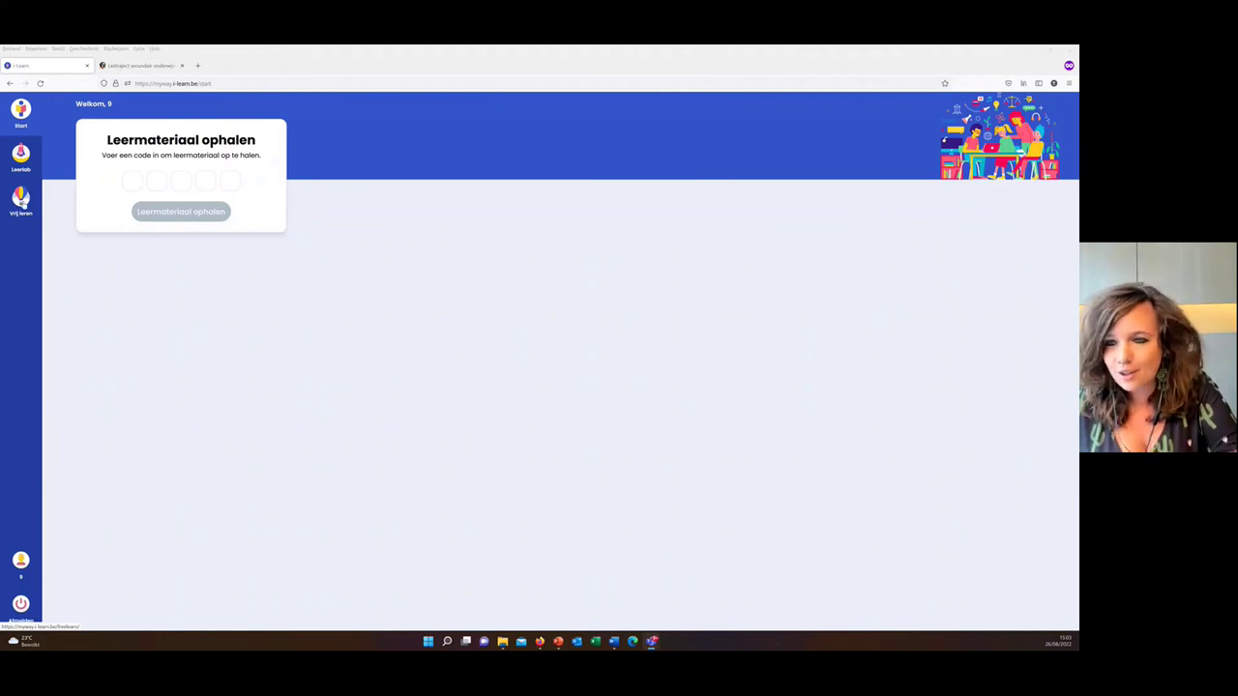
left_click(21, 200)
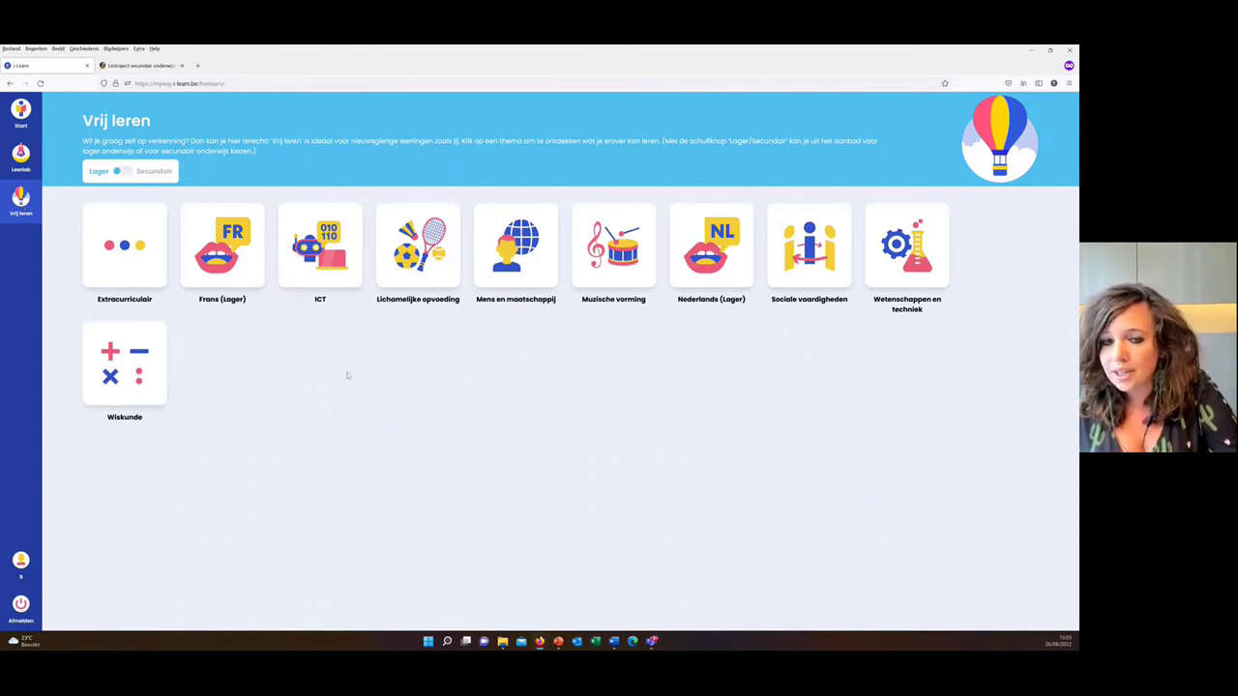
left_click(127, 174)
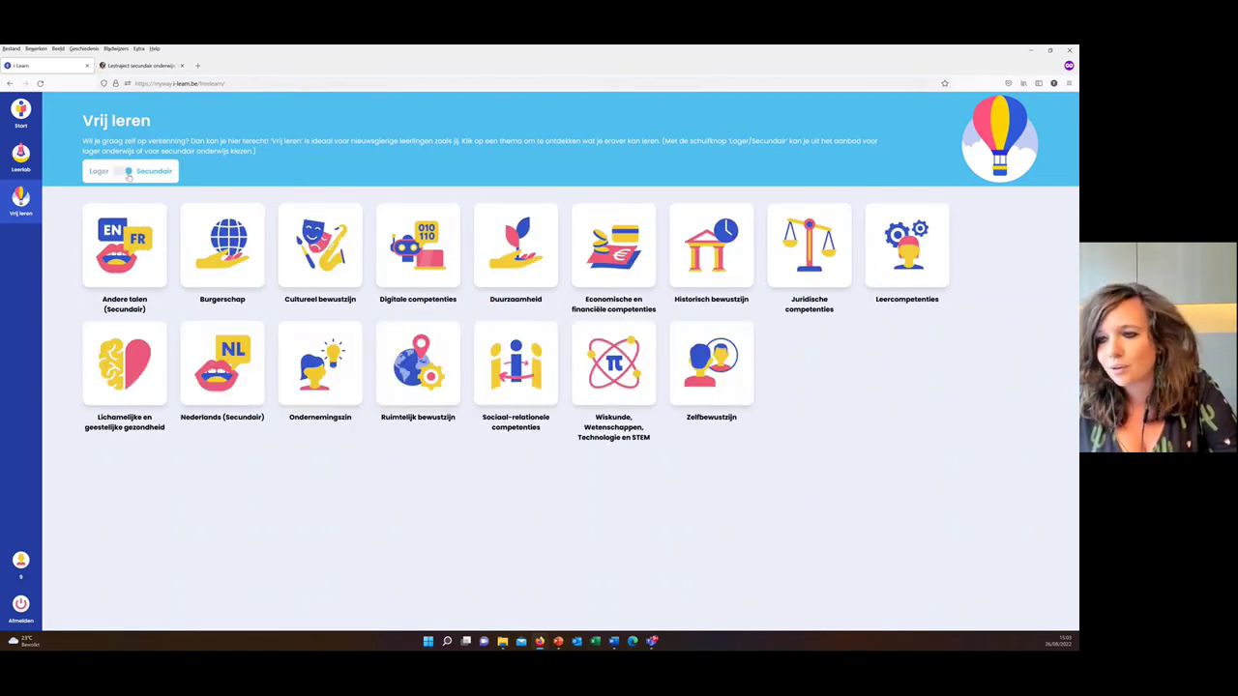
left_click(118, 172)
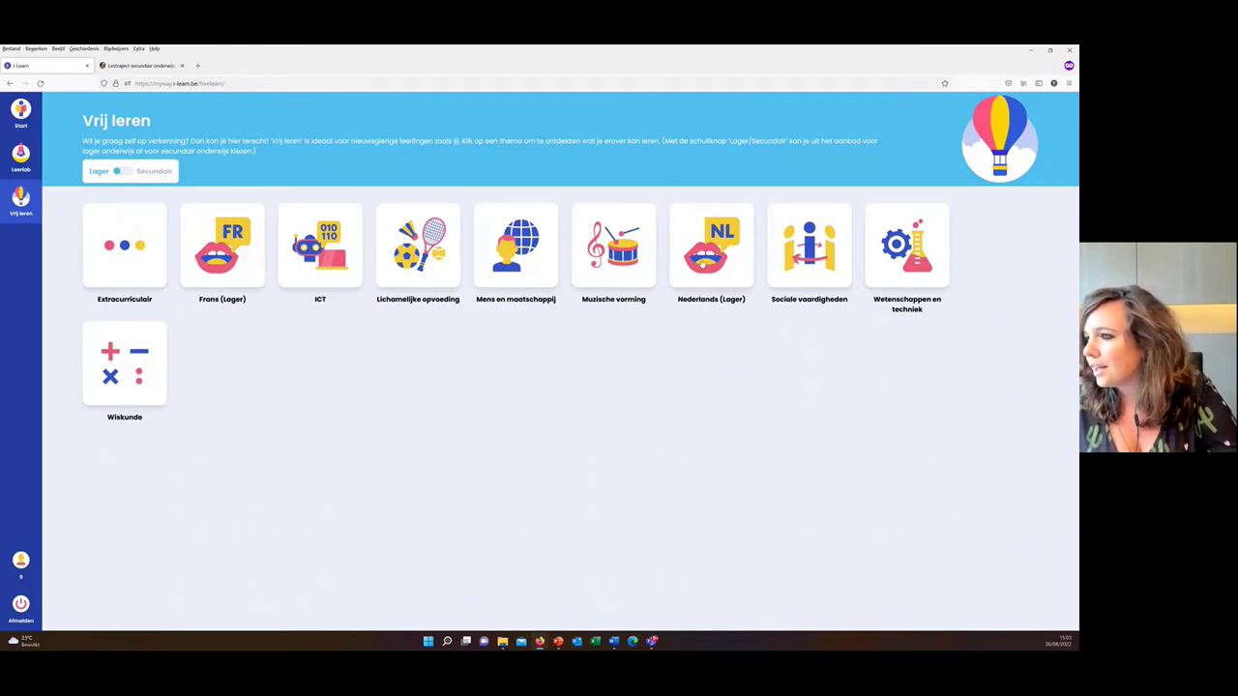
left_click(703, 246)
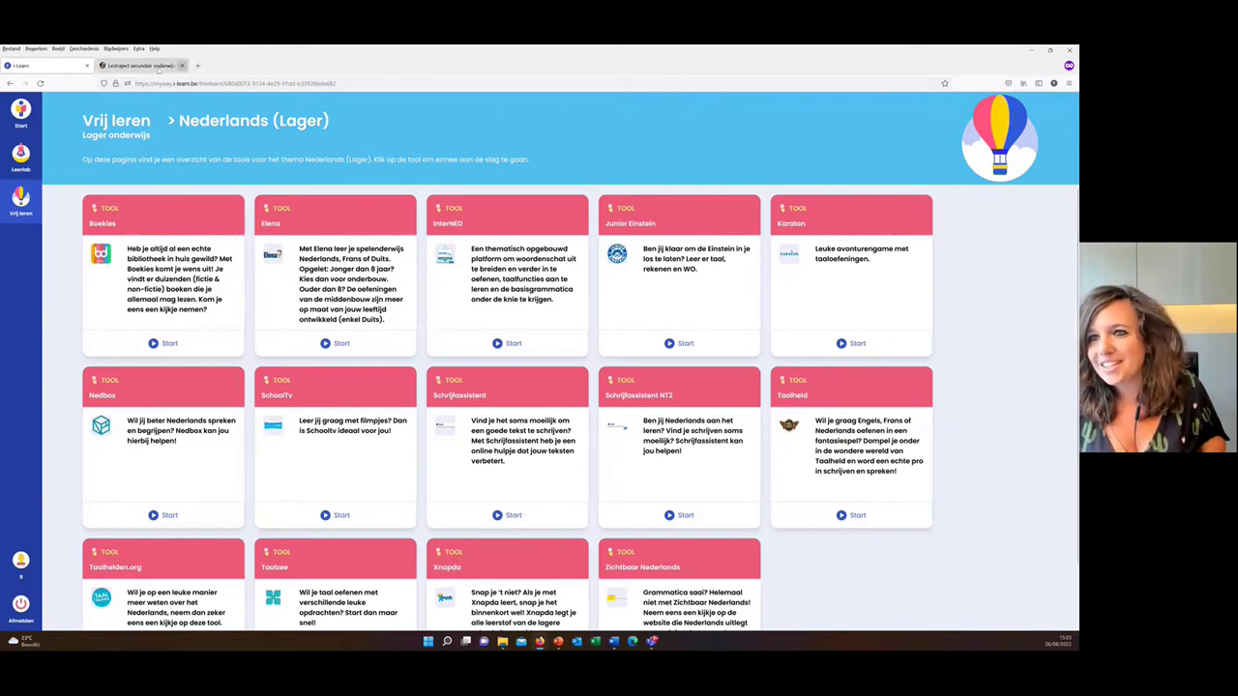
left_click(21, 113)
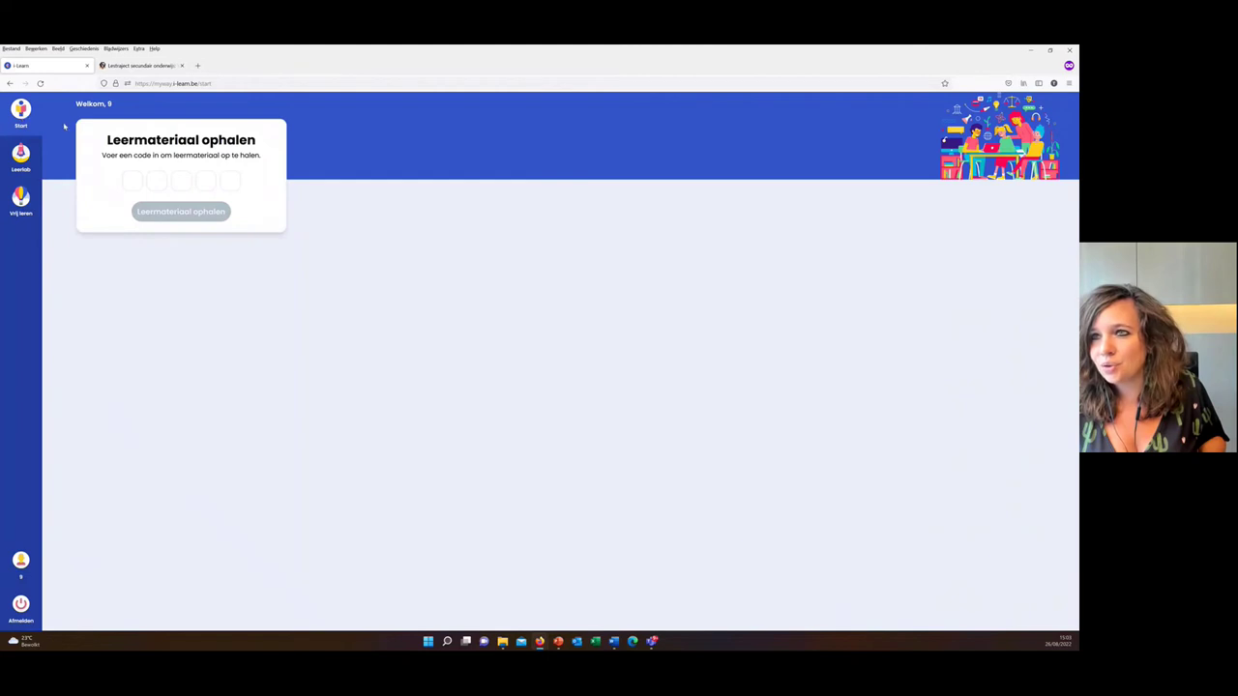
- Paste the assignment code, retrieve the Leen- en bastaardwoorden track and open it
left_click(129, 182)
key("ctrl+v")
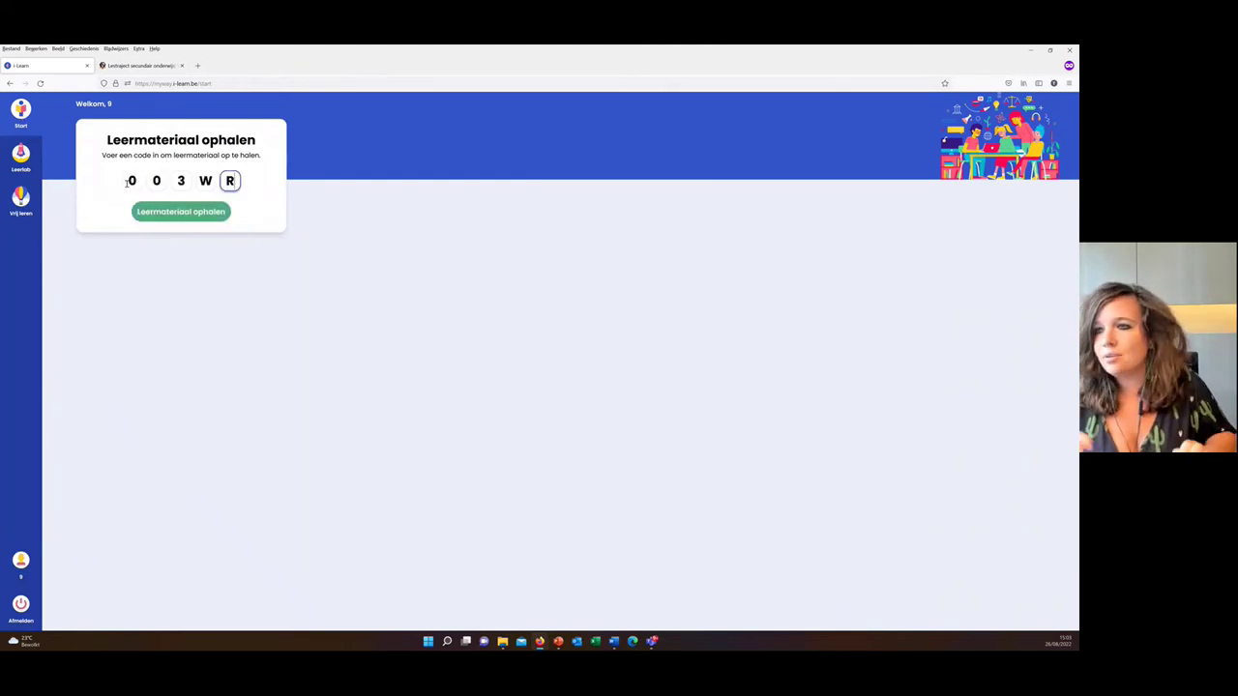
left_click(181, 216)
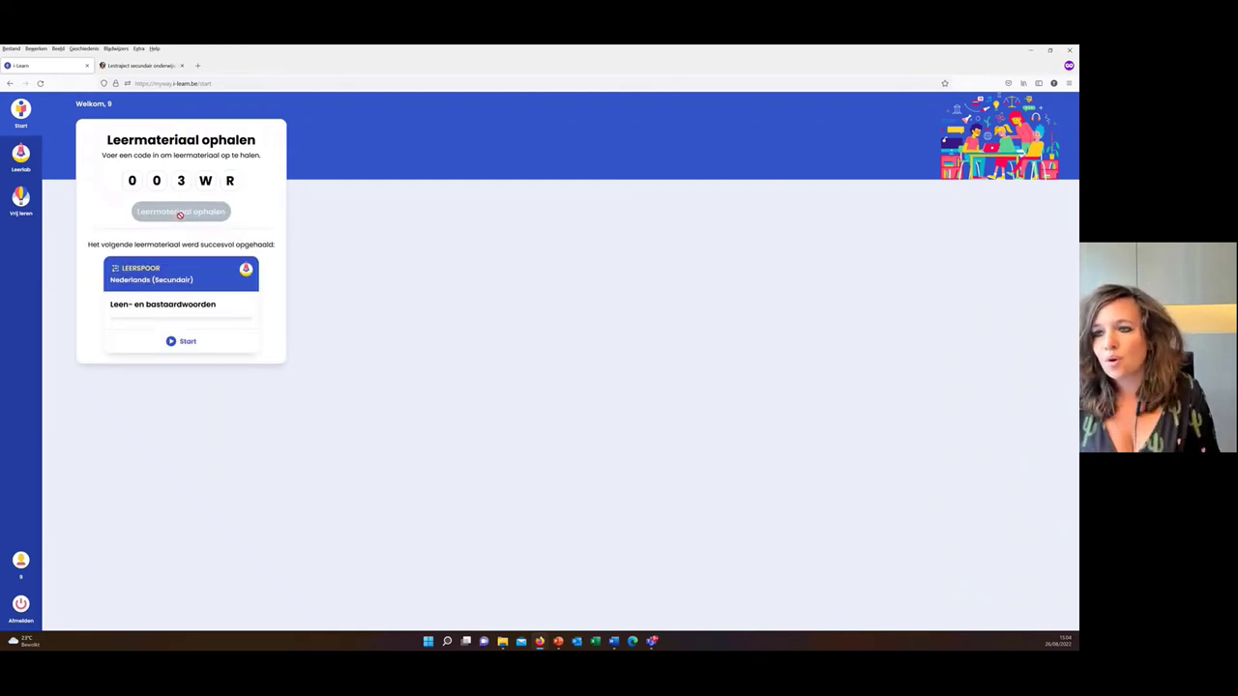
left_click(182, 342)
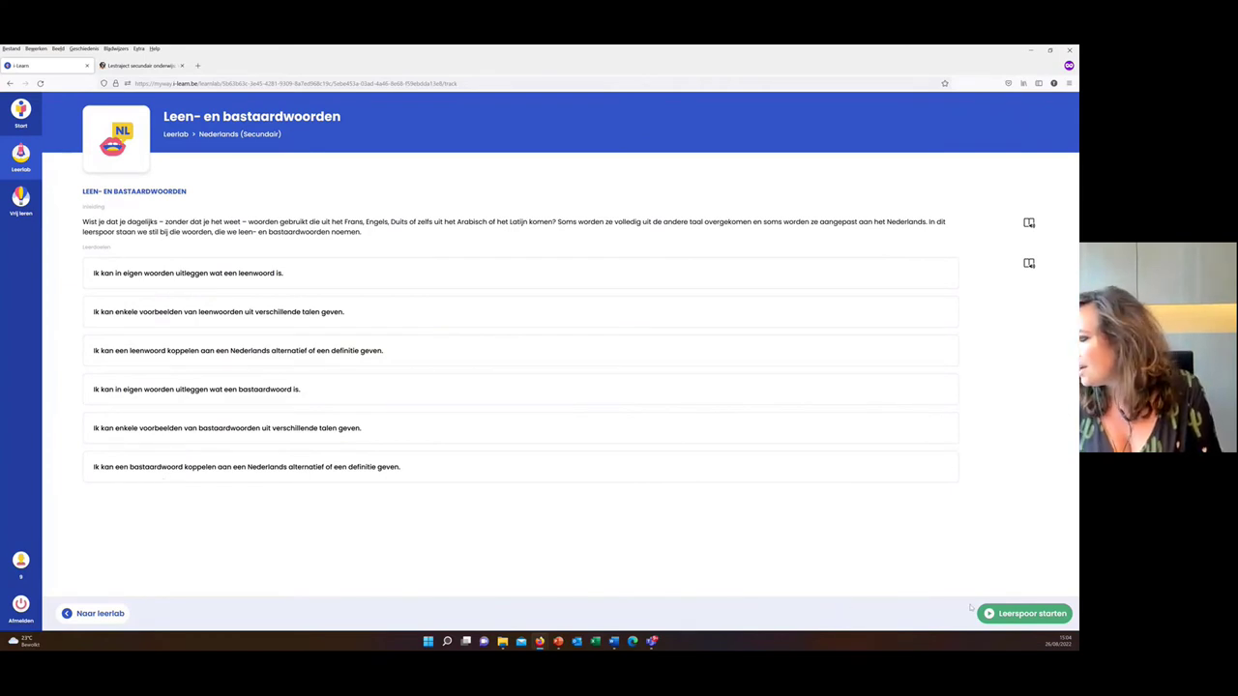
- Start the track, finish the explanation step, decline extra background info, and launch the BookWidgets exercise
left_click(1030, 616)
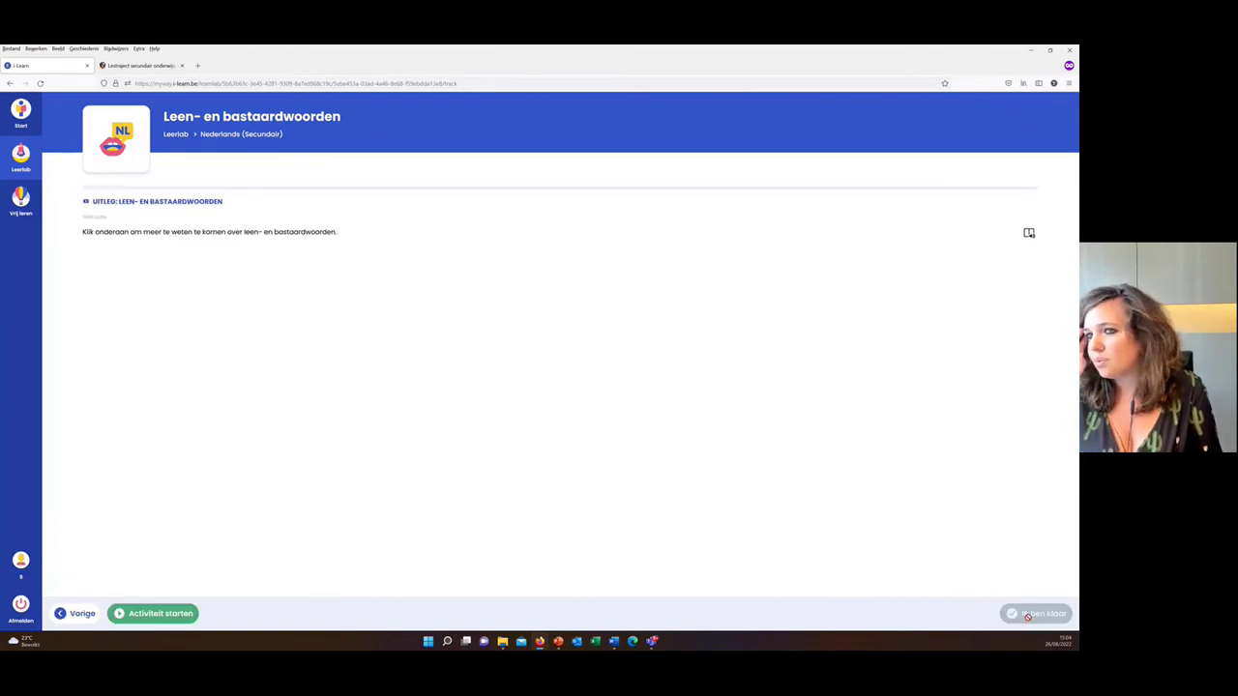
left_click(173, 616)
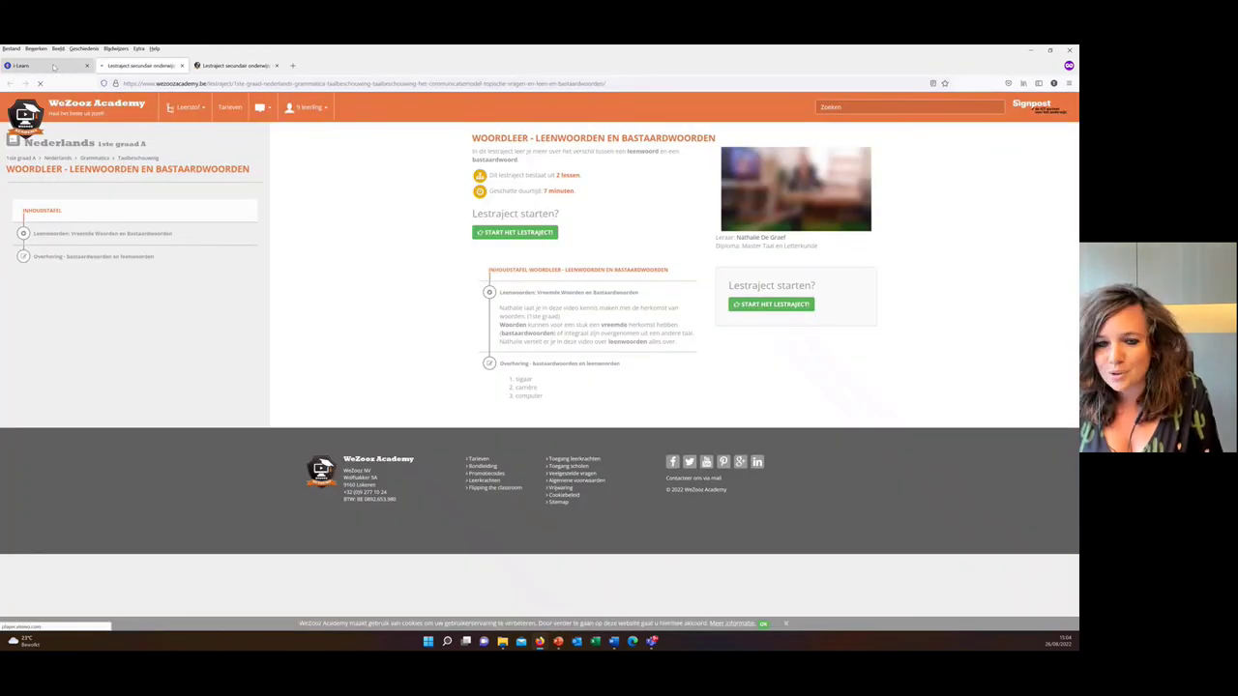
left_click(54, 65)
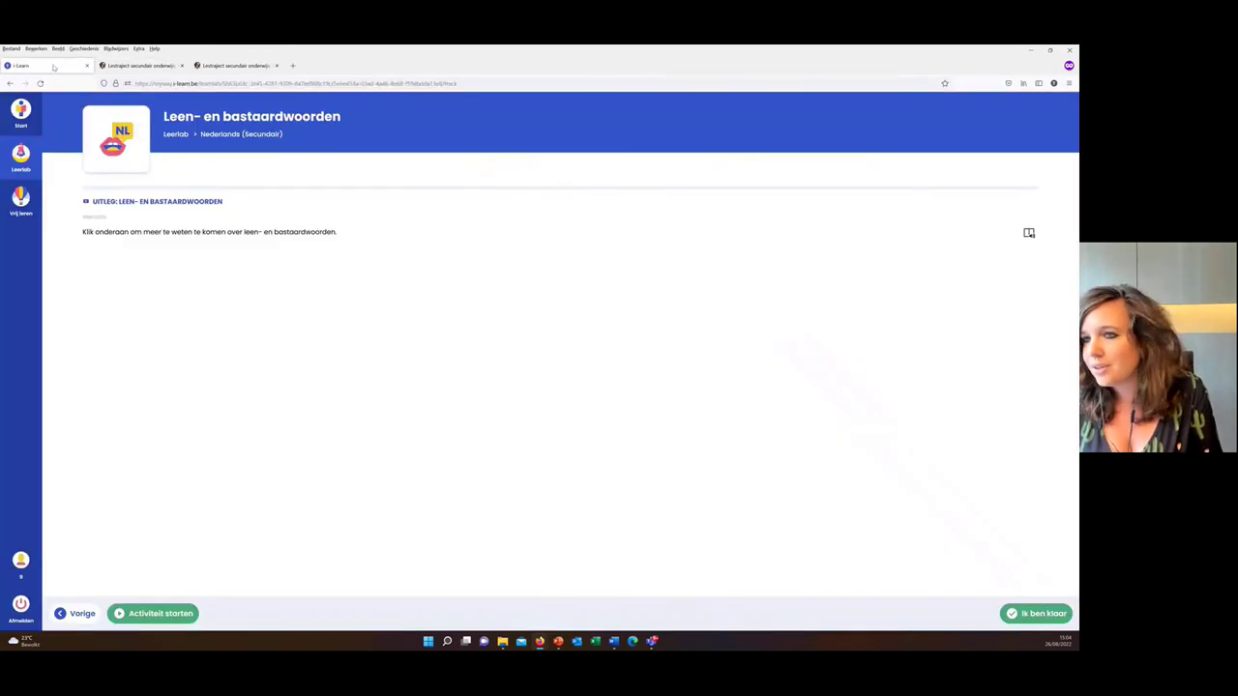
left_click(1049, 613)
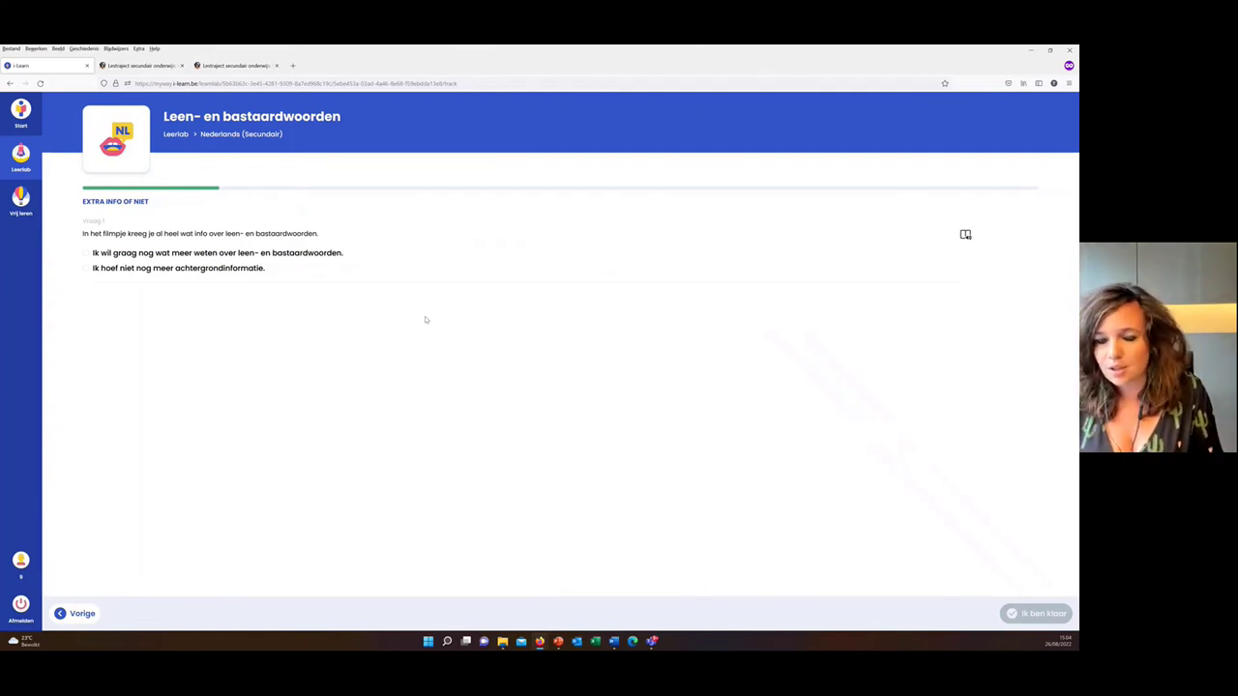
left_click(246, 272)
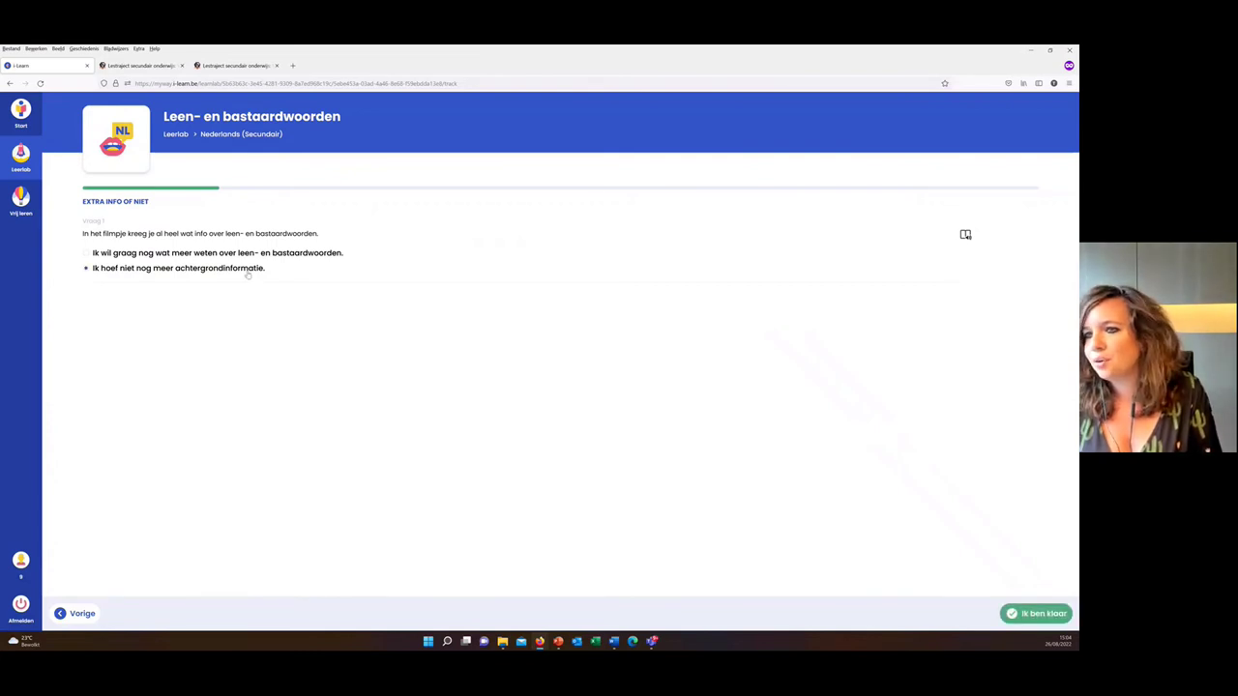
left_click(1035, 614)
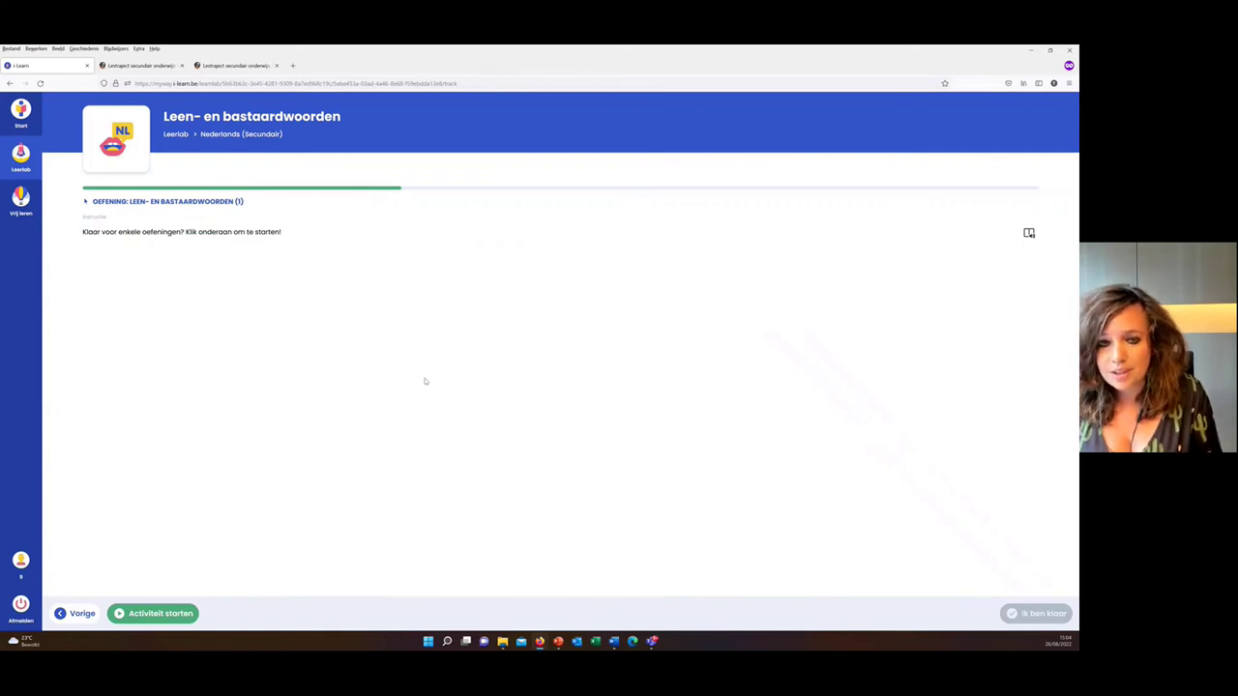
left_click(164, 623)
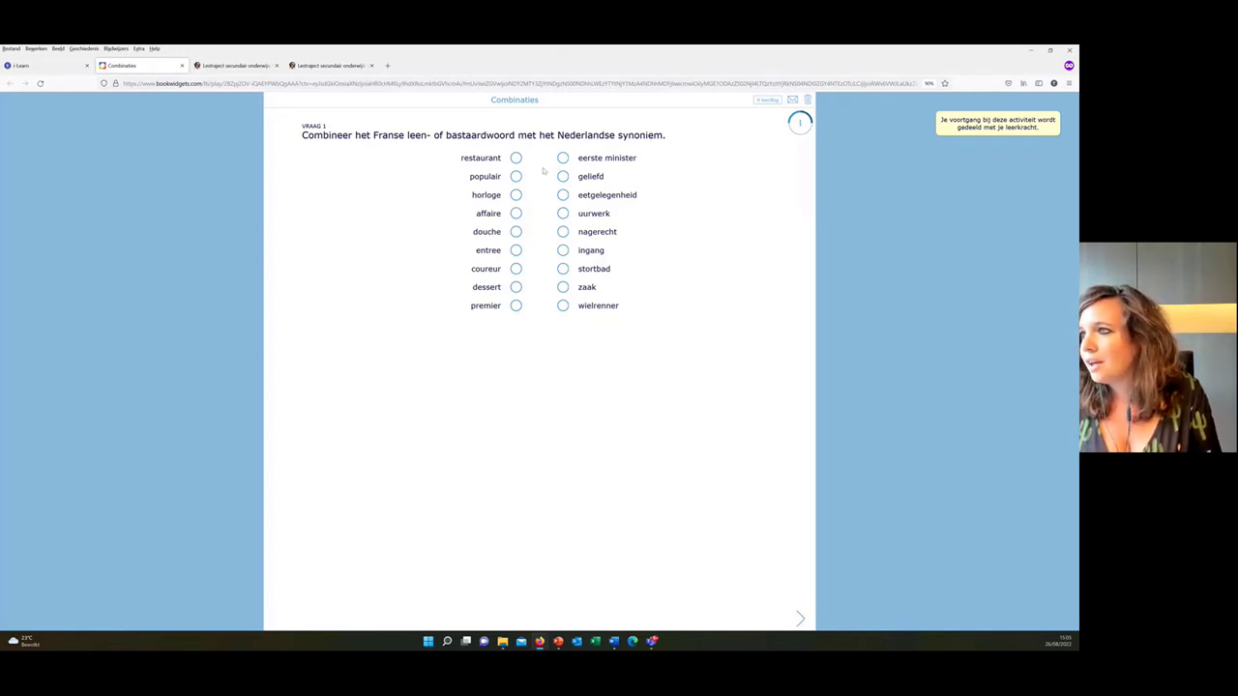
- Match the French loanword 'restaurant' with its Dutch synonym 'eetgelegenheid'
left_click_drag(516, 157, 563, 288)
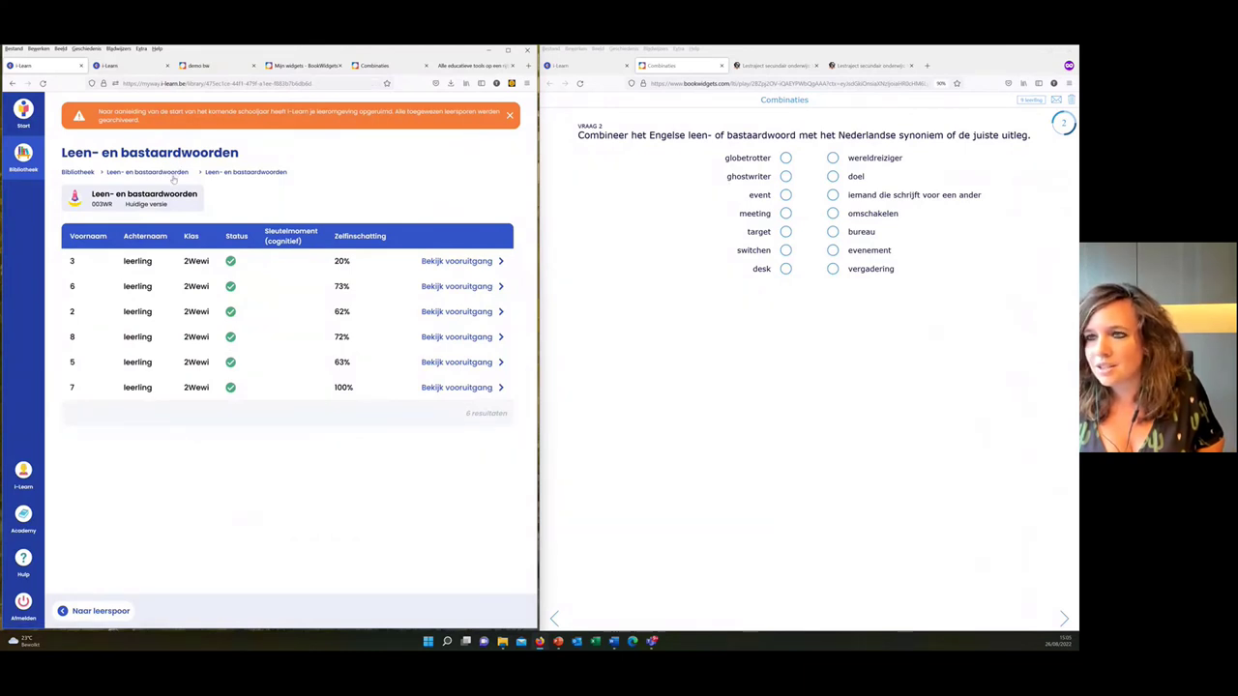
- Reopen the student results of the Leen- en bastaardwoorden assignment from its Toewijzingen list
left_click(177, 174)
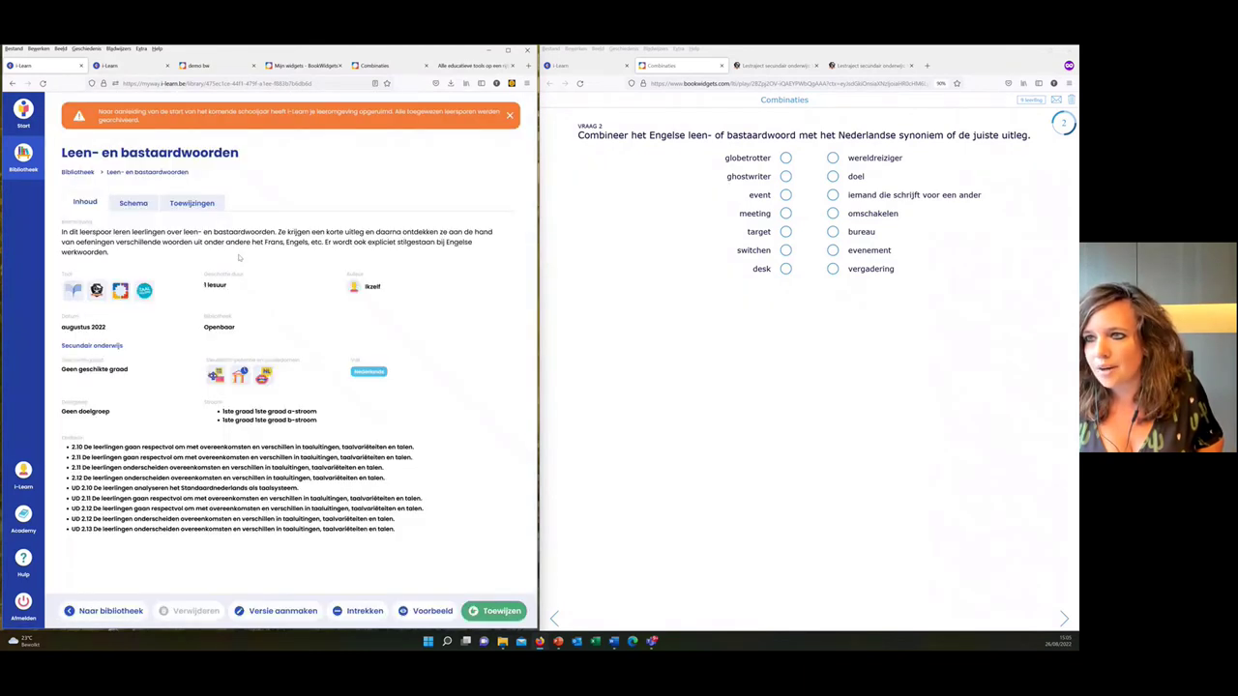
left_click(205, 204)
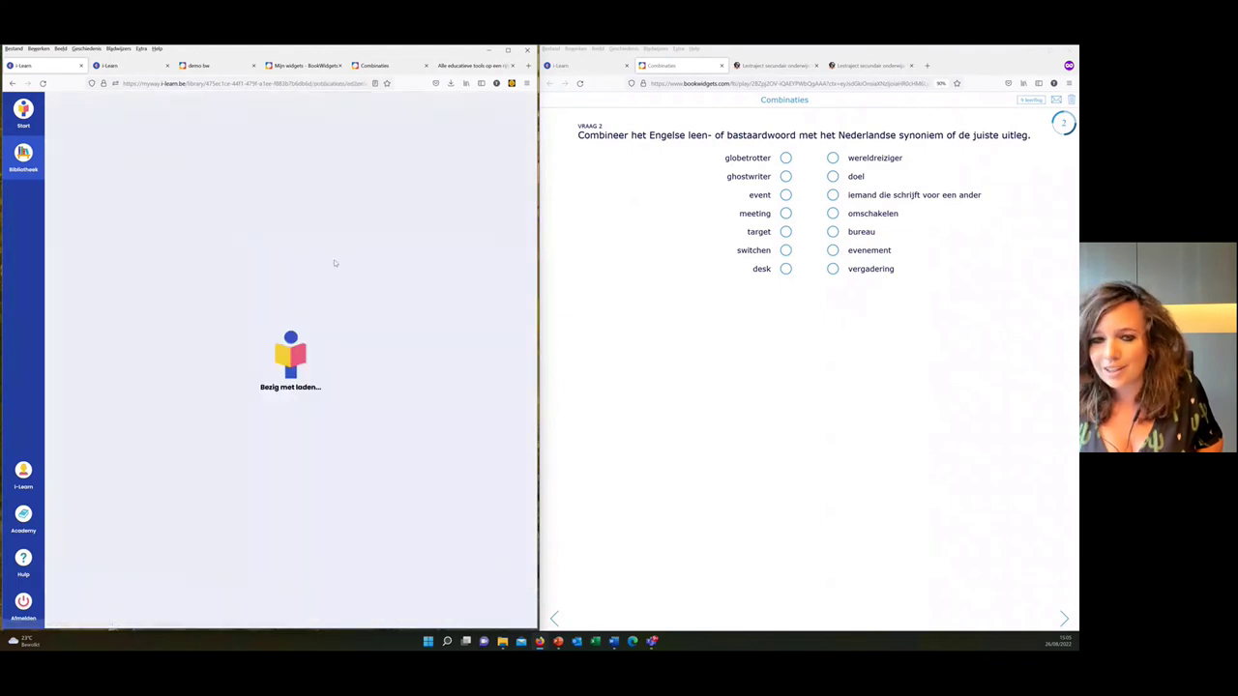
left_click(337, 264)
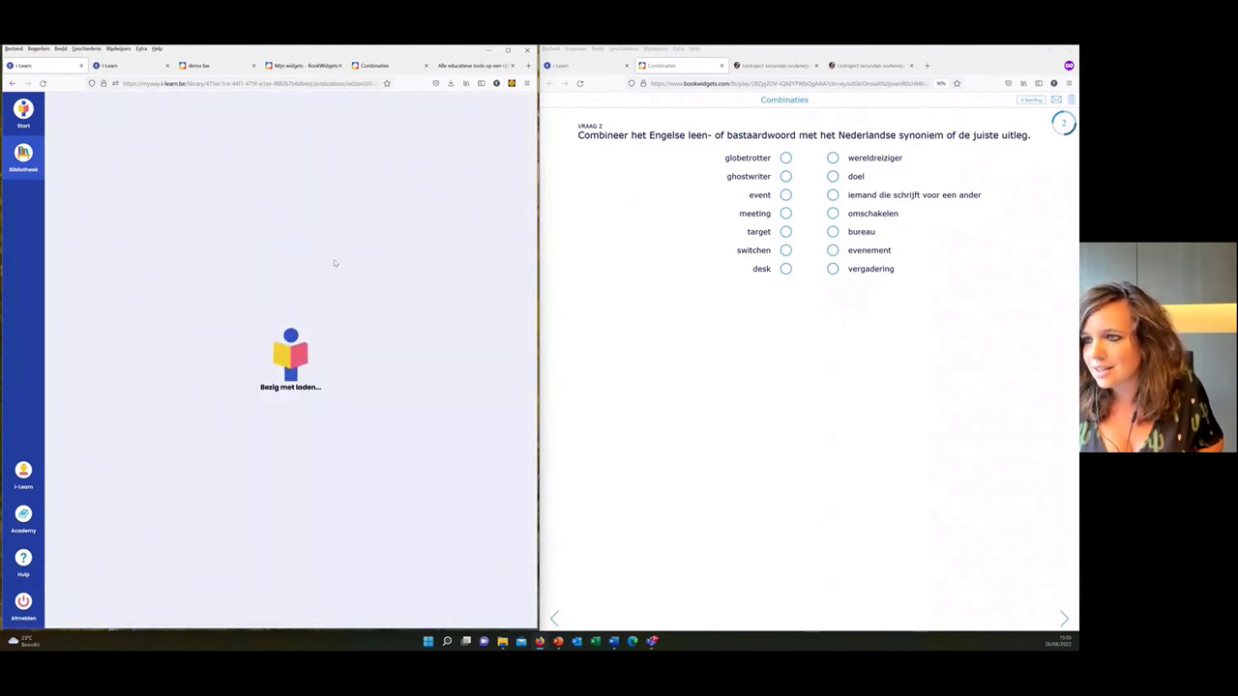